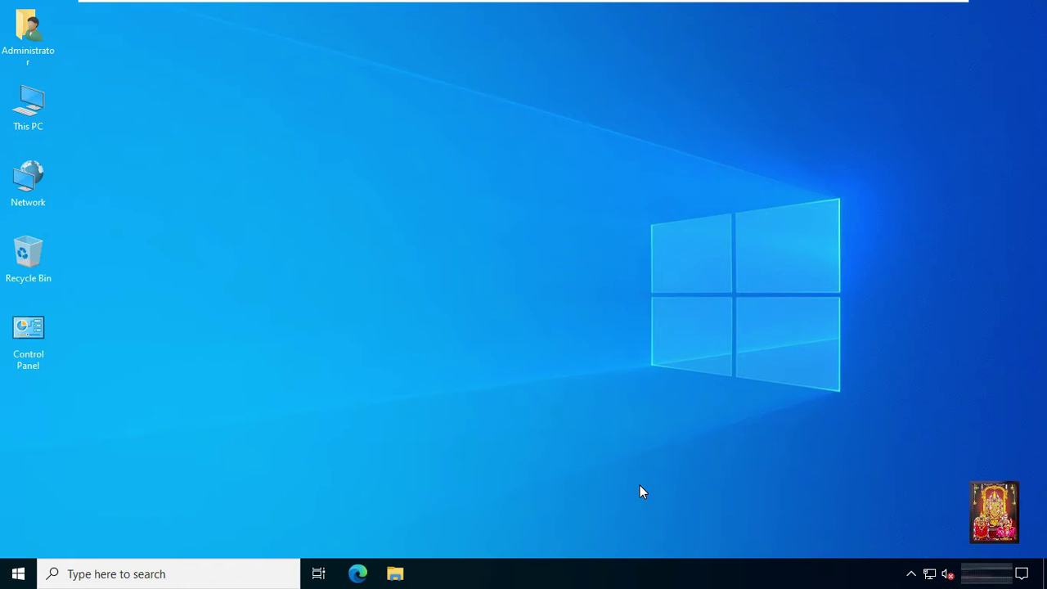
# Open Server Manager and check the Local Server properties, including the Ethernet0 and Ethernet1 network settings, then close it.
pyautogui.click(18, 574)
pyautogui.click(287, 152)
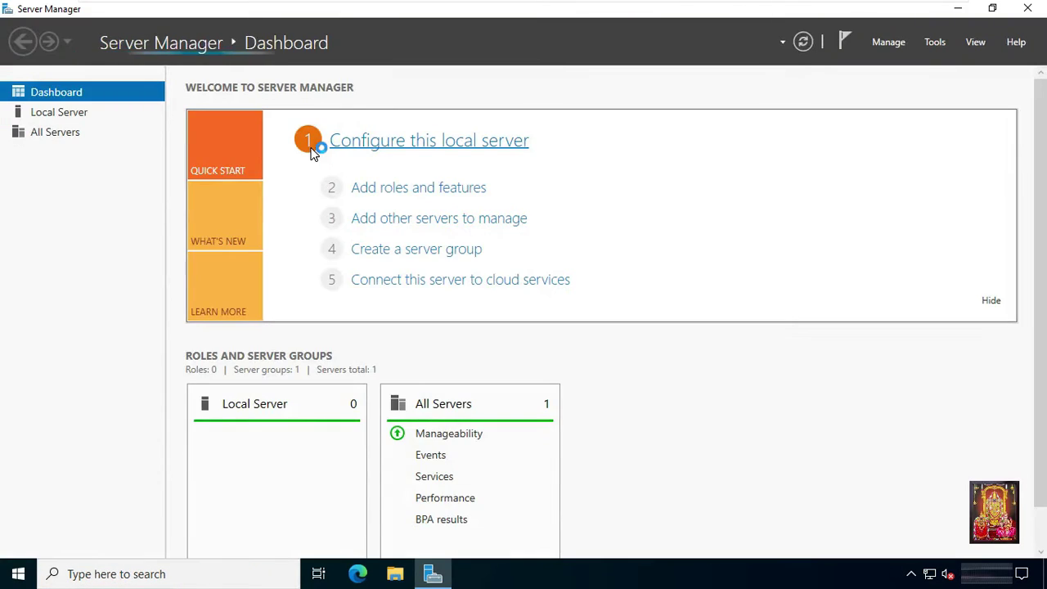
pyautogui.click(63, 112)
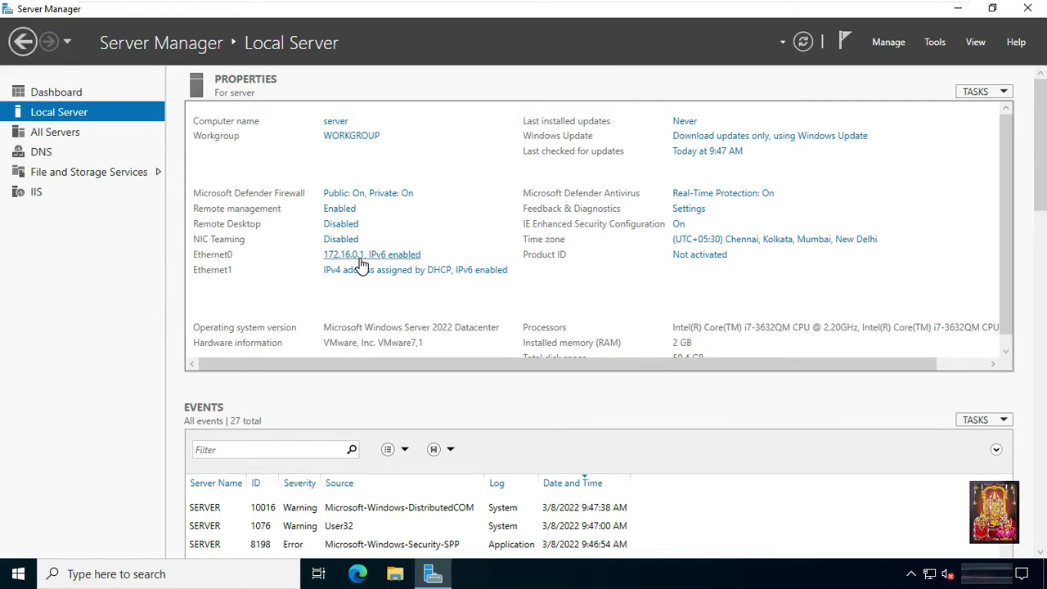
pyautogui.click(428, 280)
pyautogui.click(1032, 11)
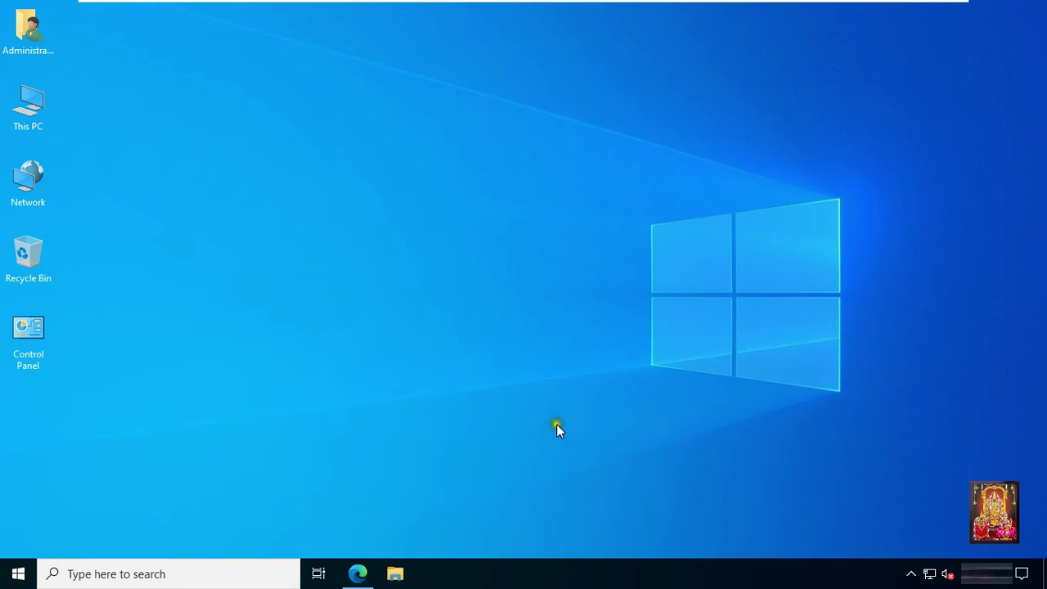
# Switch to Microsoft Edge and go to google.com.
pyautogui.click(359, 573)
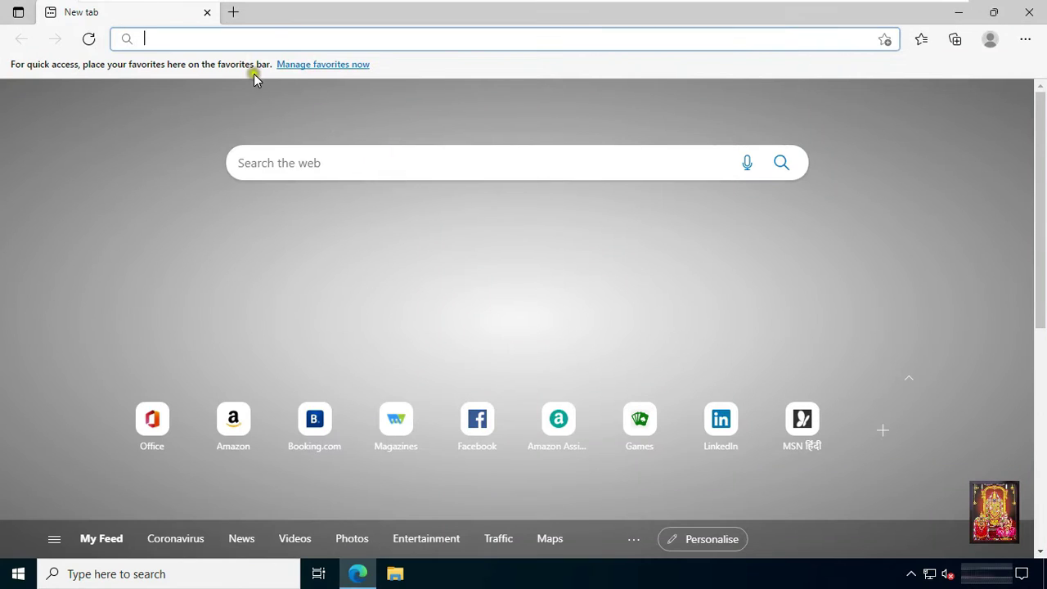
pyautogui.write('googl')
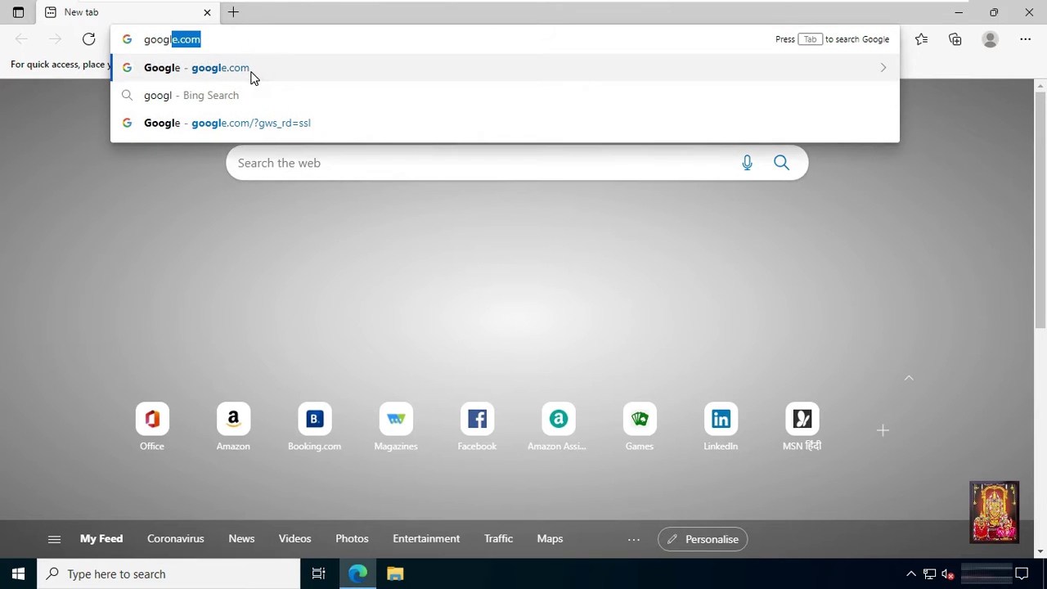
pyautogui.write('e.com')
pyautogui.press('Return')
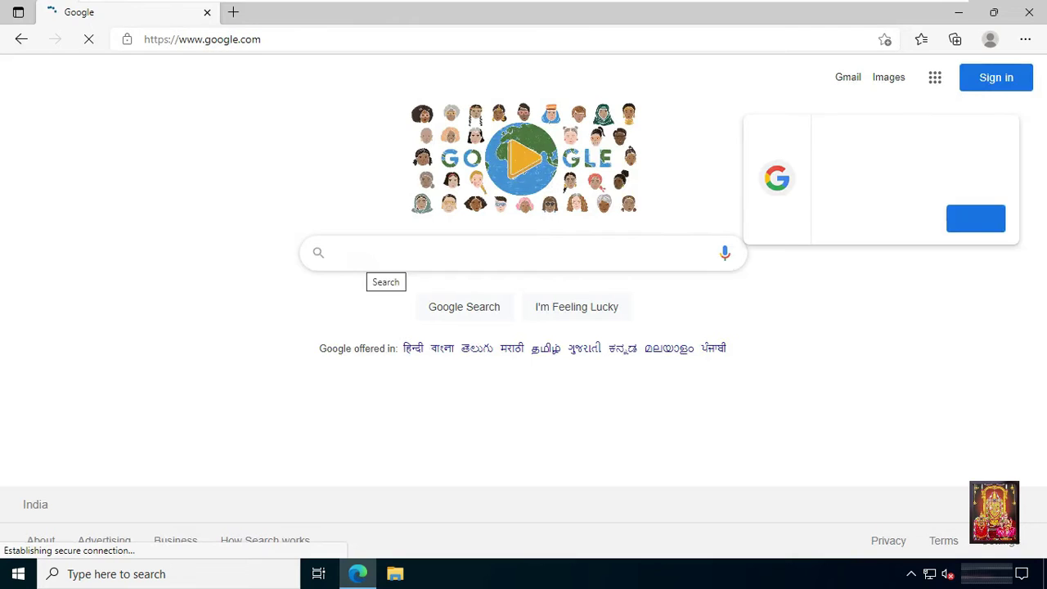
# Search Google for "download sample website" and open the free-css.com website templates result.
pyautogui.write('done')
pyautogui.press('BackSpace')
pyautogui.press('BackSpace')
pyautogui.write('wnload')
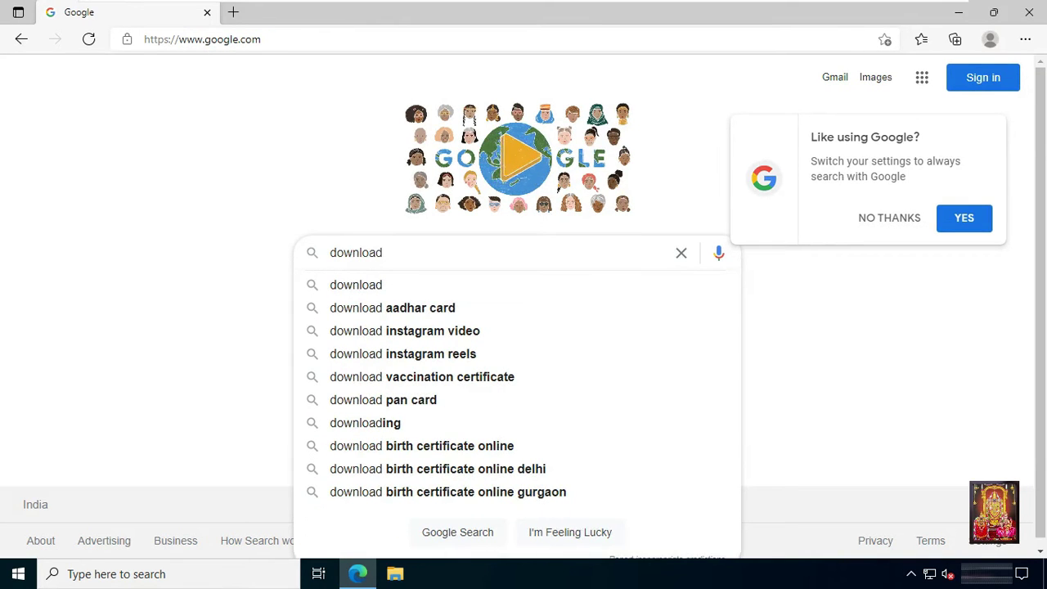
pyautogui.write(' sa')
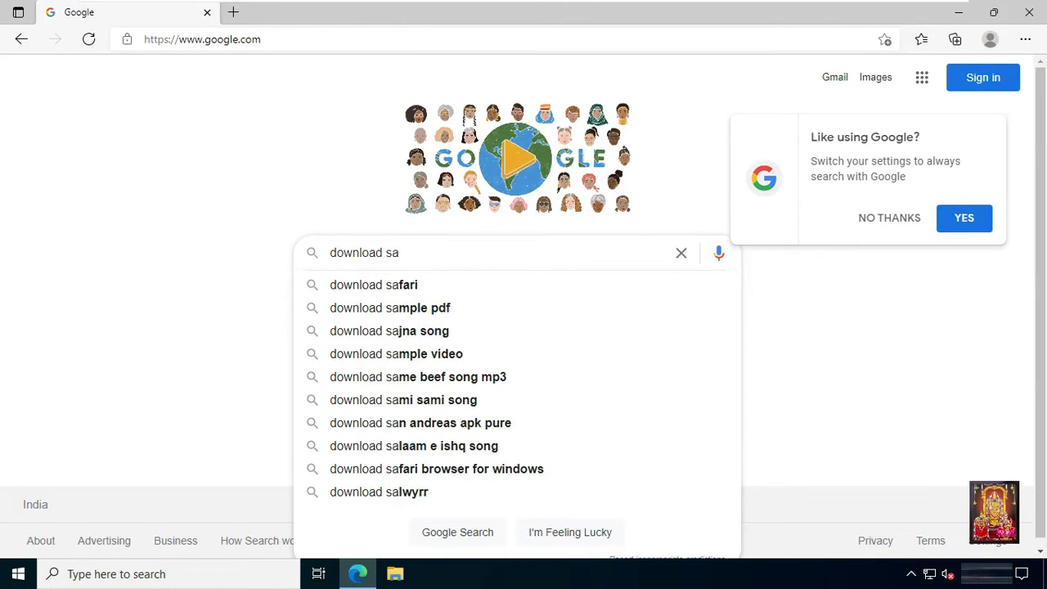
pyautogui.write('mple we')
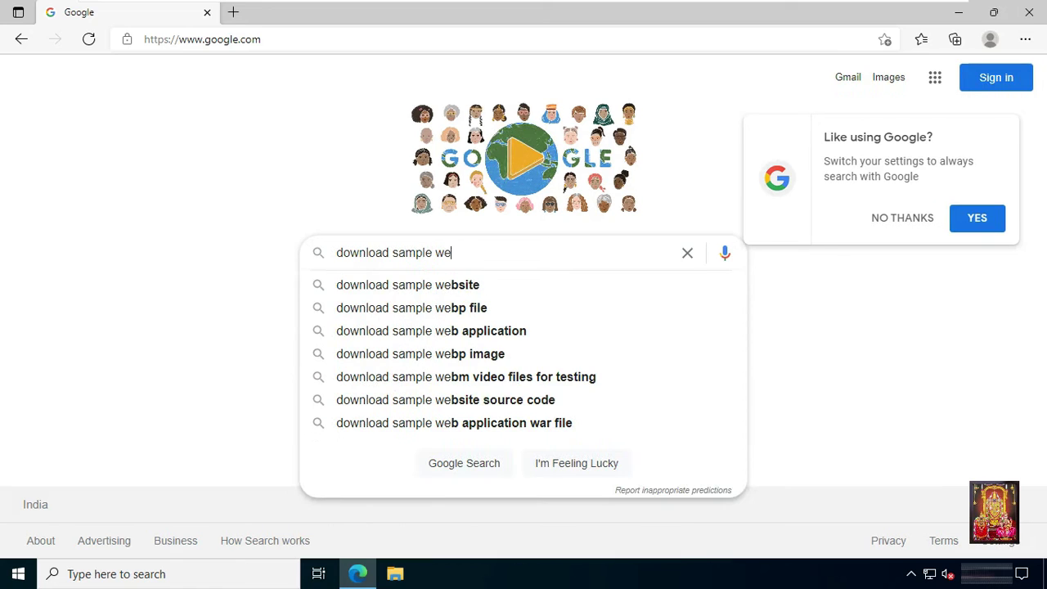
pyautogui.click(447, 286)
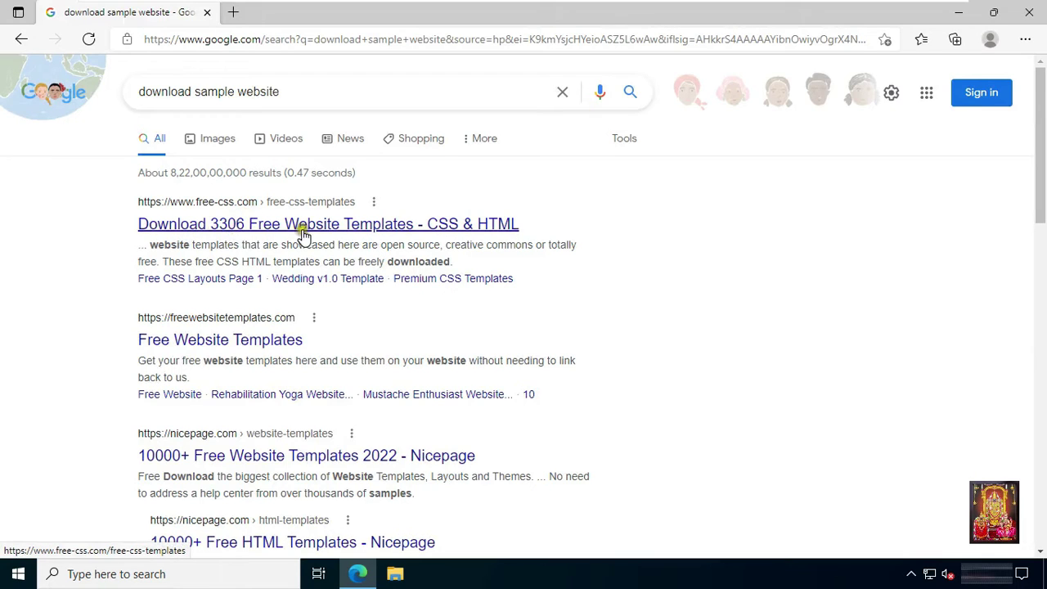
pyautogui.click(370, 229)
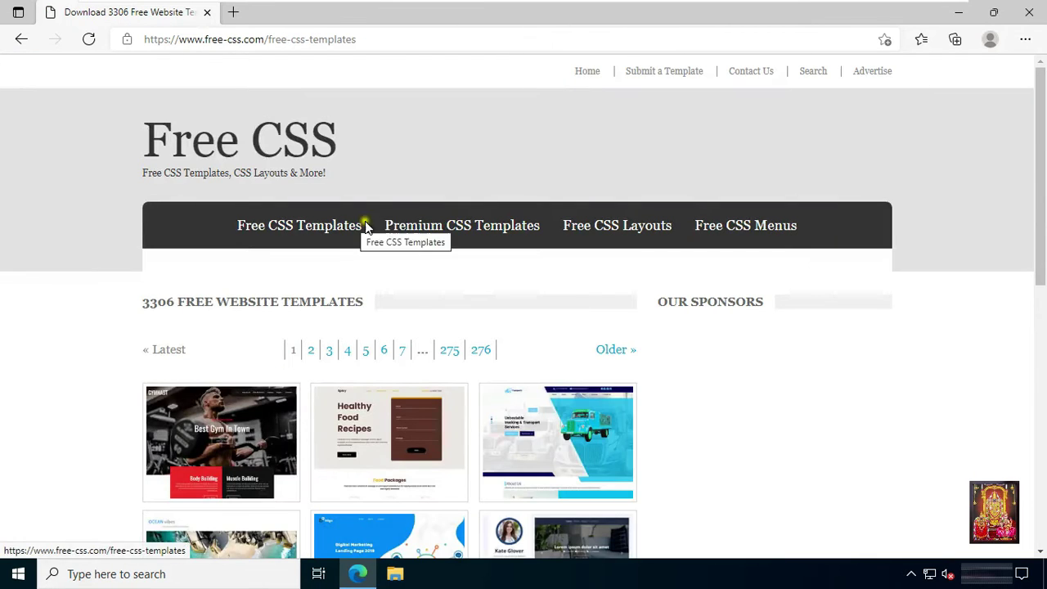
# Accept the site's cookies and download the Spicy website template from the template gallery.
pyautogui.click(503, 530)
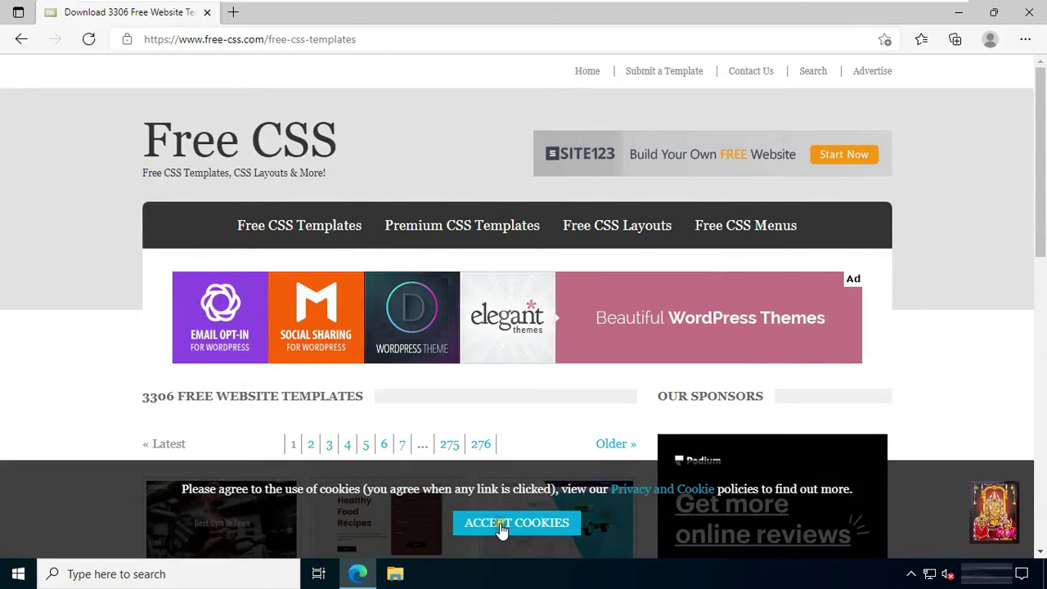
pyautogui.scroll(-1, 531, 372)
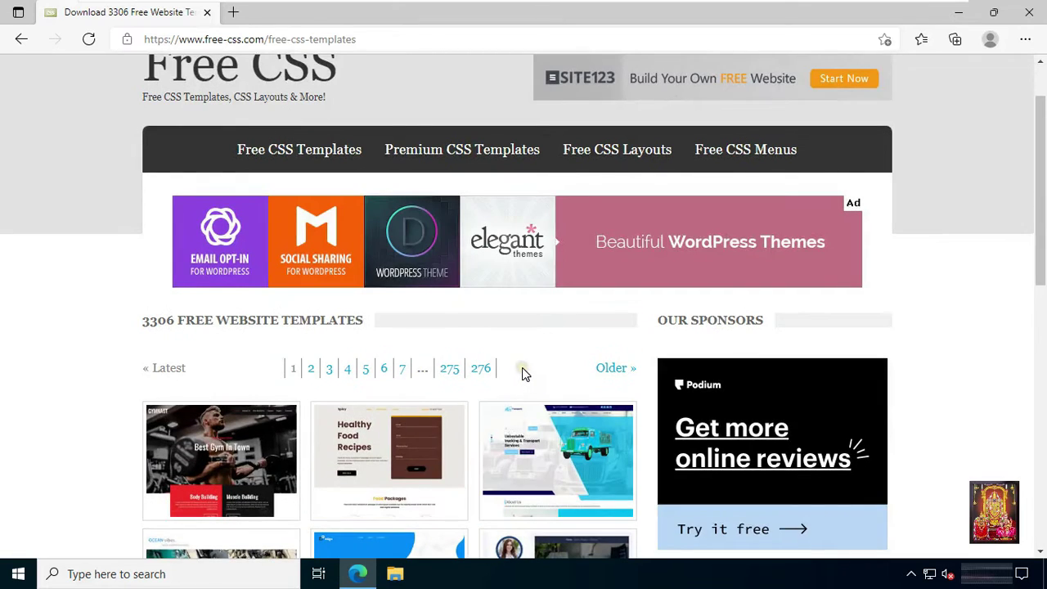
pyautogui.scroll(-1, 556, 335)
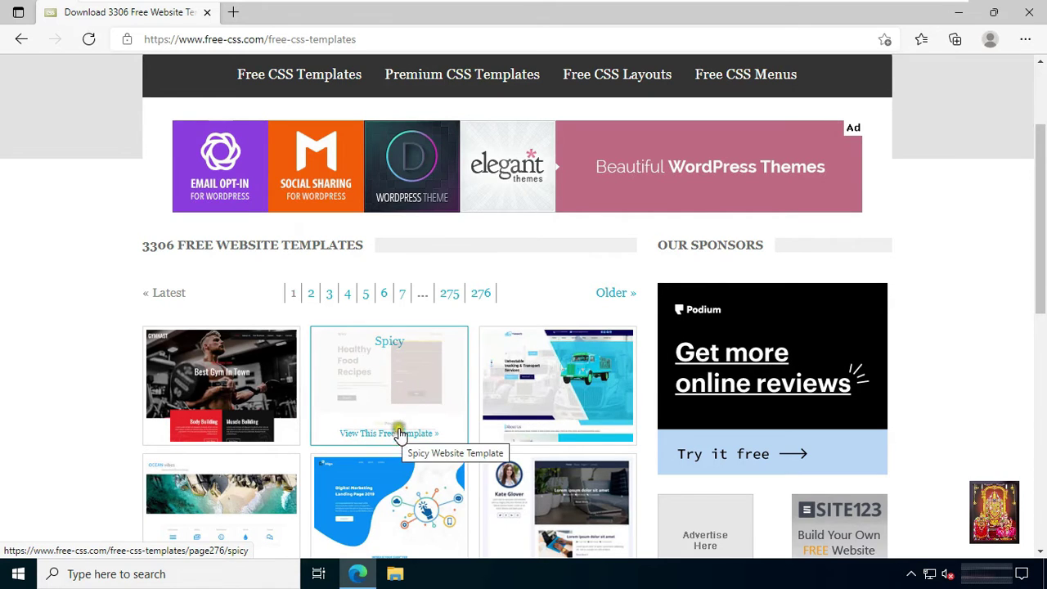
pyautogui.click(381, 372)
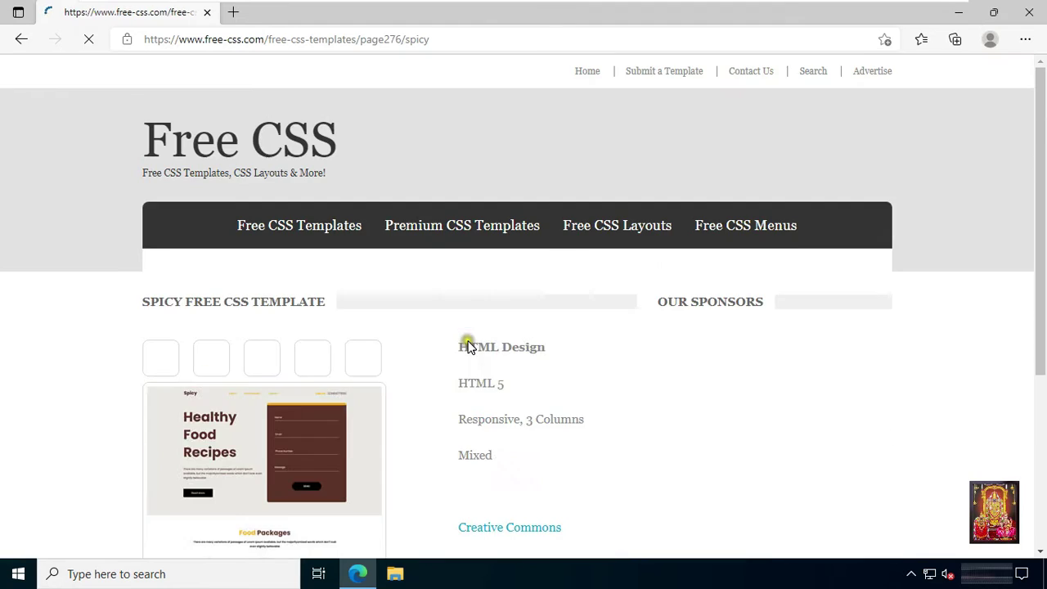
pyautogui.scroll(-1, 626, 437)
pyautogui.scroll(-2, 627, 442)
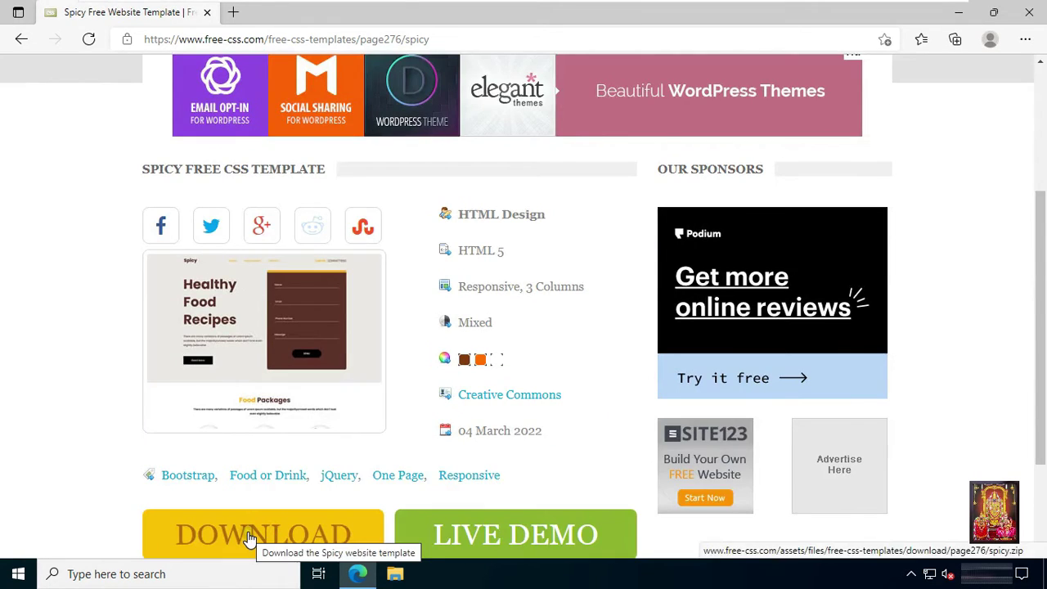
pyautogui.click(270, 535)
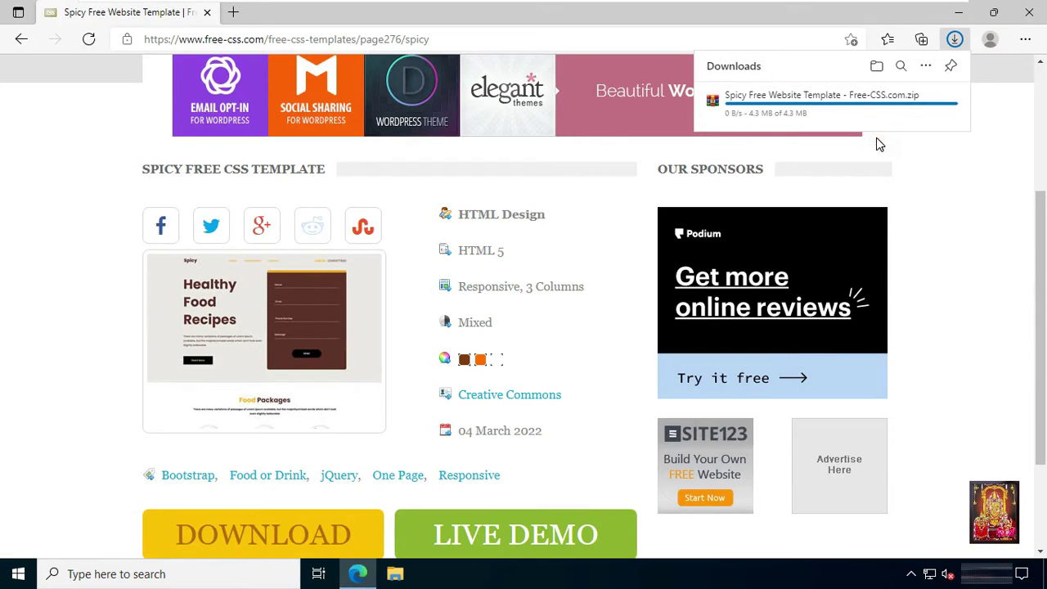
# Show the downloaded Spicy template archive in its folder and extract it to a subfolder of the same name.
pyautogui.click(876, 67)
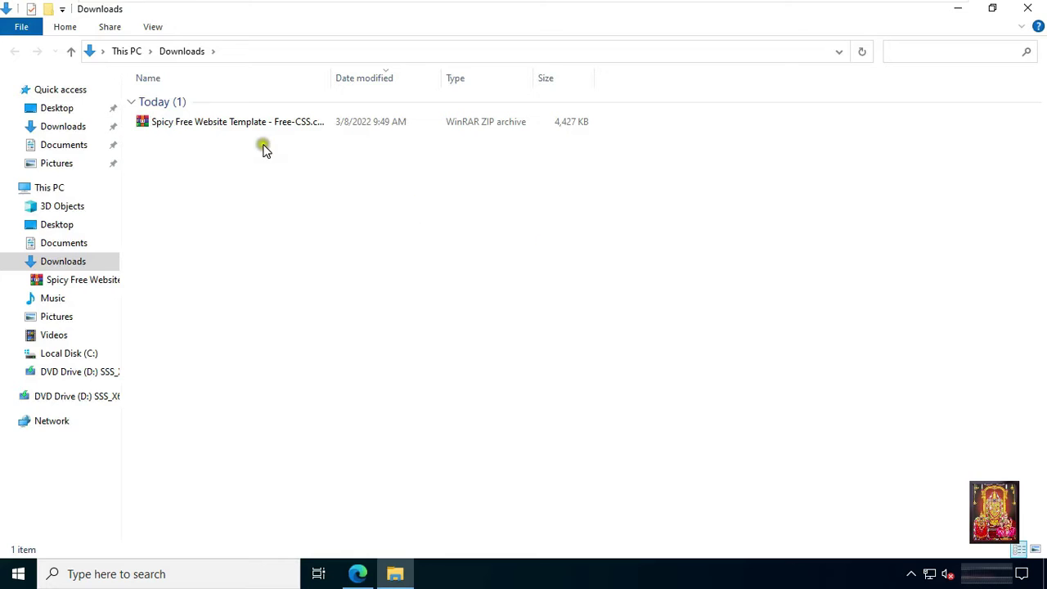
pyautogui.rightClick(204, 129)
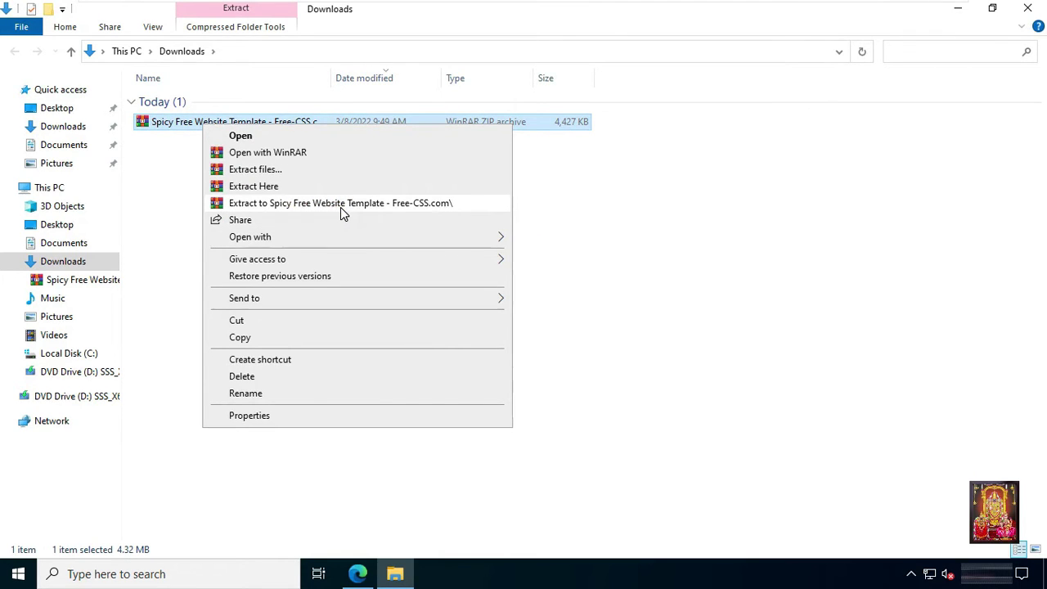
pyautogui.click(341, 207)
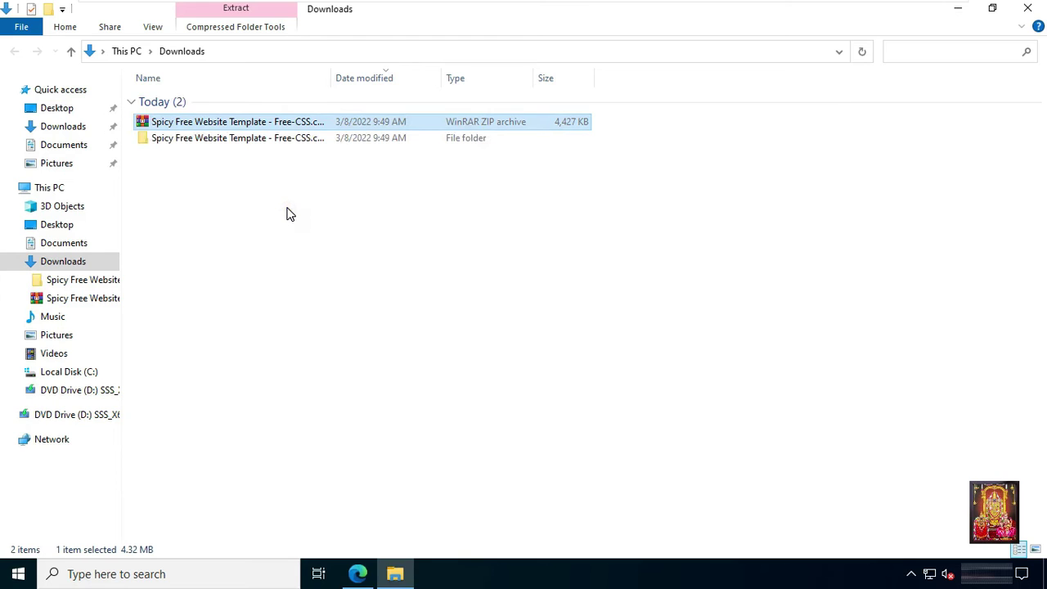
# Open the spicy folder inside the extracted template, preview its index page in Microsoft Edge, and close the browser.
pyautogui.doubleClick(209, 136)
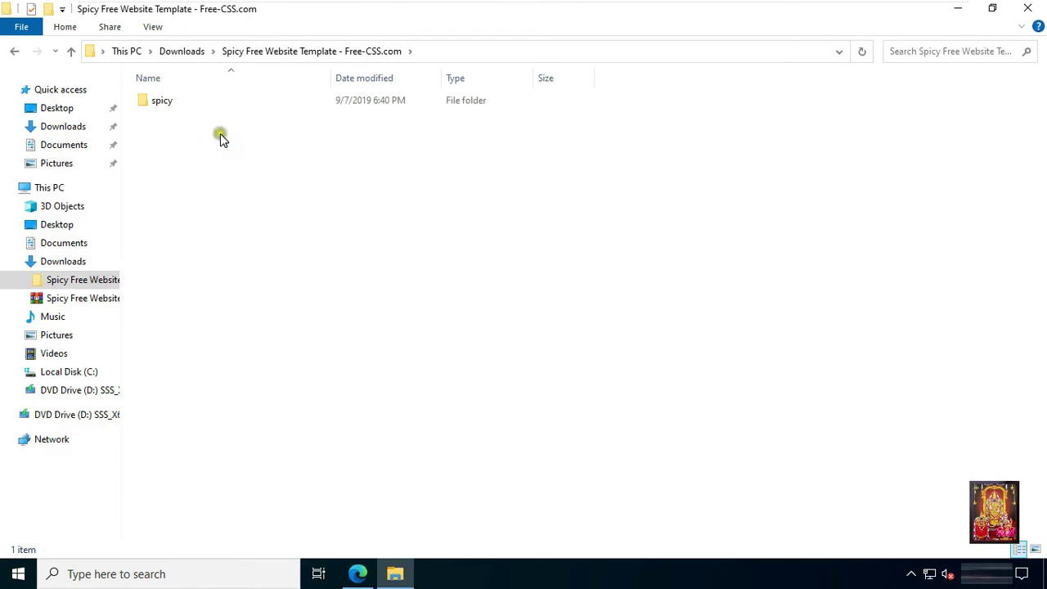
pyautogui.click(159, 102)
pyautogui.doubleClick(159, 102)
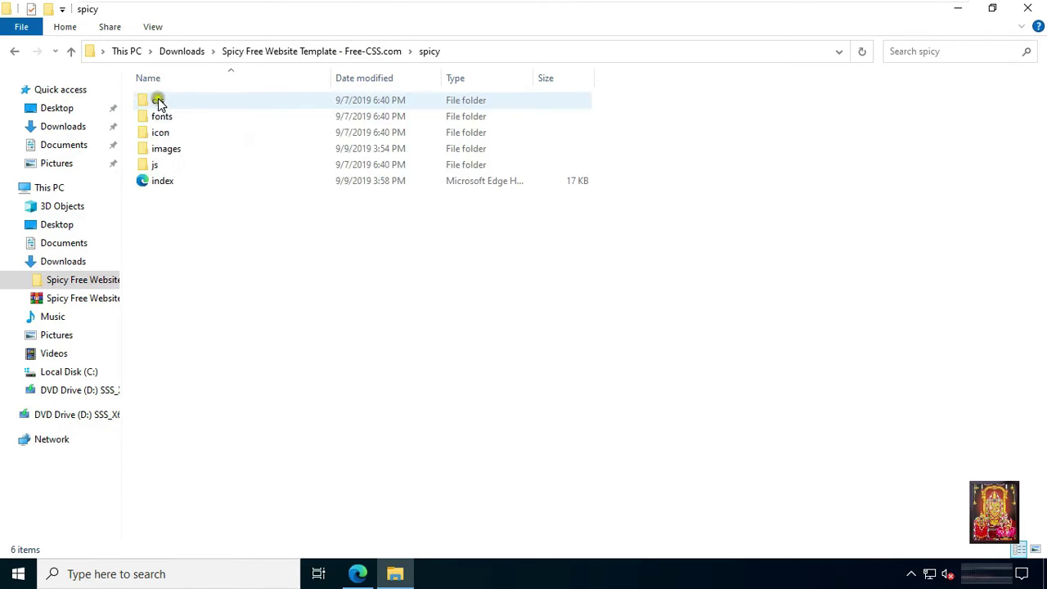
pyautogui.click(164, 184)
pyautogui.rightClick(166, 187)
pyautogui.click(204, 195)
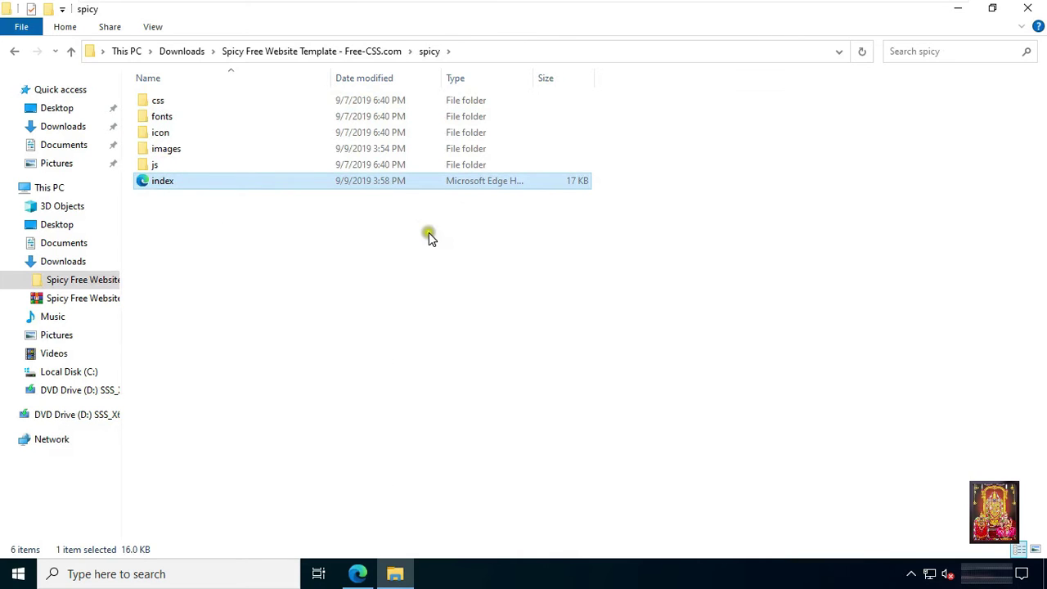
pyautogui.click(556, 460)
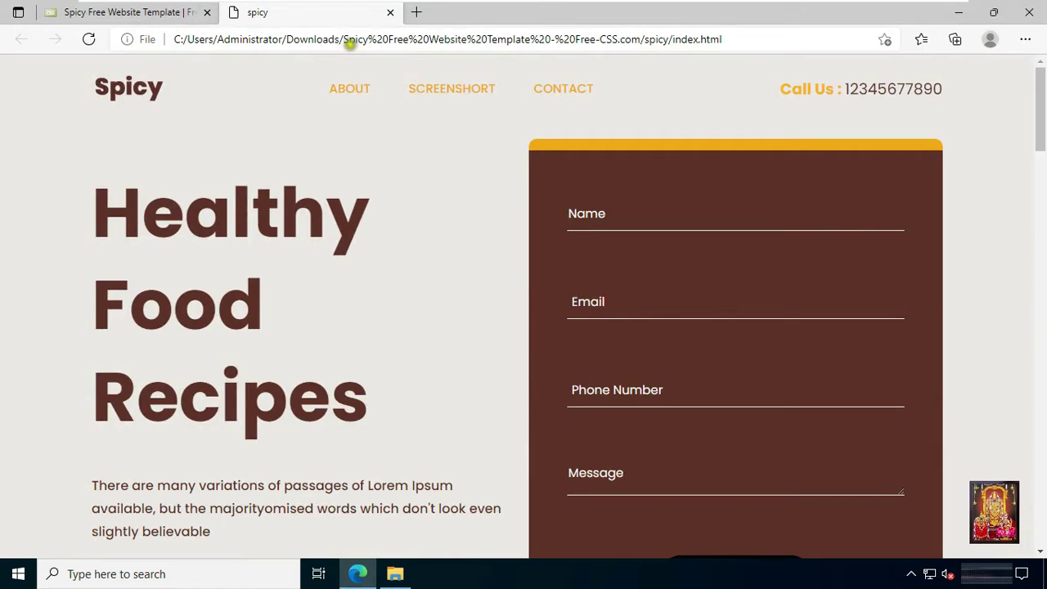
pyautogui.click(390, 12)
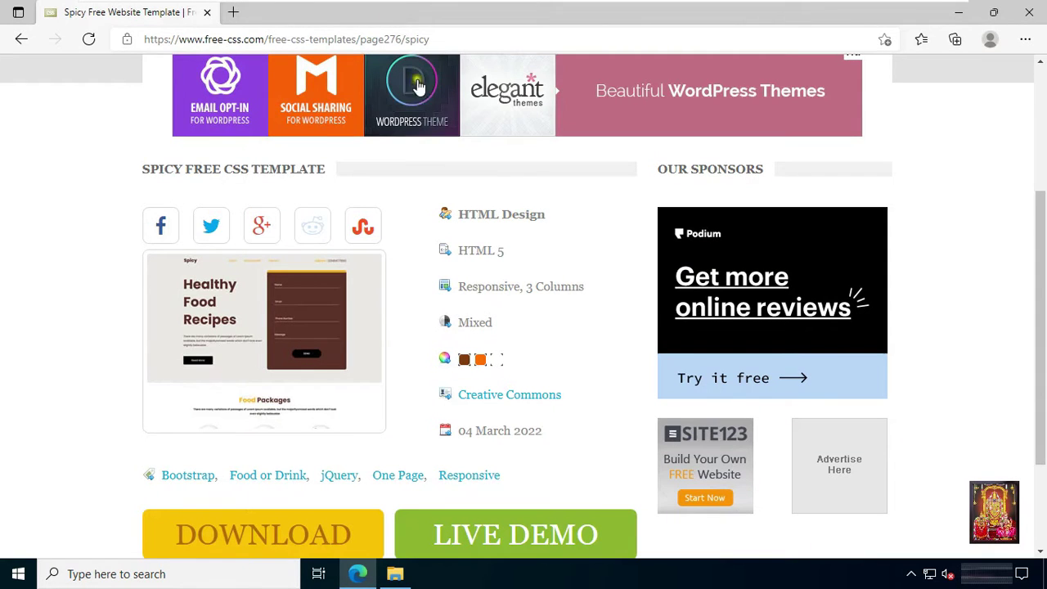
pyautogui.click(1031, 12)
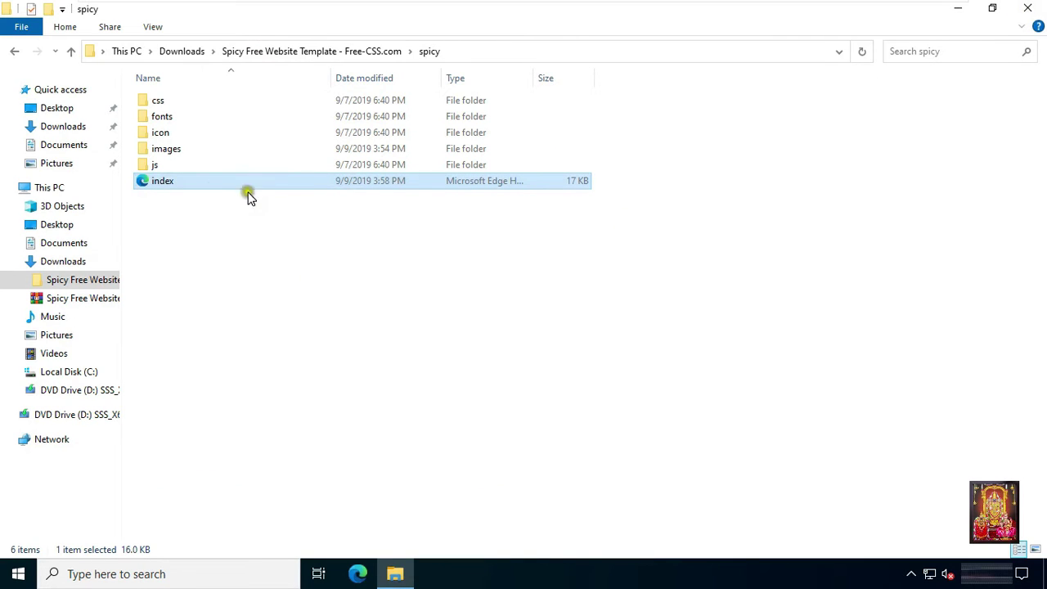
# Copy the spicy folder from the extracted template to the root of Local Disk (C:).
pyautogui.click(13, 53)
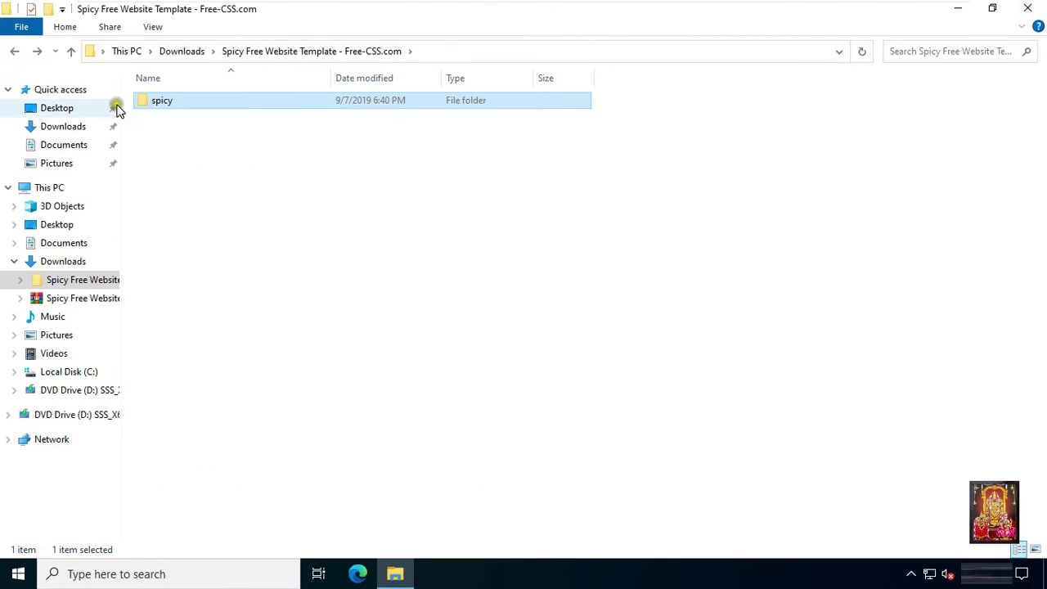
pyautogui.rightClick(166, 101)
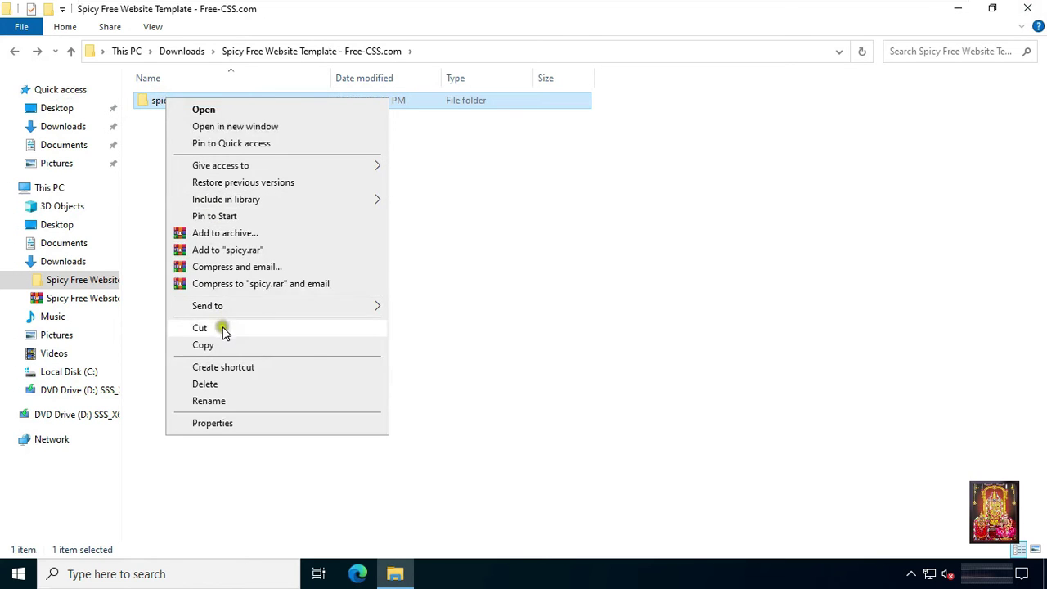
pyautogui.click(217, 350)
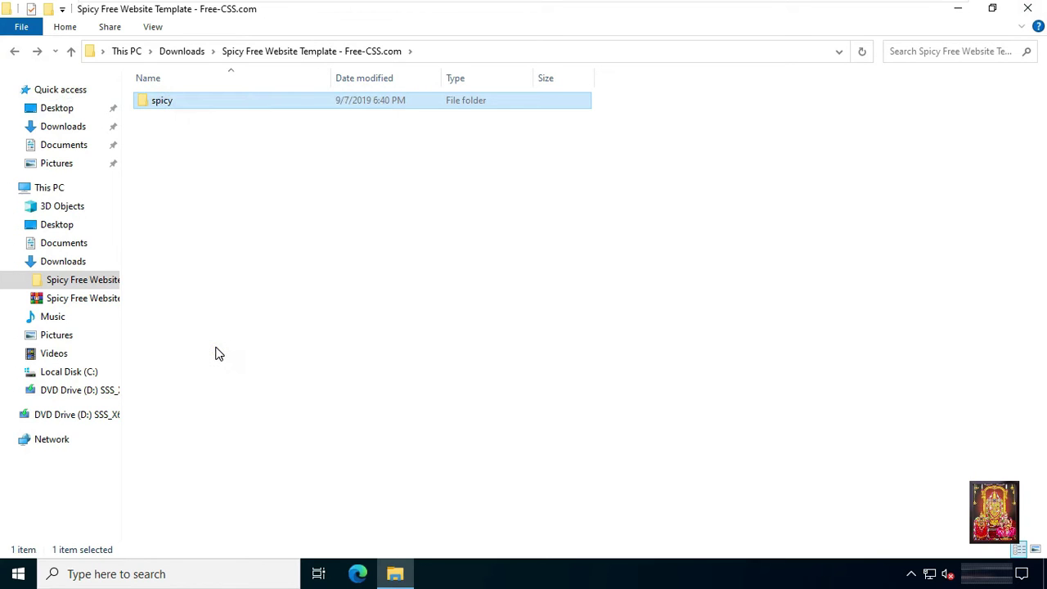
pyautogui.click(92, 372)
pyautogui.rightClick(159, 197)
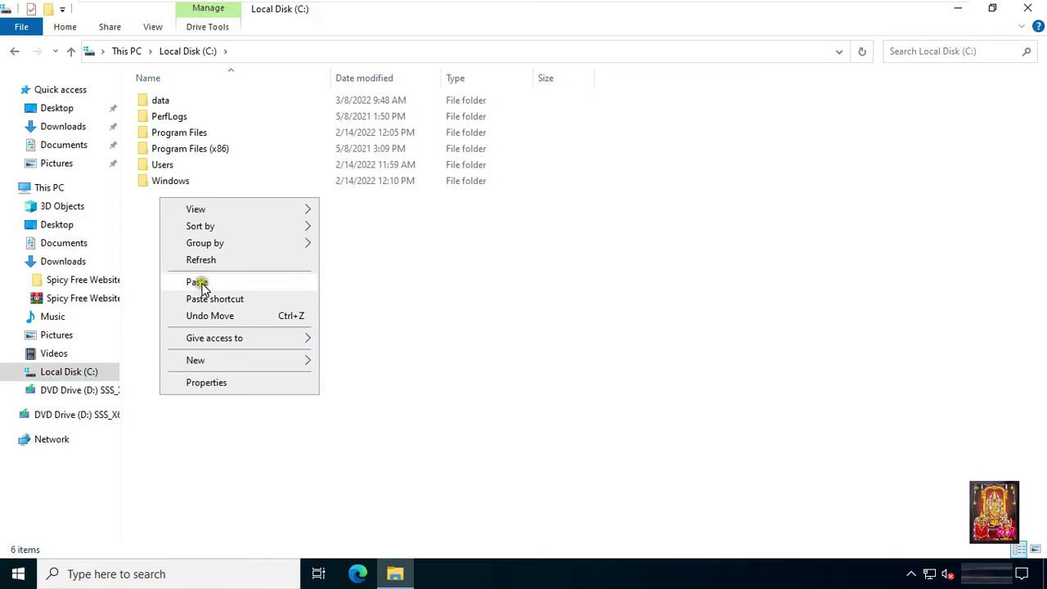
pyautogui.click(202, 283)
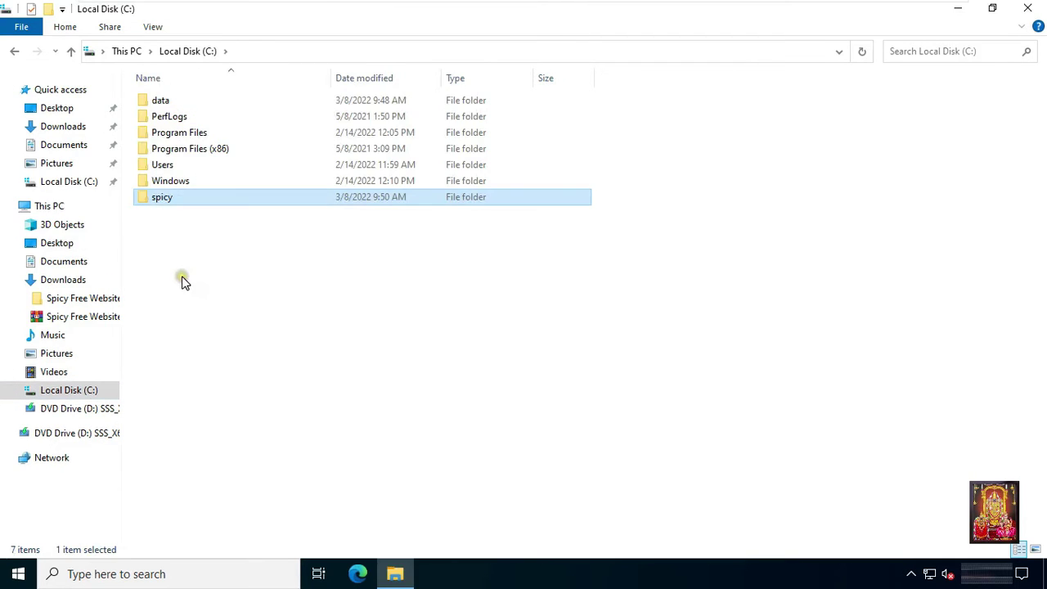
# Rename the spicy folder on Local Disk (C:) as Website and close File Explorer.
pyautogui.rightClick(164, 202)
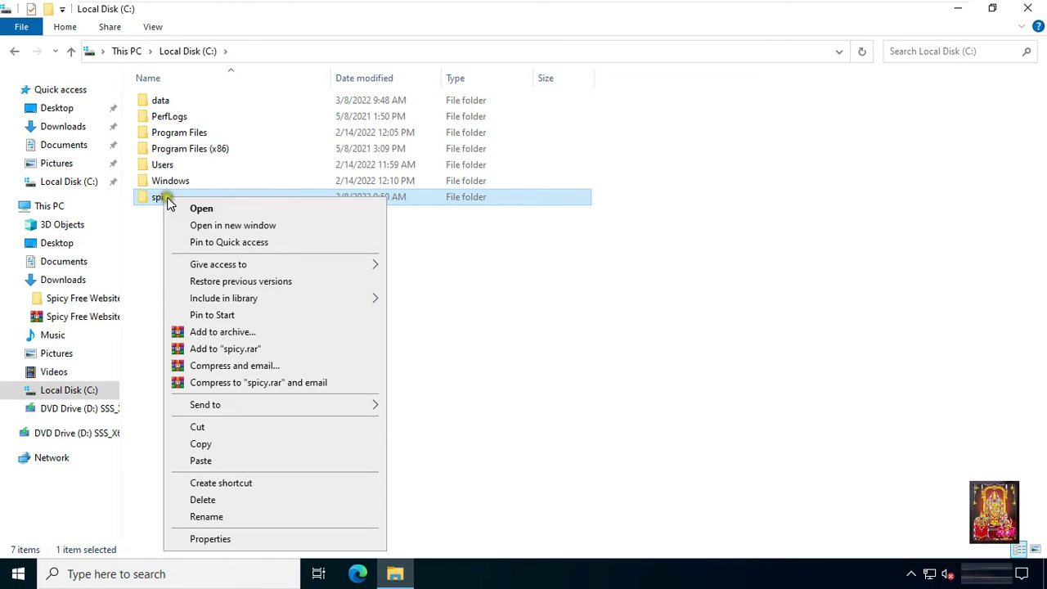
pyautogui.click(221, 516)
pyautogui.click(158, 196)
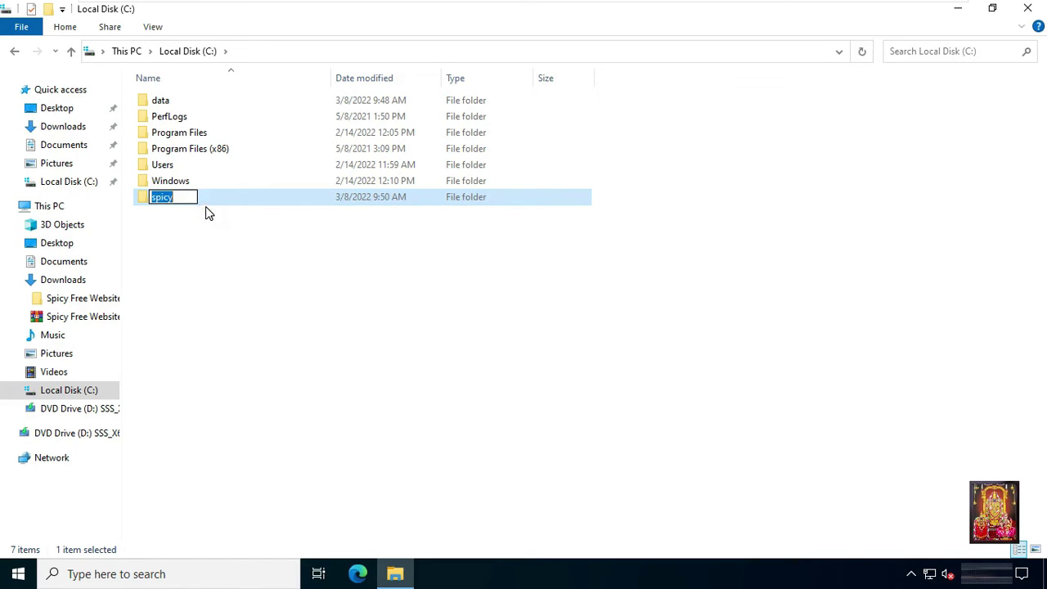
pyautogui.write('Website')
pyautogui.click(201, 241)
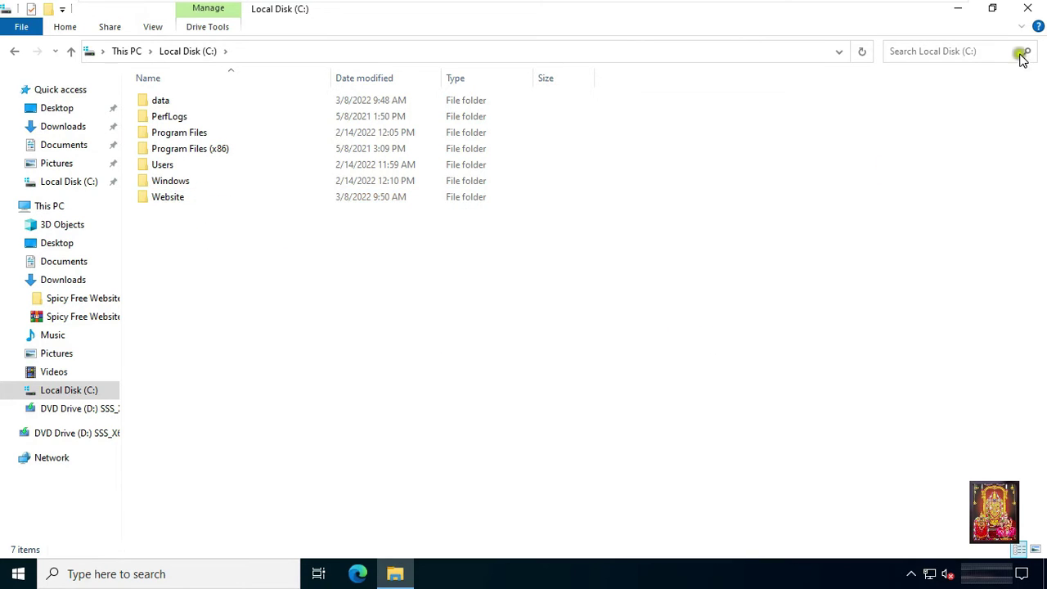
pyautogui.click(1028, 9)
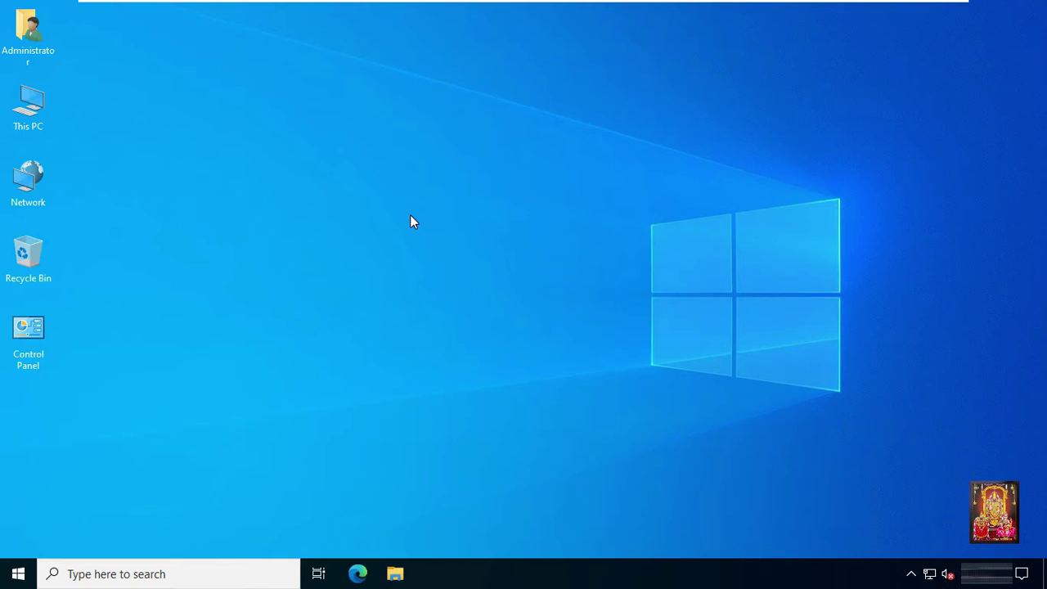
# Open Server Manager and start adding roles with a role-based or feature-based installation on the pool server named server.
pyautogui.click(18, 573)
pyautogui.click(288, 145)
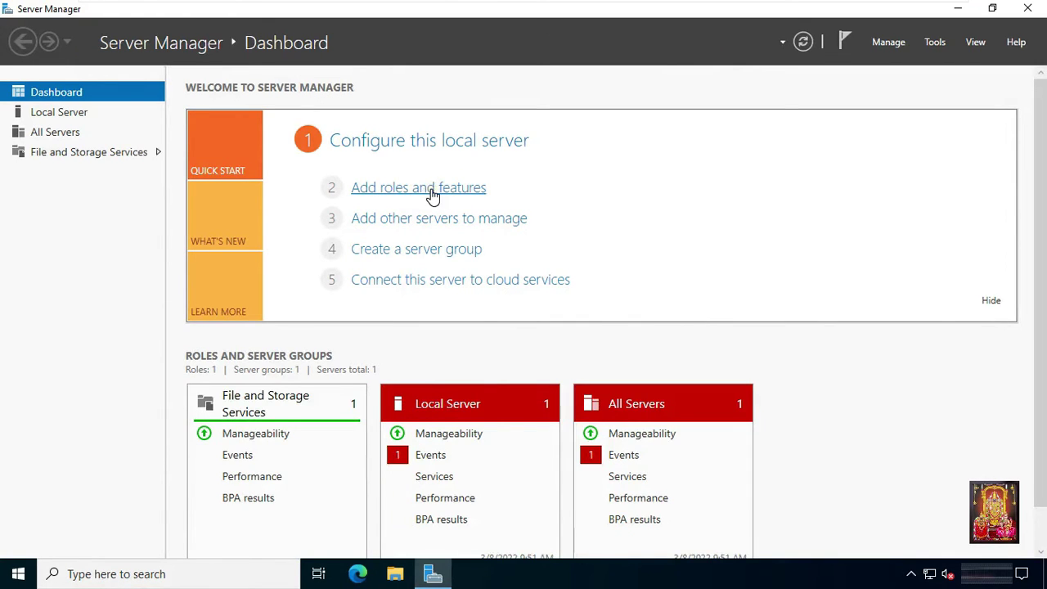
pyautogui.click(432, 191)
pyautogui.click(502, 494)
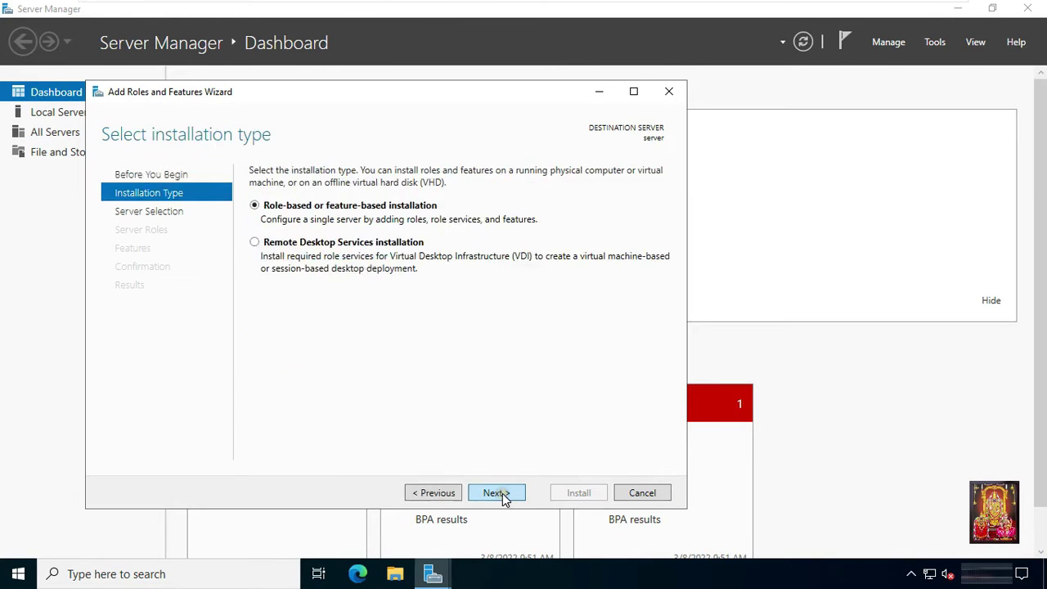
pyautogui.click(502, 494)
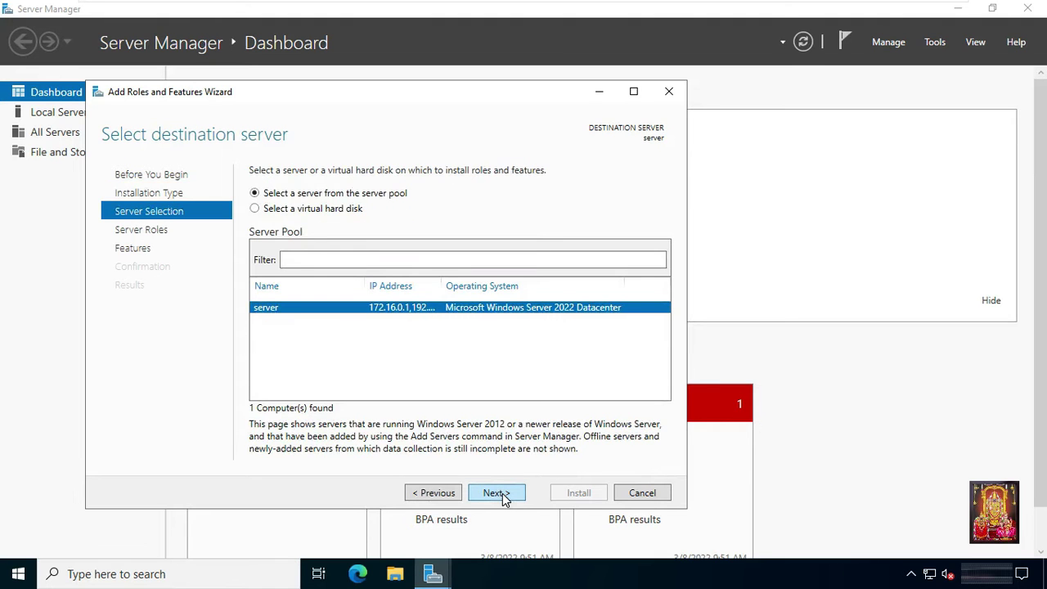
pyautogui.click(496, 493)
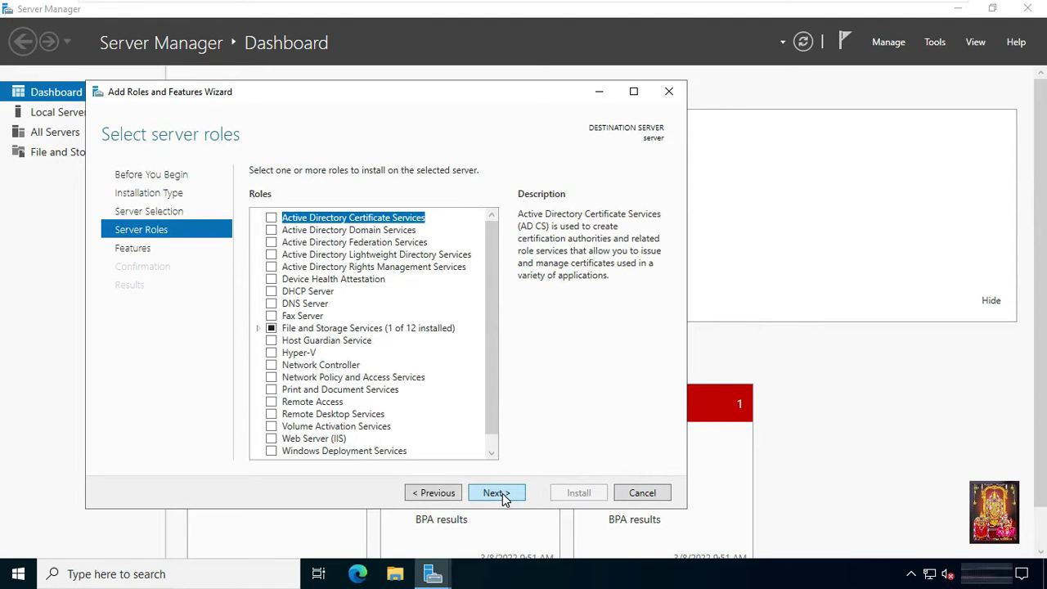
# Select the DNS Server role with its required management tools, and continue to the installation confirmation without extra features.
pyautogui.click(315, 304)
pyautogui.click(270, 304)
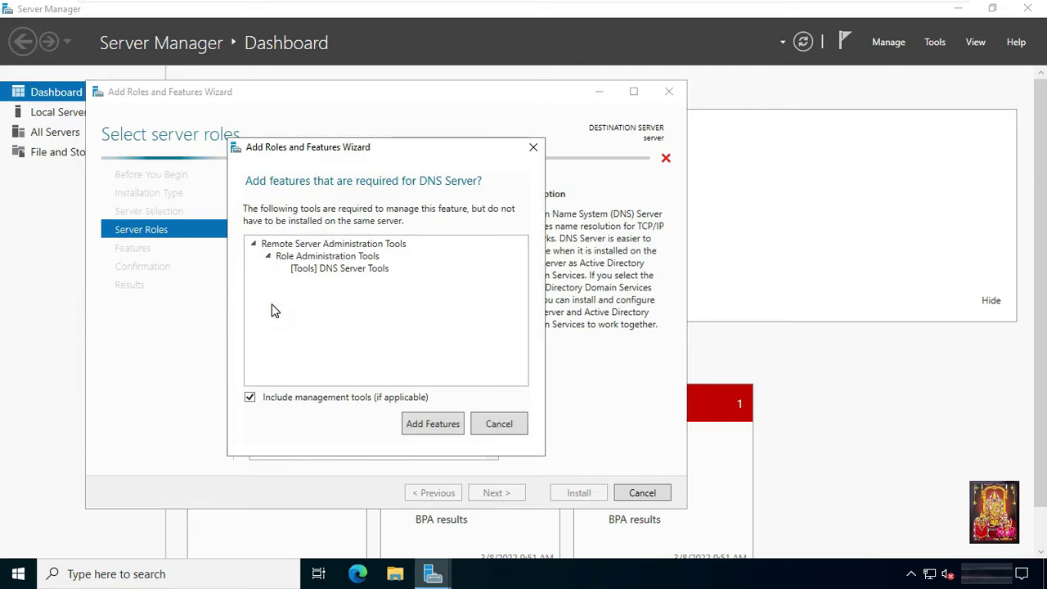
pyautogui.click(445, 425)
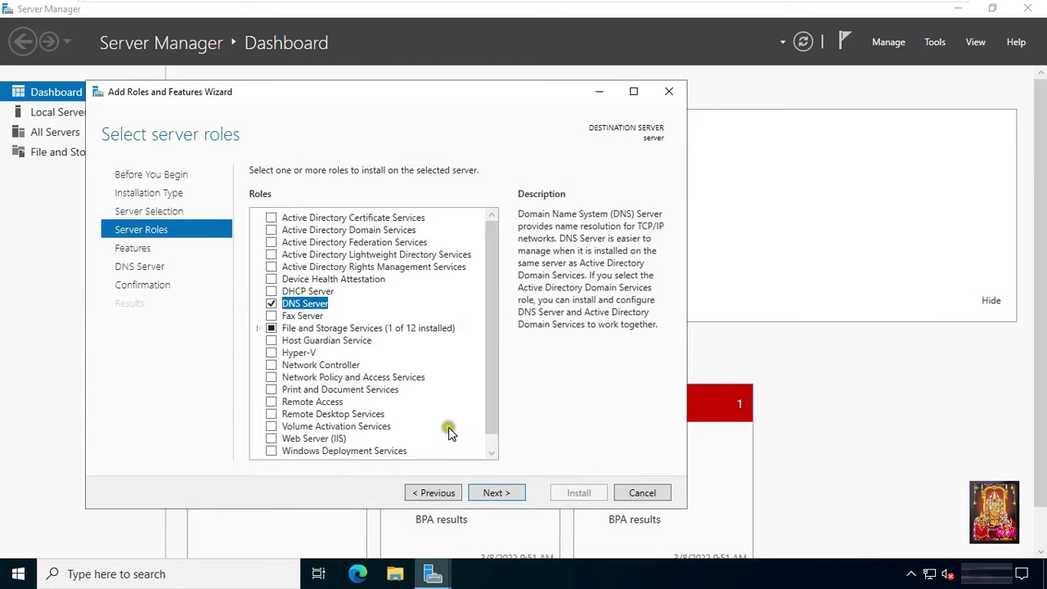
pyautogui.click(496, 493)
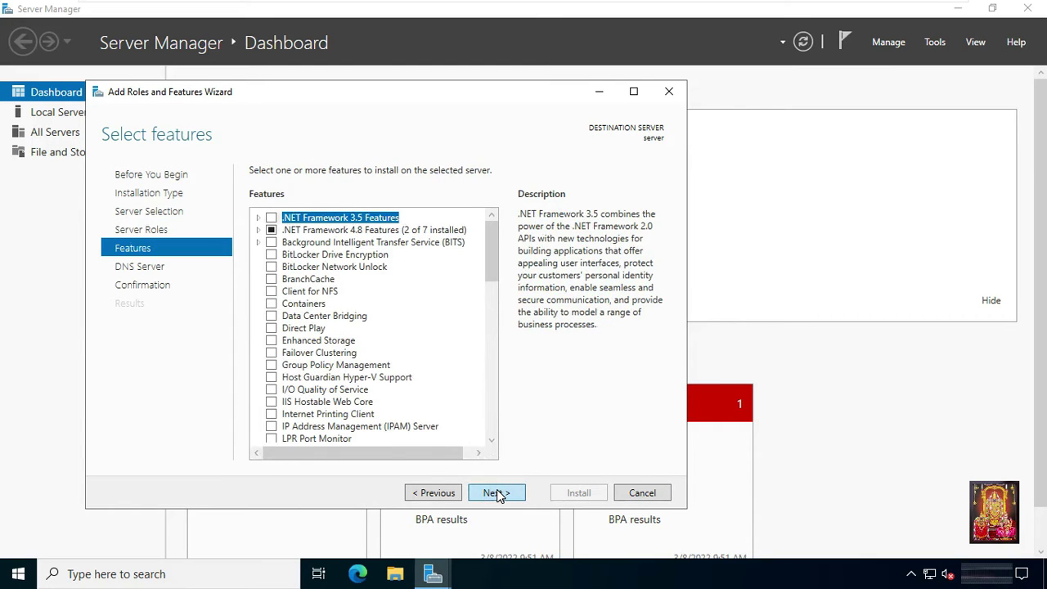
pyautogui.click(497, 493)
pyautogui.click(496, 493)
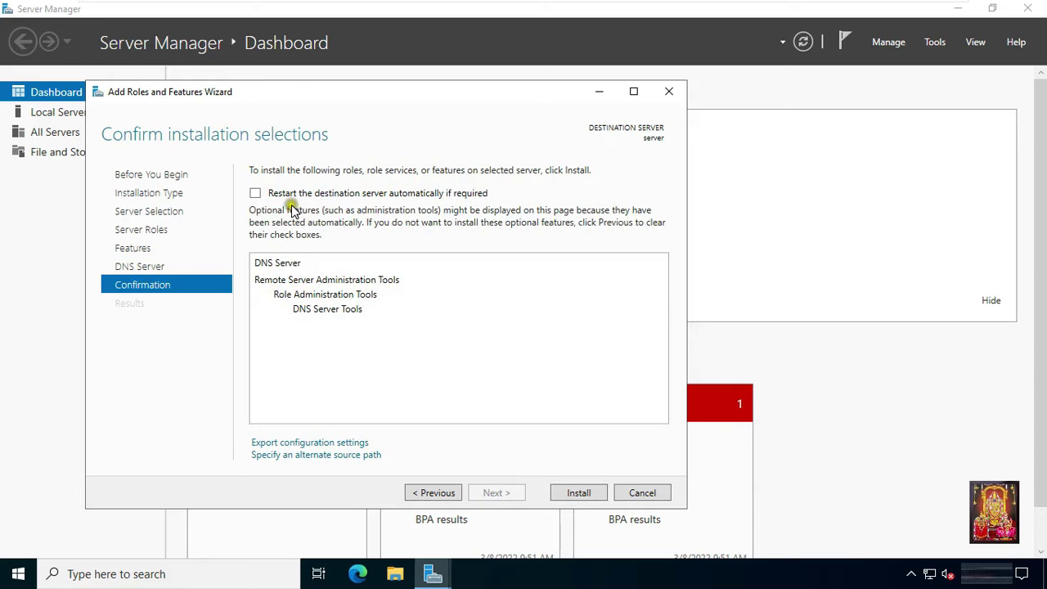
# Allow automatic restart of the destination server, install the DNS Server role, and close the wizard once installation is complete.
pyautogui.click(256, 194)
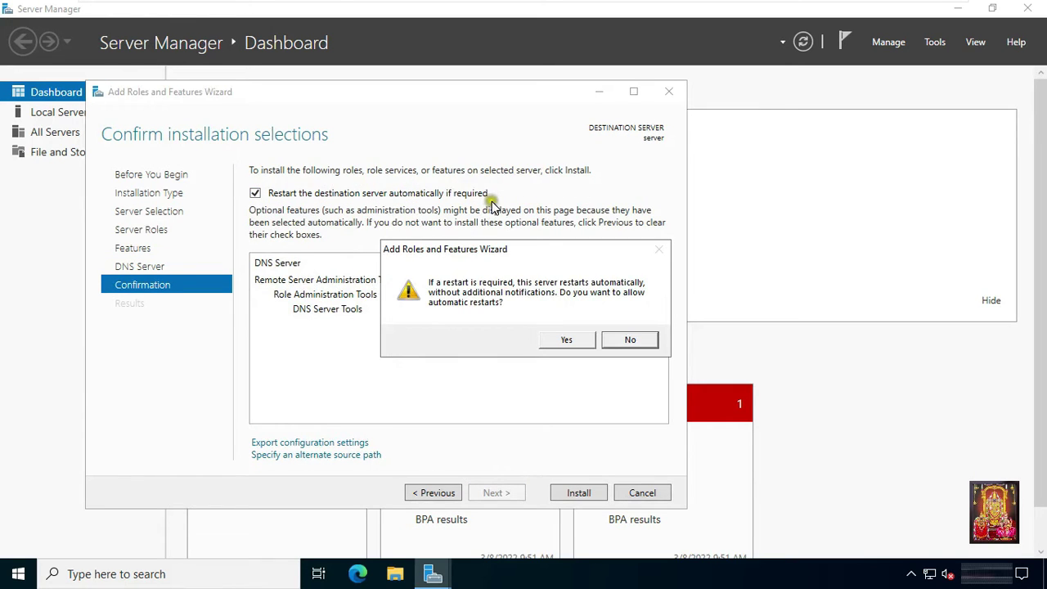
pyautogui.click(558, 340)
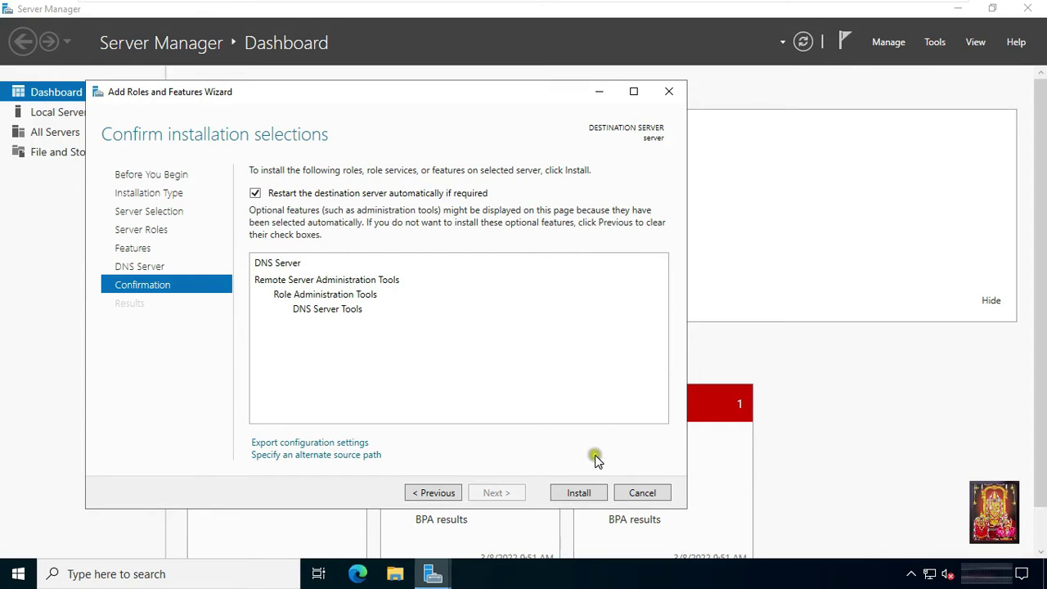
pyautogui.click(586, 490)
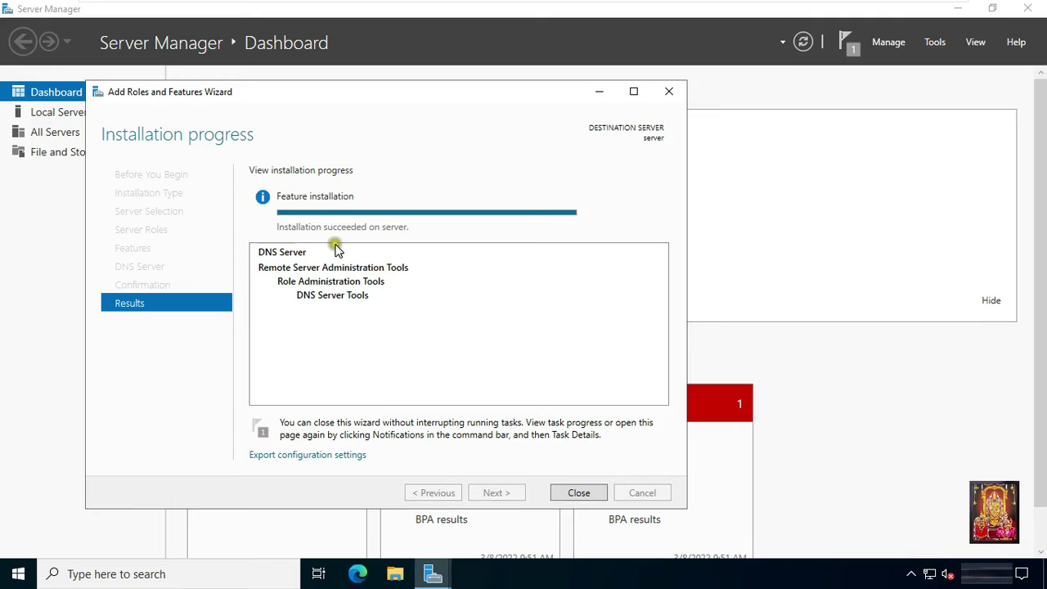
pyautogui.click(578, 492)
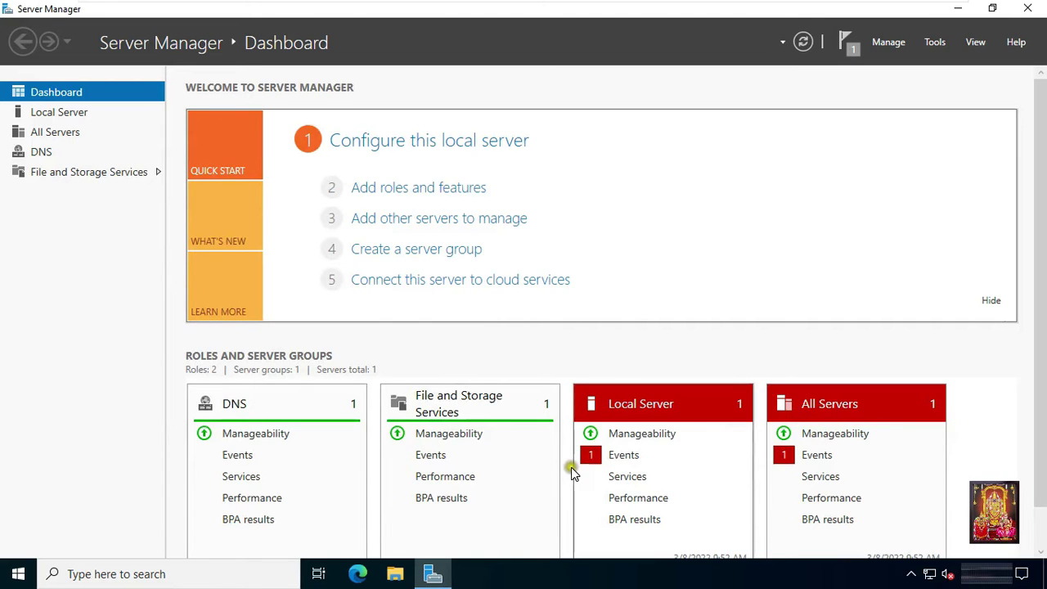
# Open the DNS management console from Server Manager, maximize it, and expand the SERVER node.
pyautogui.click(932, 43)
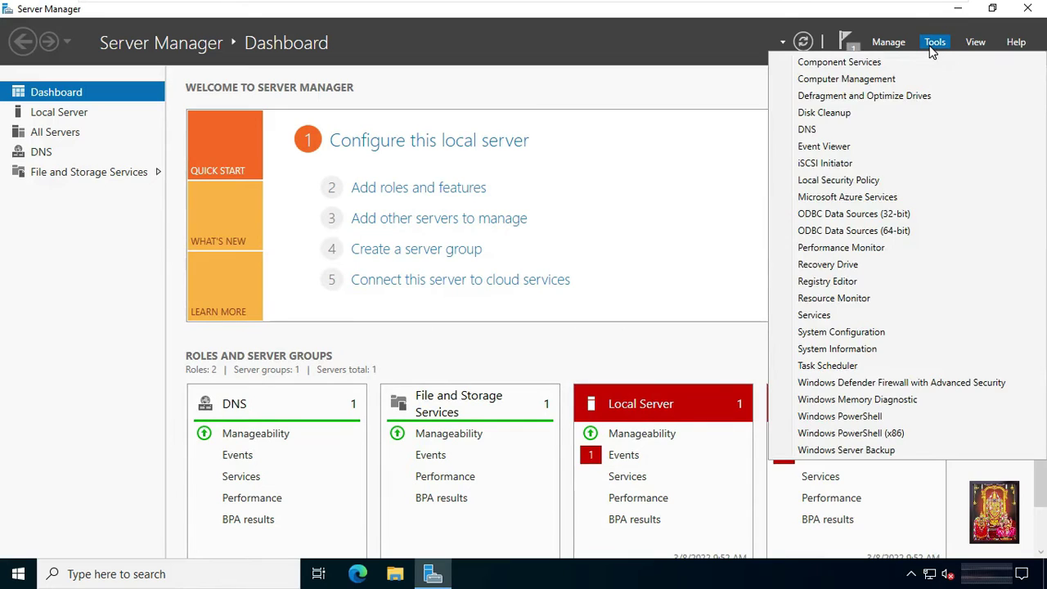
pyautogui.click(811, 132)
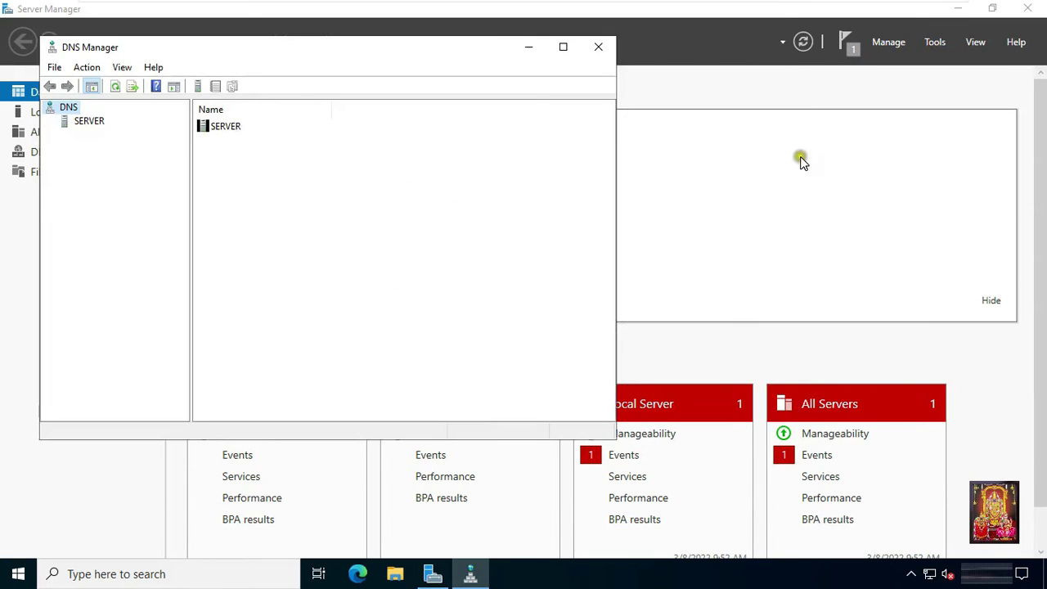
pyautogui.click(563, 47)
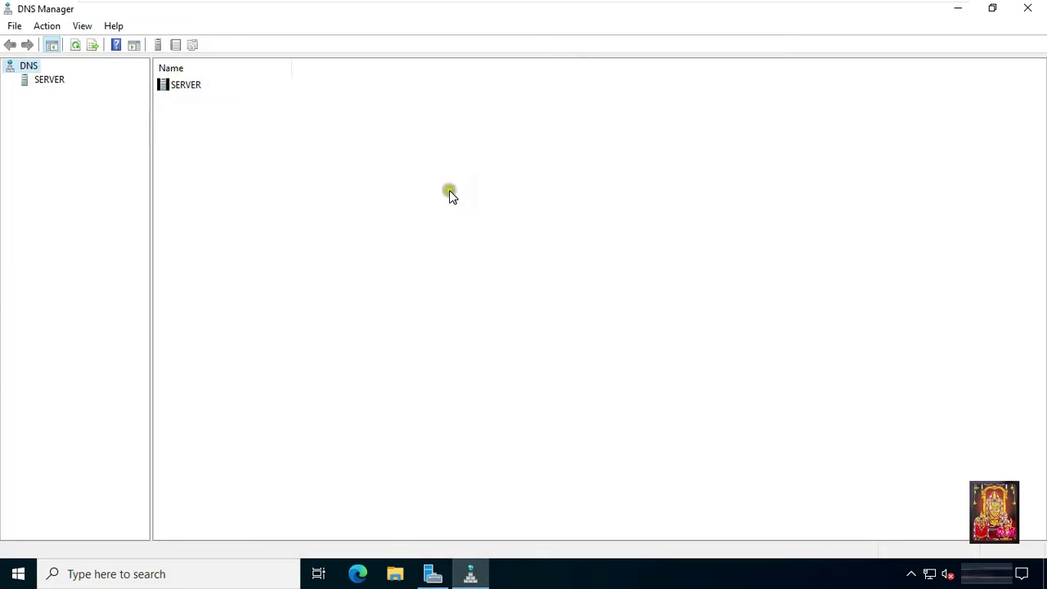
pyautogui.click(51, 81)
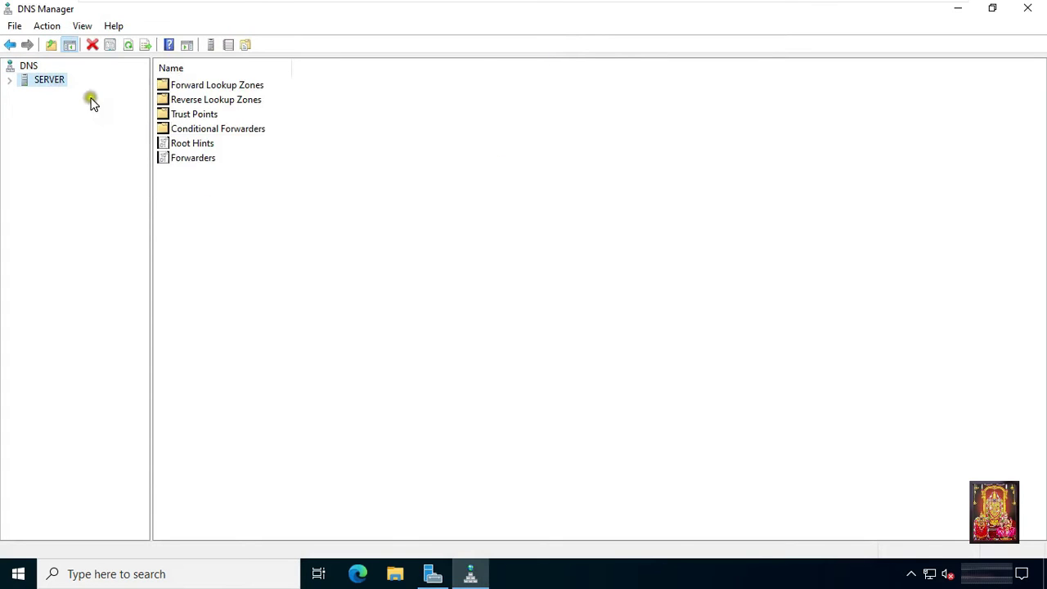
pyautogui.click(10, 81)
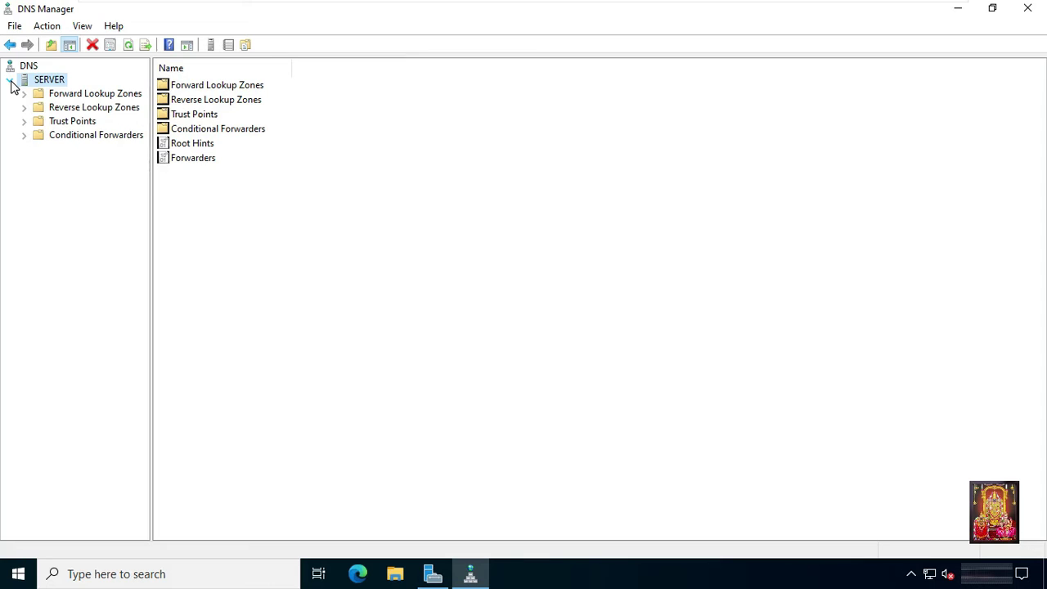
# Start a new primary zone under Forward Lookup Zones and name it stb.local.
pyautogui.click(118, 96)
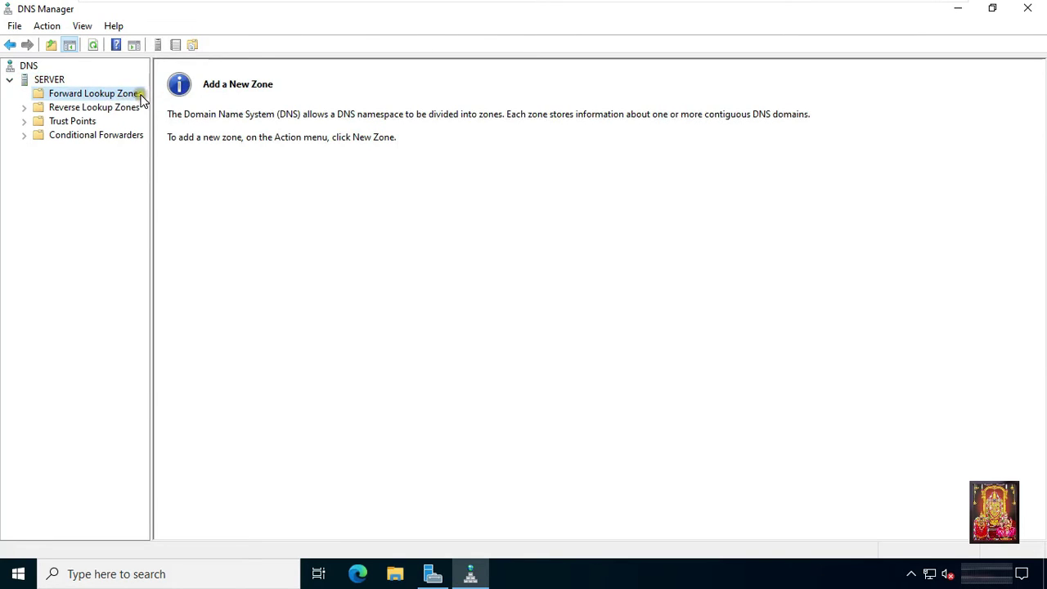
pyautogui.rightClick(142, 98)
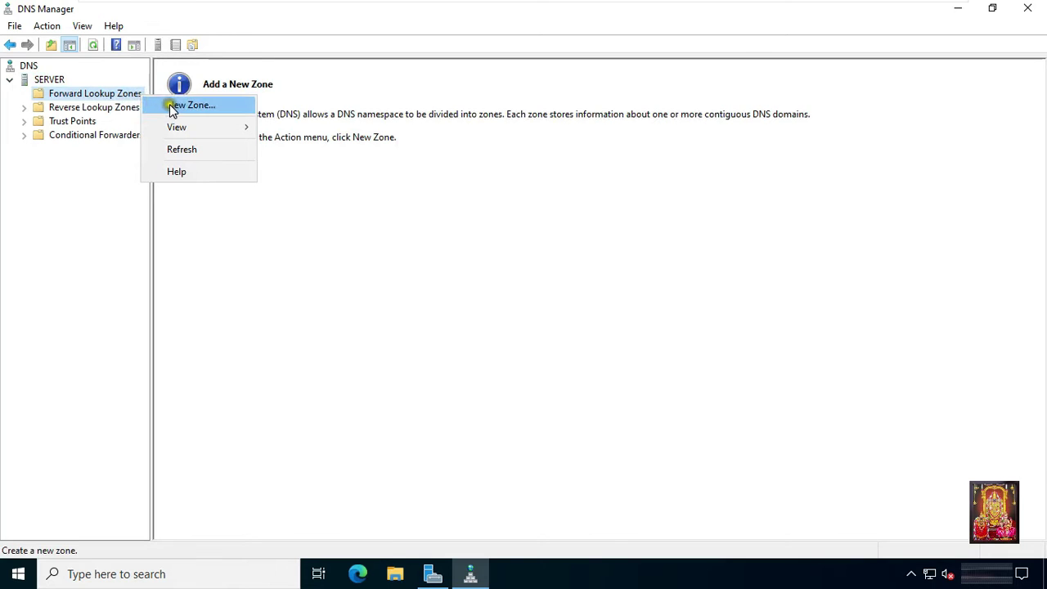
pyautogui.click(209, 110)
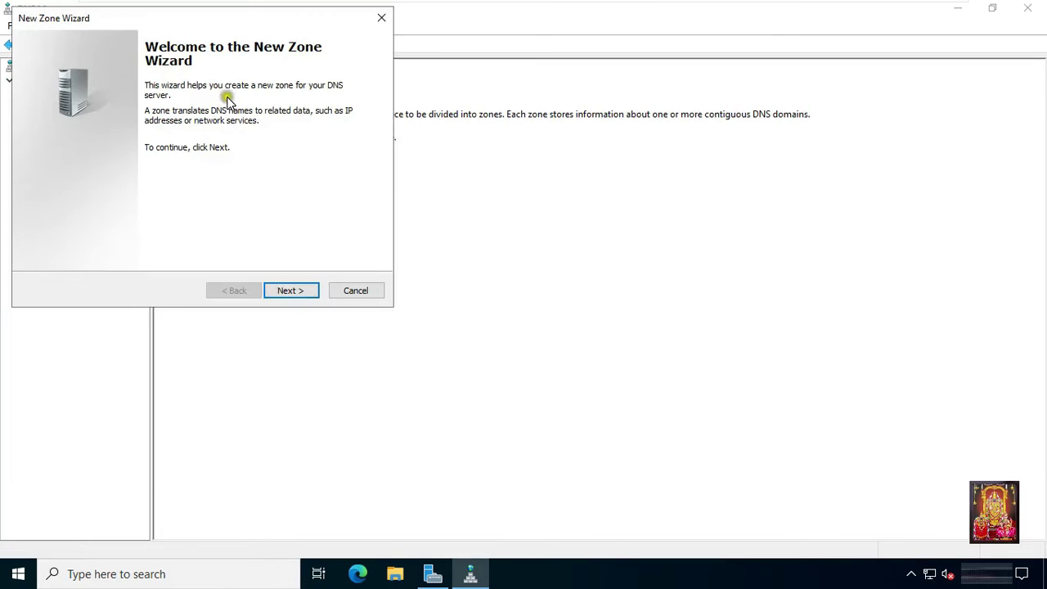
pyautogui.click(299, 296)
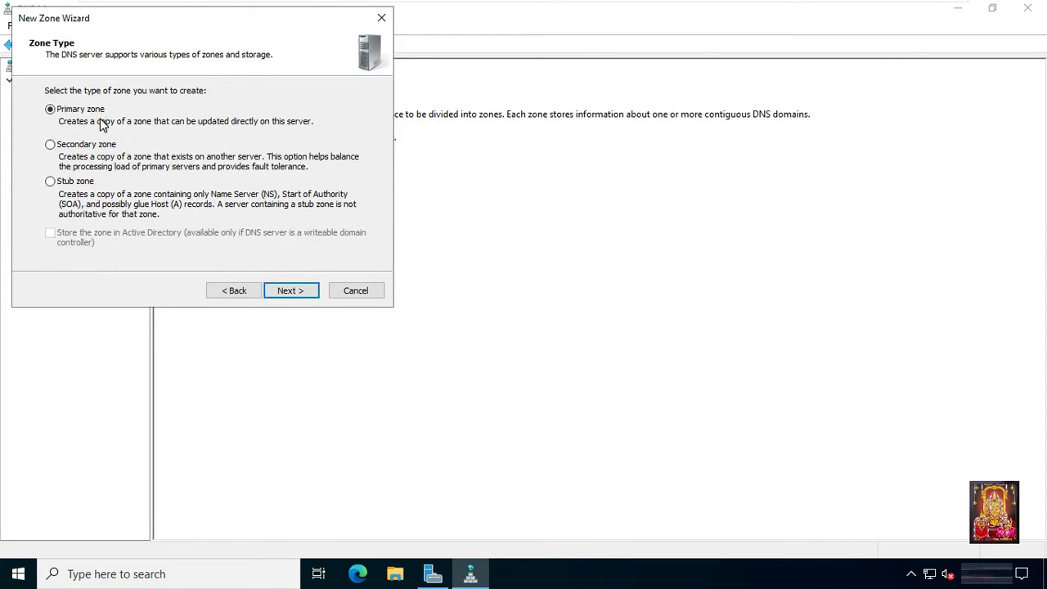
pyautogui.click(285, 292)
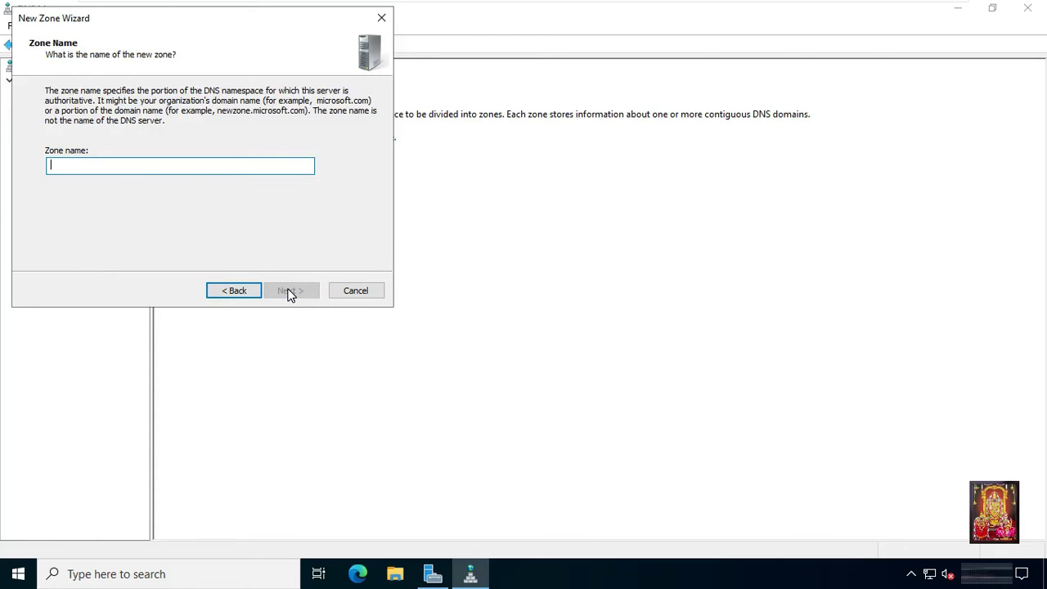
pyautogui.write('stb')
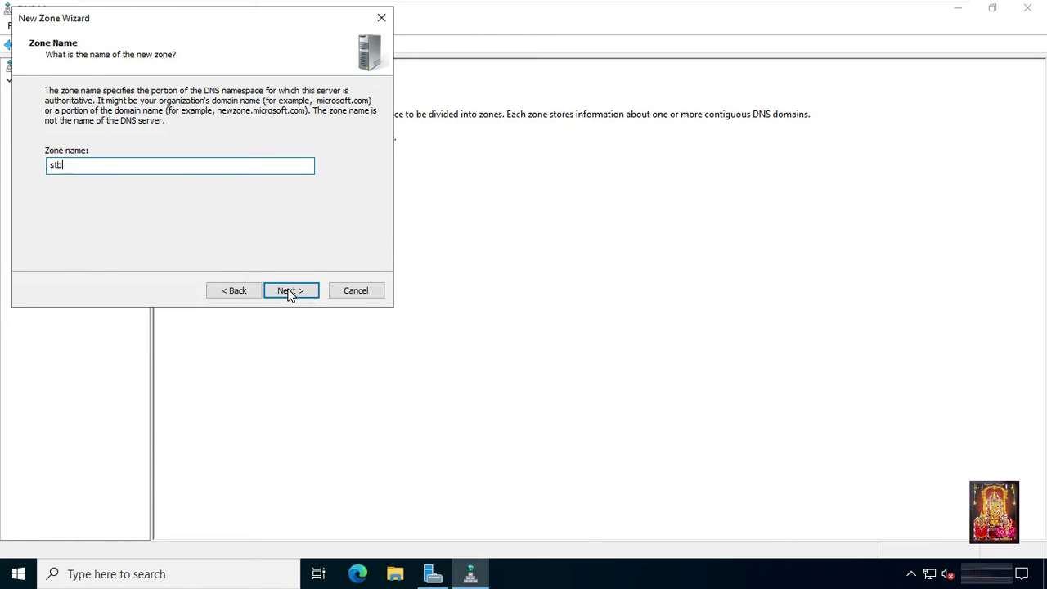
pyautogui.write('.local')
pyautogui.click(286, 297)
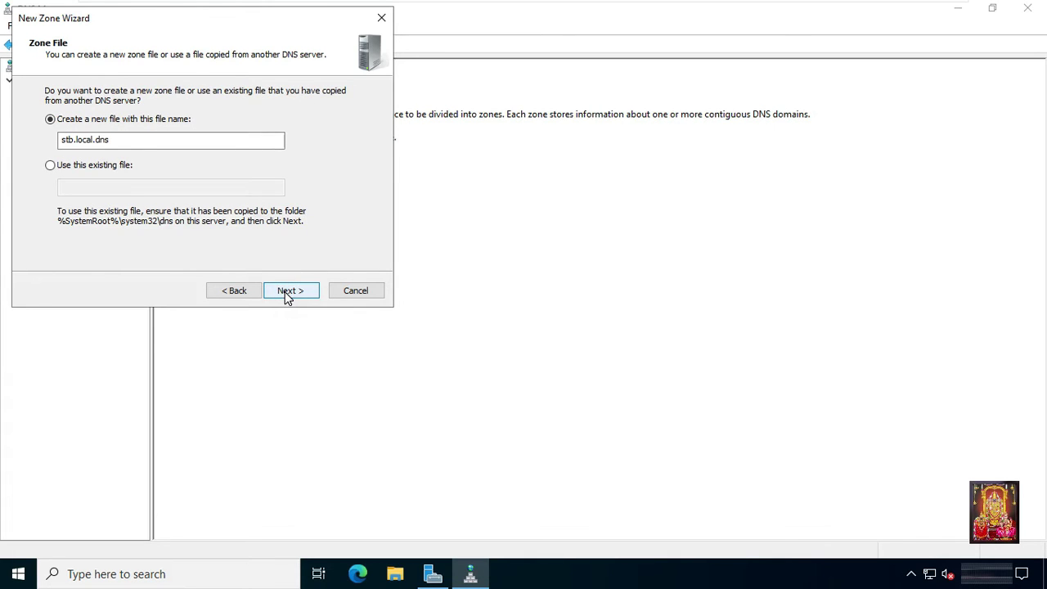
# Accept the new zone file stb.local.dns, allow both nonsecure and secure dynamic updates, and finish creating the zone.
pyautogui.click(287, 293)
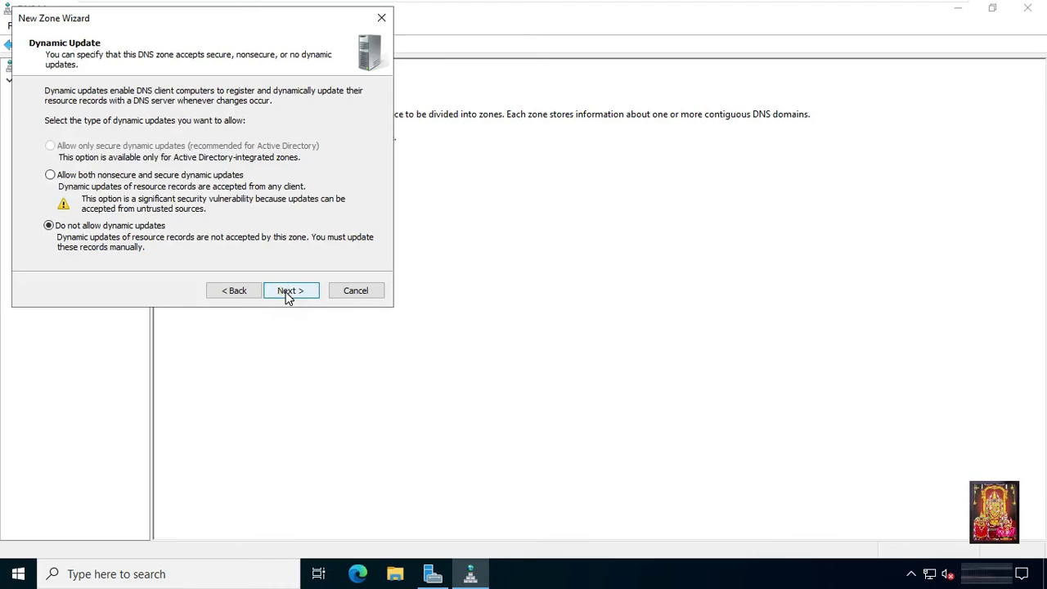
pyautogui.click(50, 175)
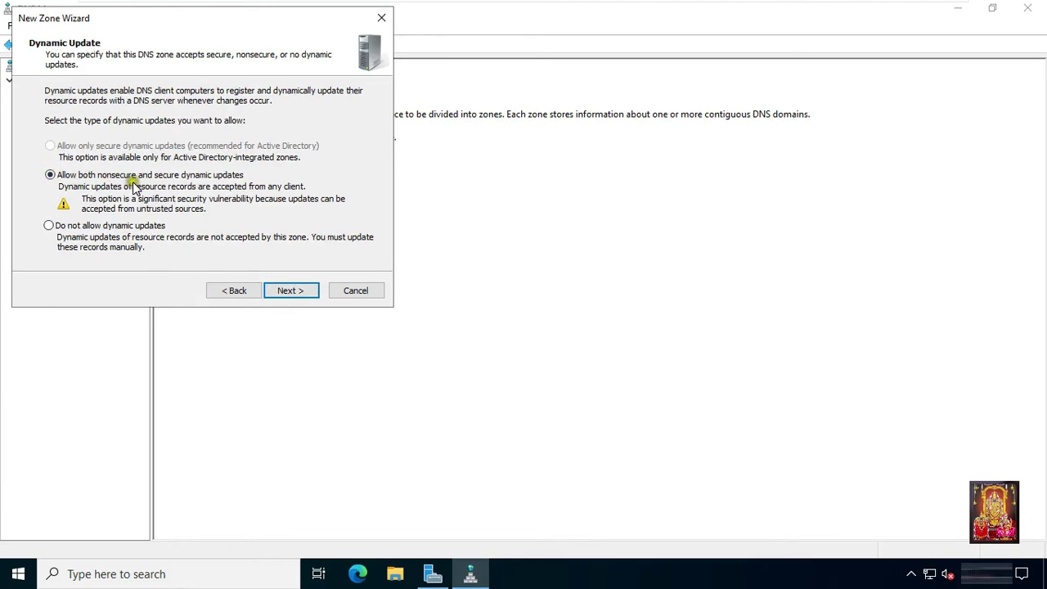
pyautogui.click(290, 291)
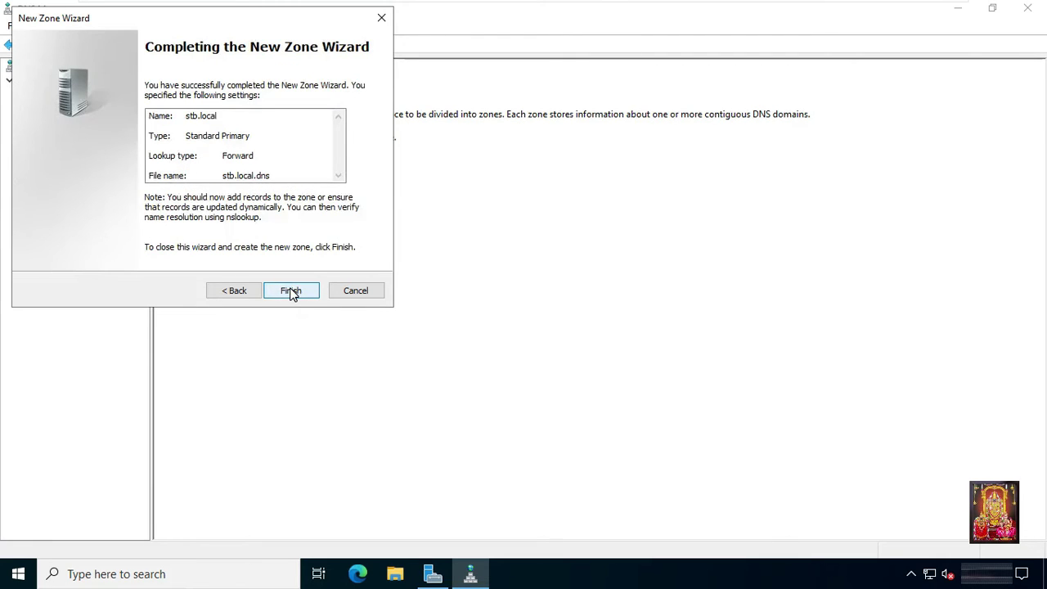
pyautogui.click(291, 291)
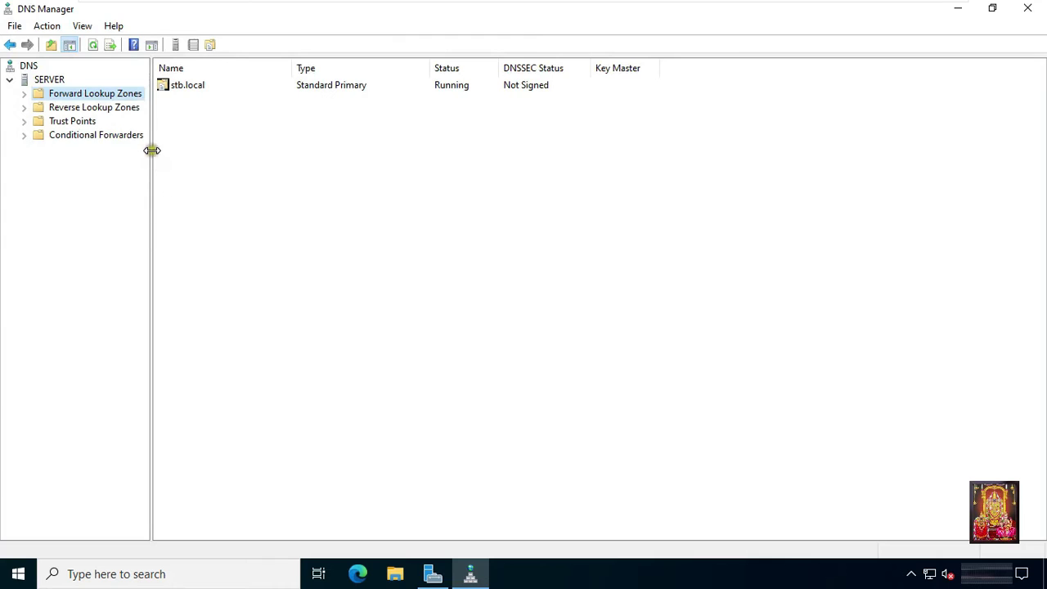
# Widen the console tree, expand Forward Lookup Zones, and display the records of the stb.local zone.
pyautogui.moveTo(155, 134); pyautogui.dragTo(208, 131)
pyautogui.click(24, 93)
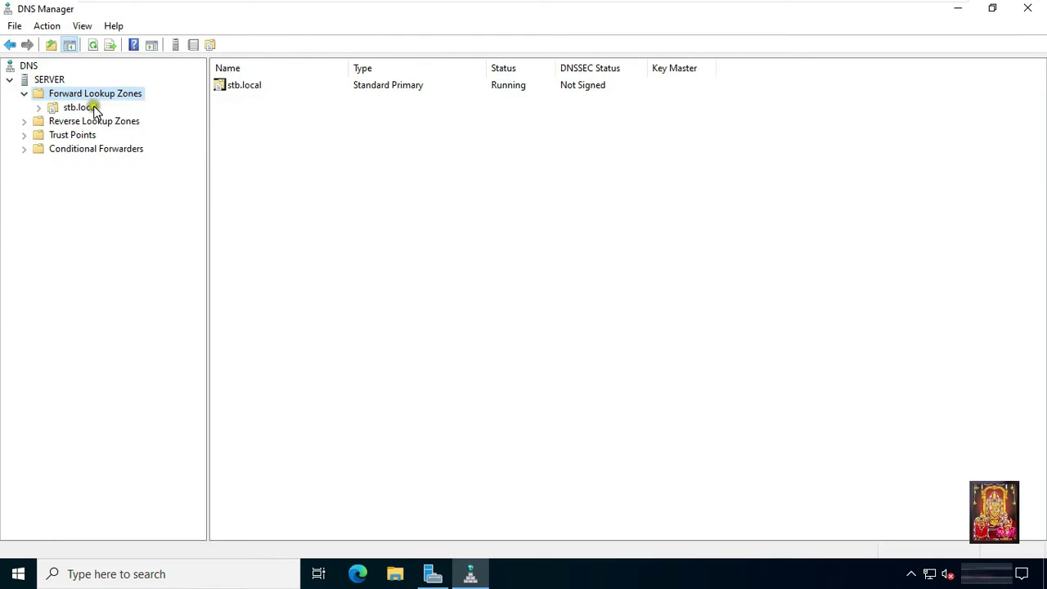
pyautogui.click(90, 108)
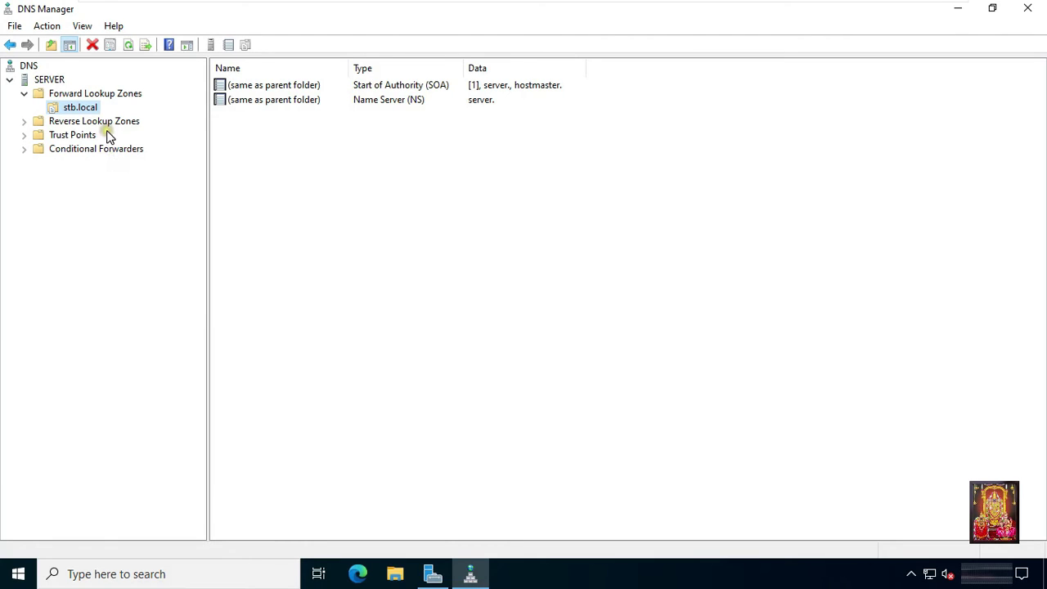
# Start a new primary IPv4 zone under Reverse Lookup Zones with the network ID 172.16.0.
pyautogui.click(57, 124)
pyautogui.click(57, 123)
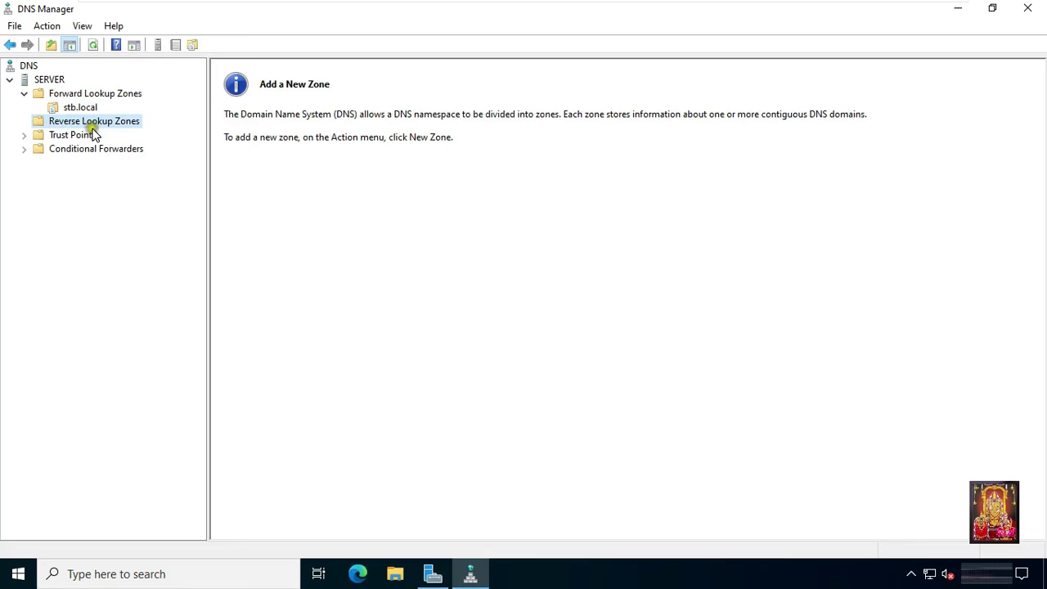
pyautogui.rightClick(137, 127)
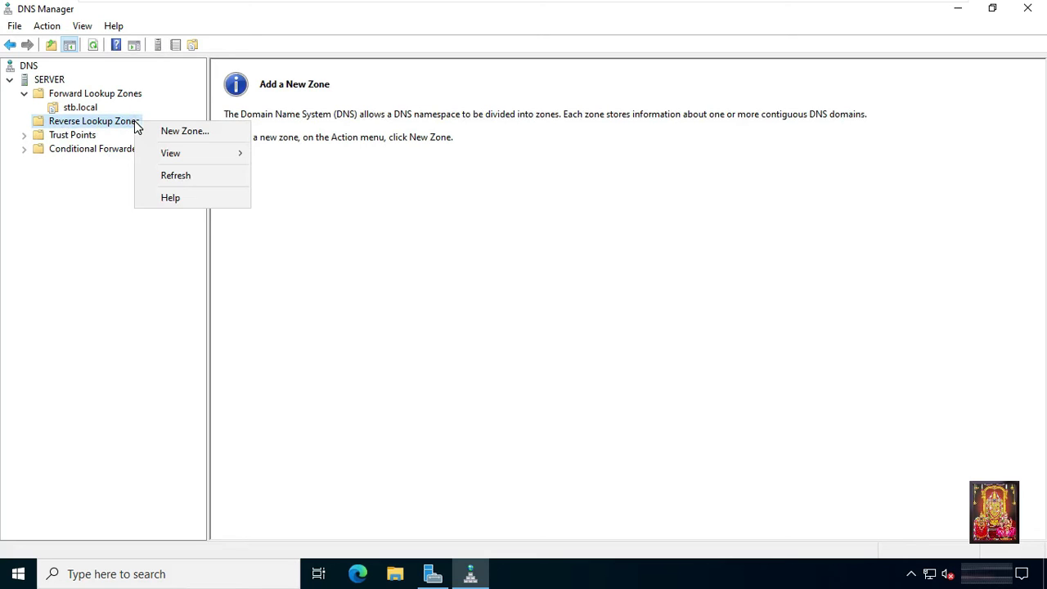
pyautogui.click(184, 132)
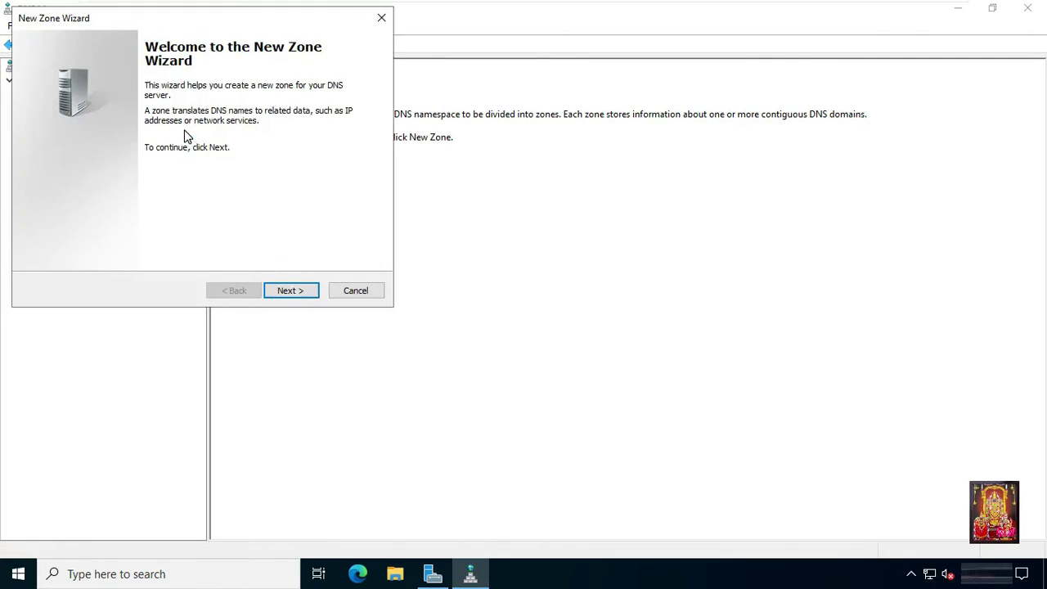
pyautogui.click(309, 293)
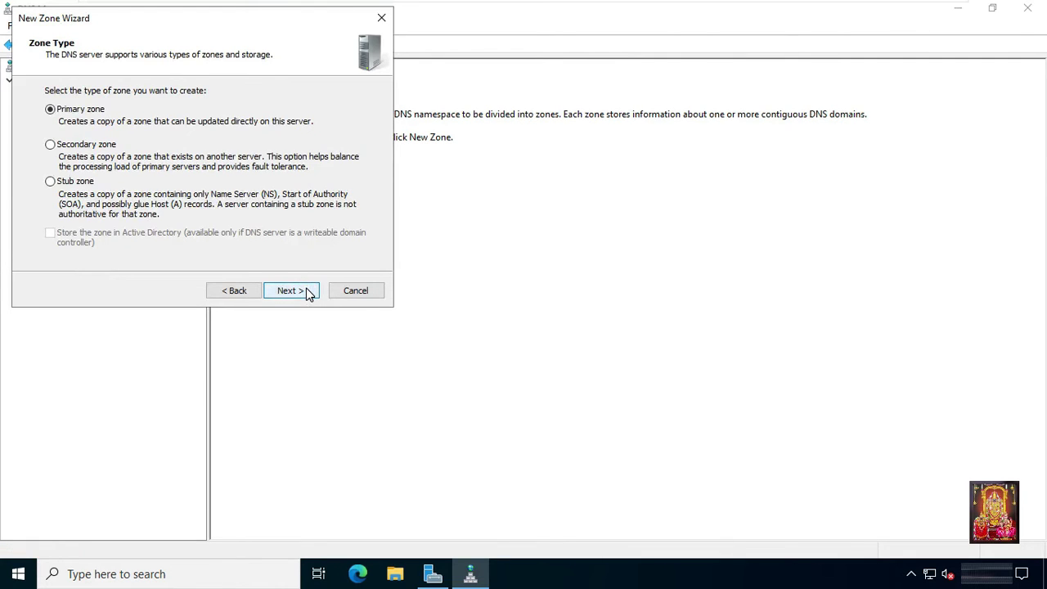
pyautogui.click(296, 293)
pyautogui.click(295, 291)
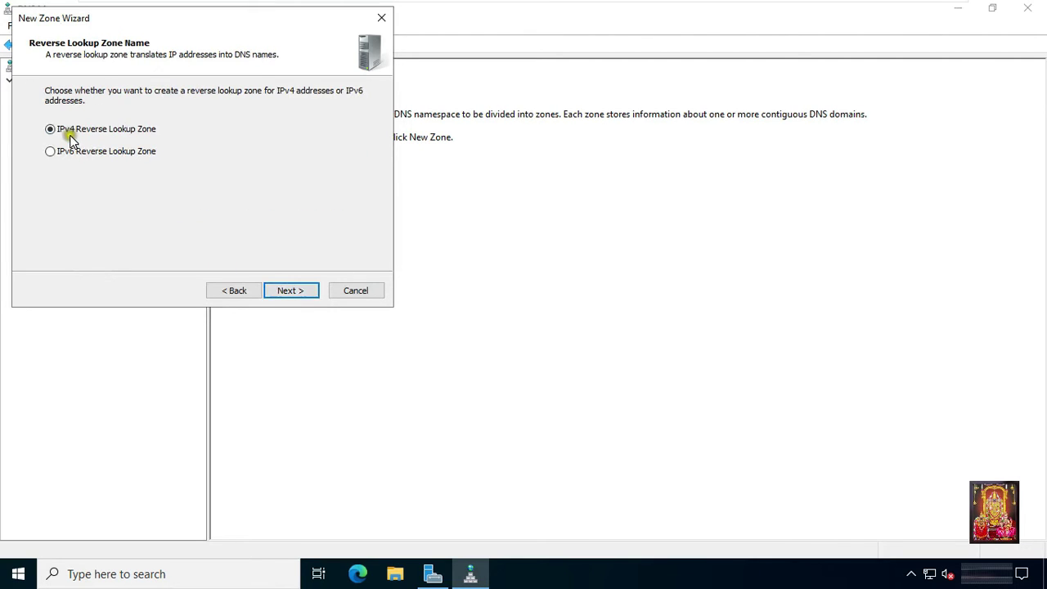
pyautogui.click(296, 292)
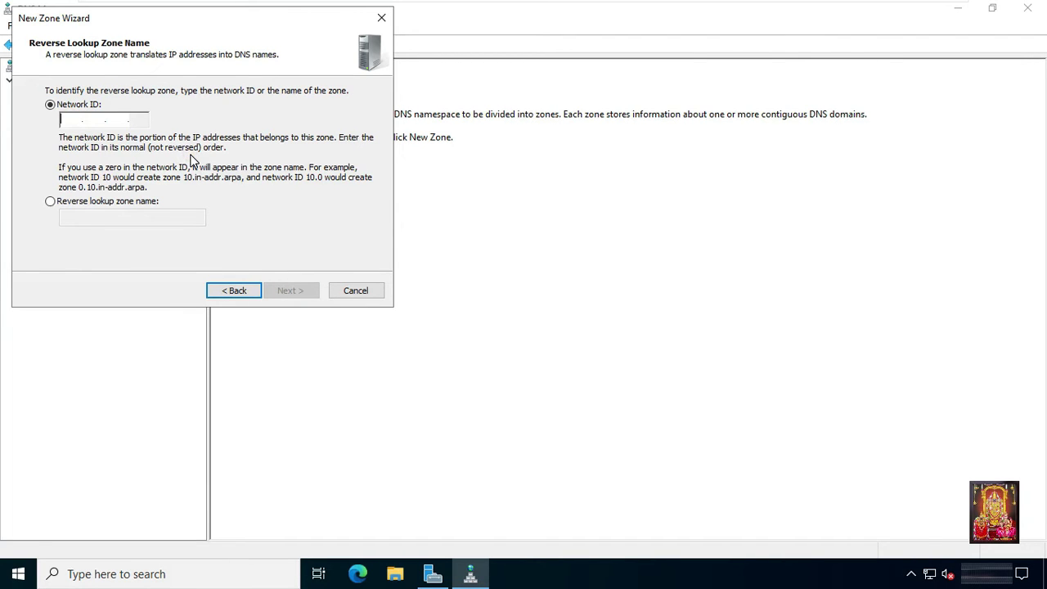
pyautogui.write('172 .')
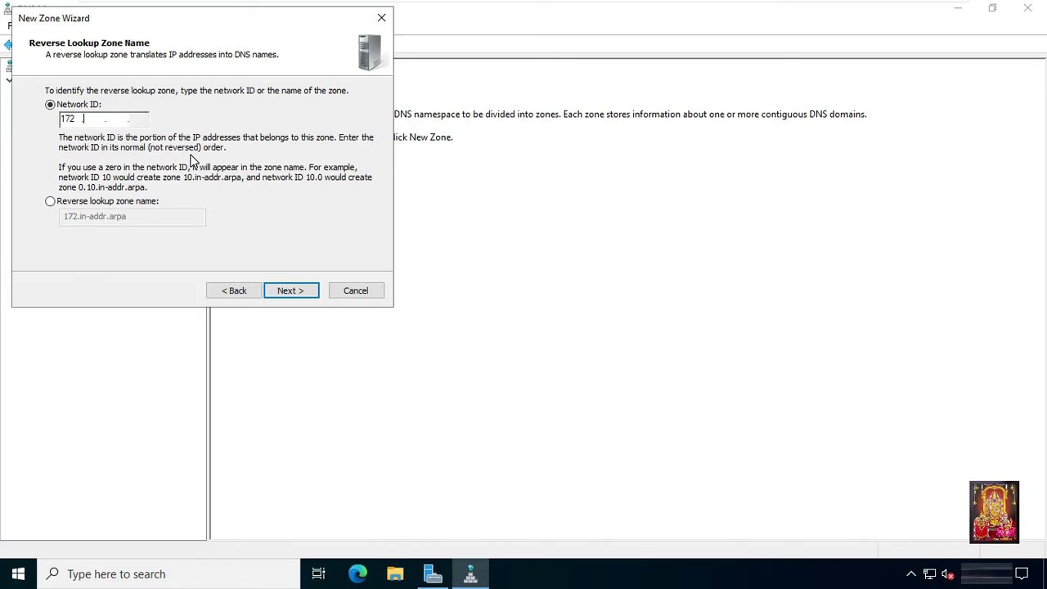
pyautogui.write('16 .0')
pyautogui.click(308, 298)
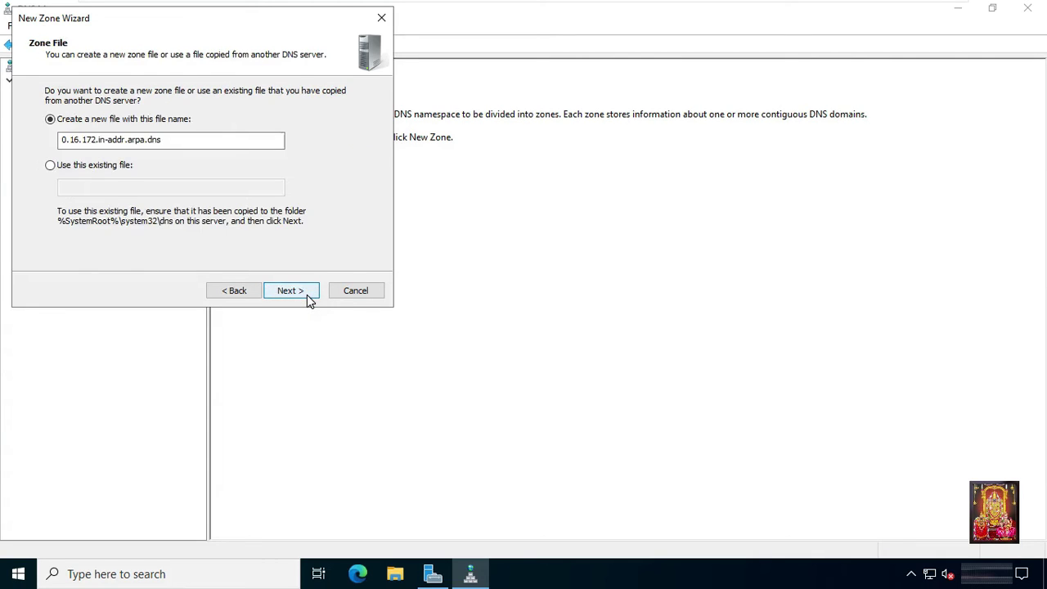
# Accept the new zone file 0.16.172.in-addr.arpa.dns, allow both nonsecure and secure dynamic updates, and finish creating the reverse zone.
pyautogui.click(309, 299)
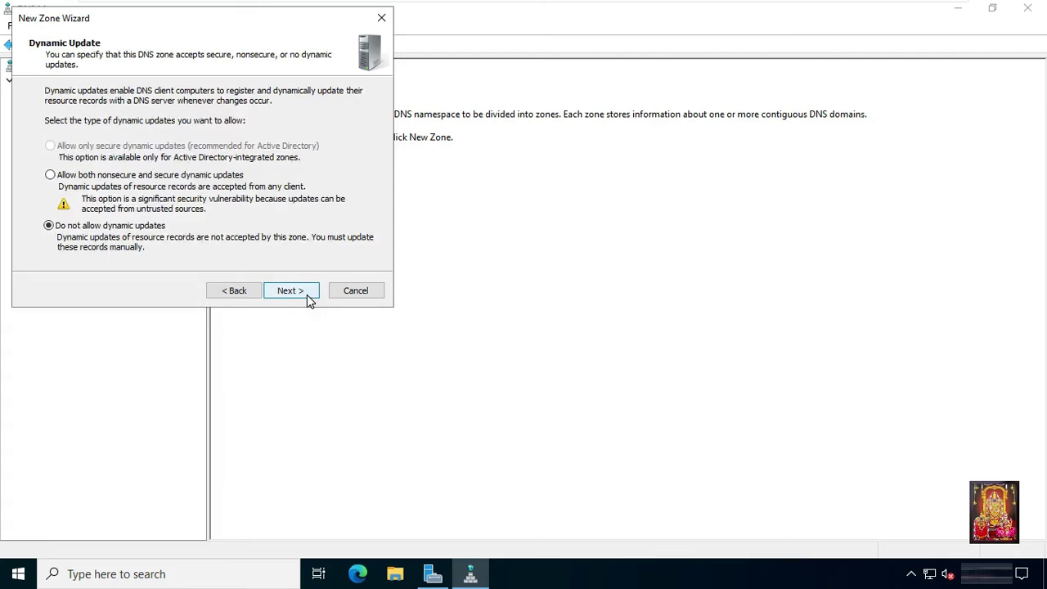
pyautogui.click(67, 178)
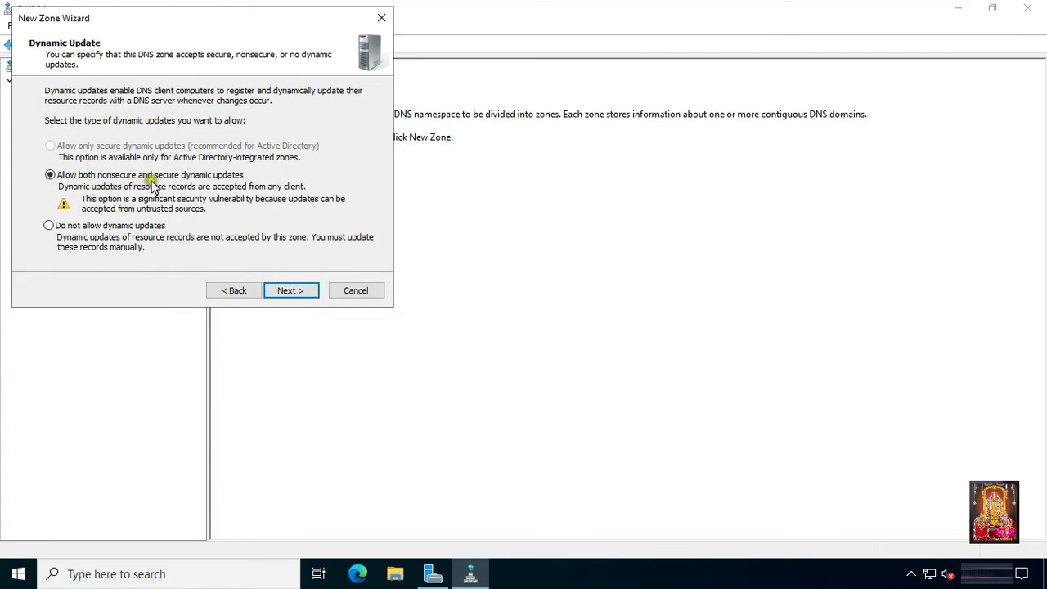
pyautogui.click(291, 293)
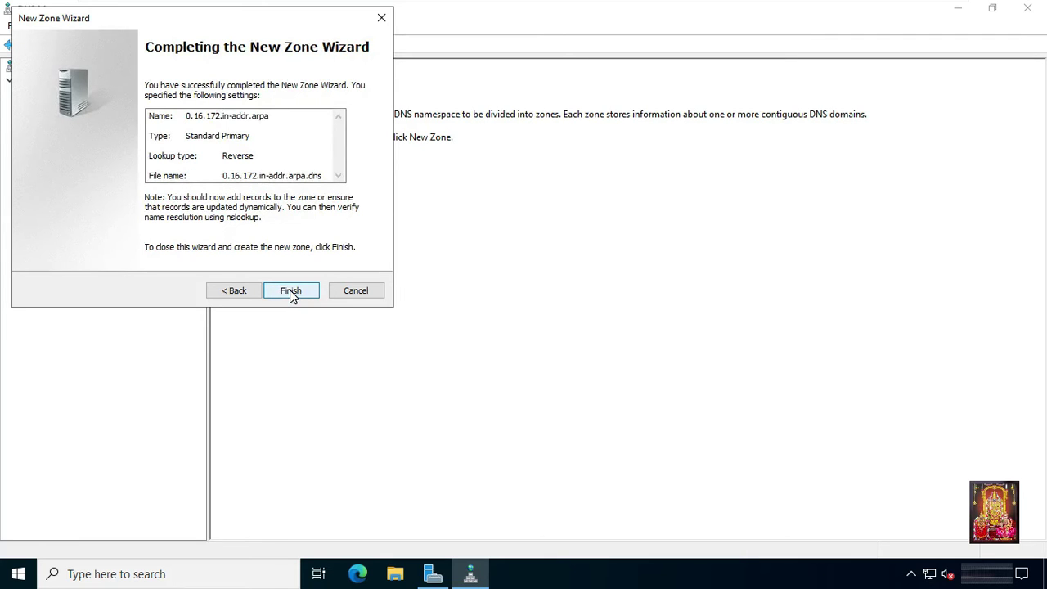
pyautogui.click(291, 293)
# Expand Reverse Lookup Zones and display the records of the 0.16.172.in-addr.arpa zone.
pyautogui.click(24, 121)
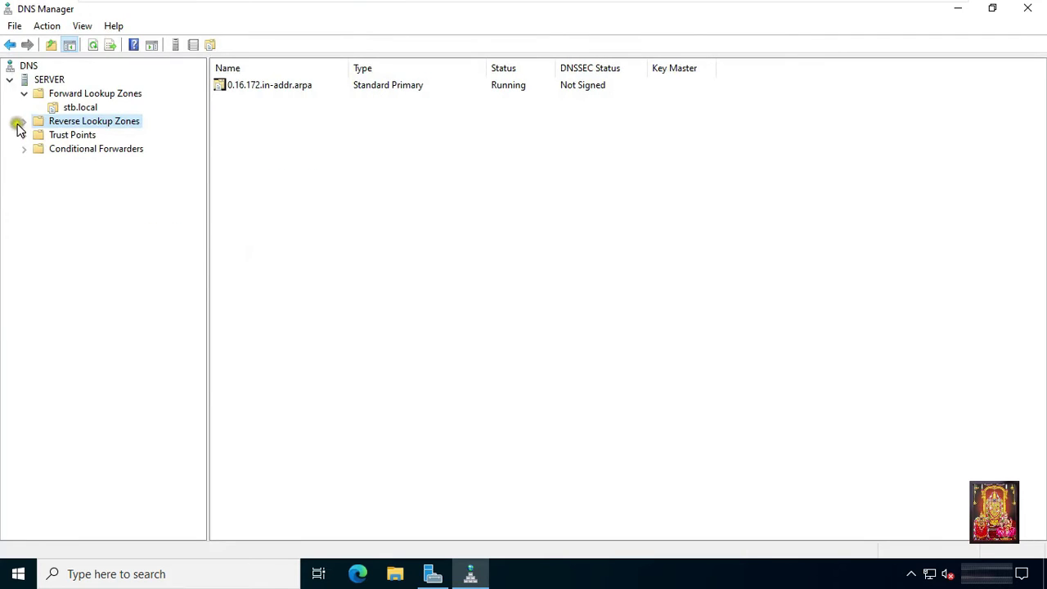
pyautogui.click(97, 137)
pyautogui.click(98, 137)
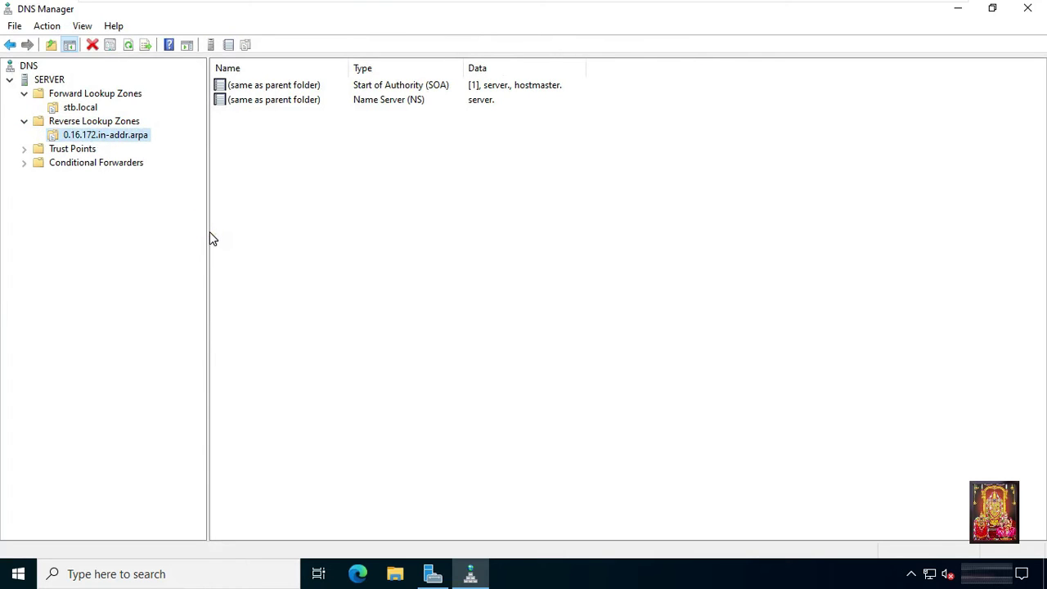
# Add a host record named server to the stb.local zone with IP address 172.16.0.1 and an associated pointer (PTR) record.
pyautogui.click(82, 107)
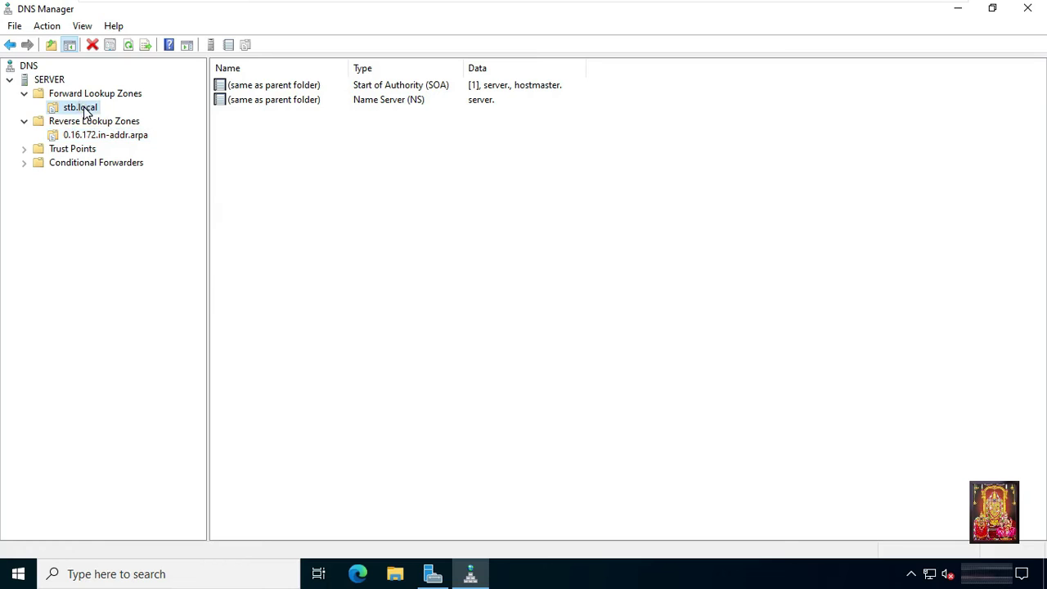
pyautogui.rightClick(94, 109)
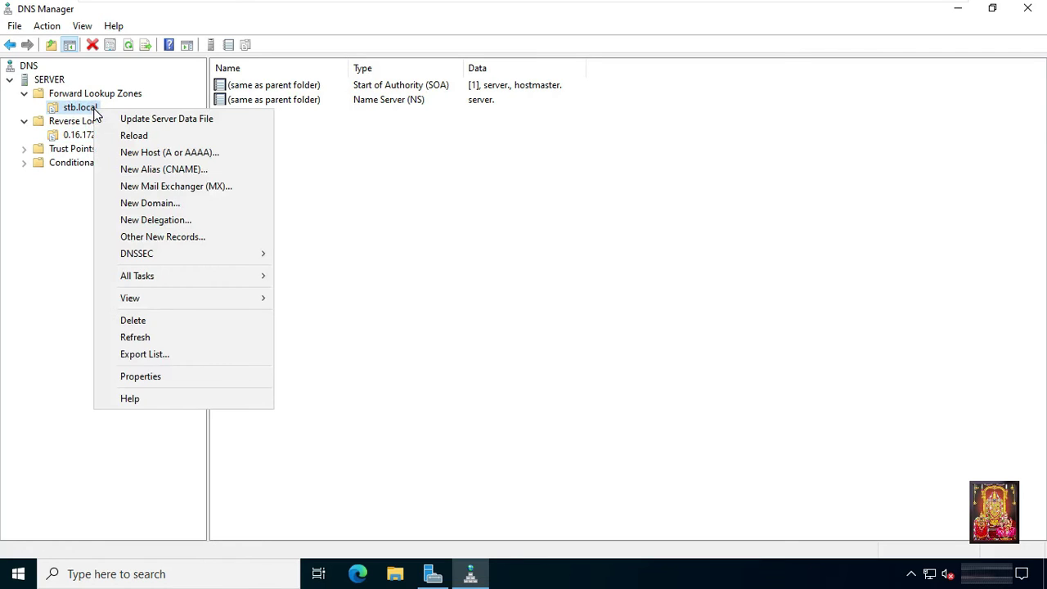
pyautogui.click(205, 153)
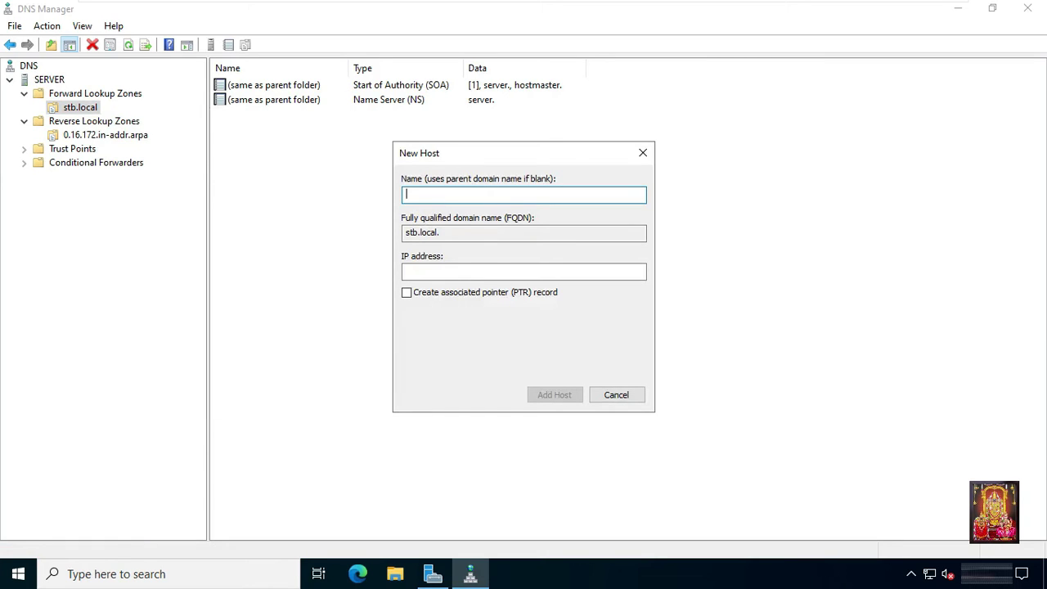
pyautogui.click(422, 195)
pyautogui.write('server')
pyautogui.click(421, 272)
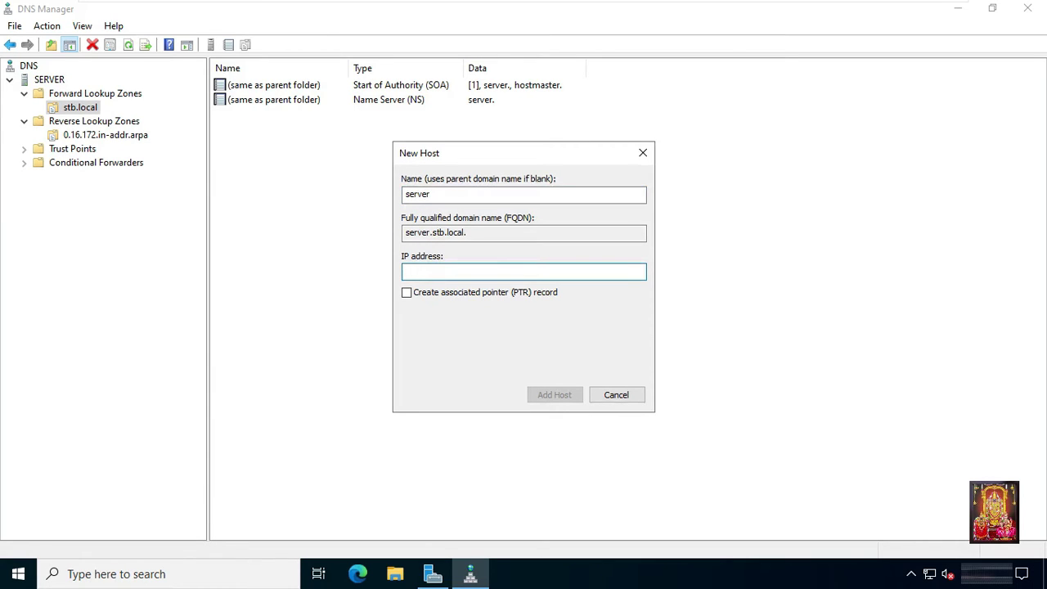
pyautogui.write('172.16.0.1')
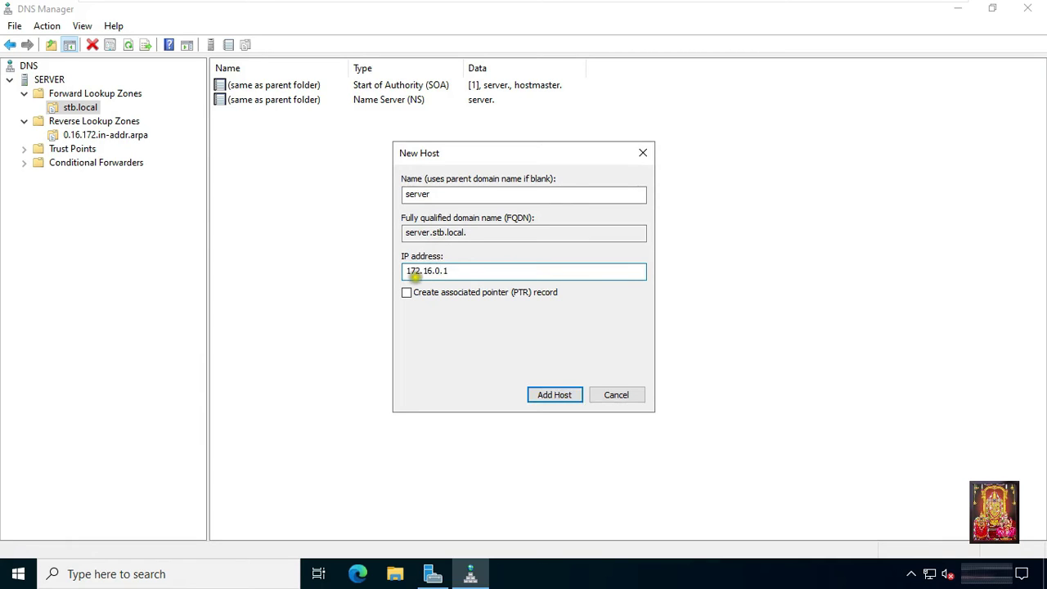
pyautogui.click(404, 296)
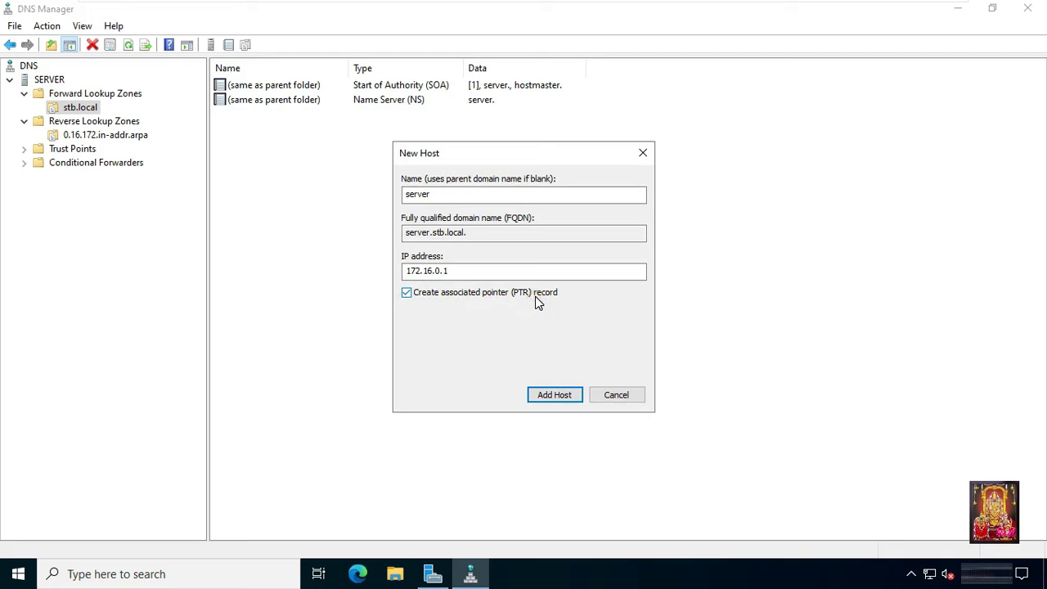
pyautogui.click(548, 394)
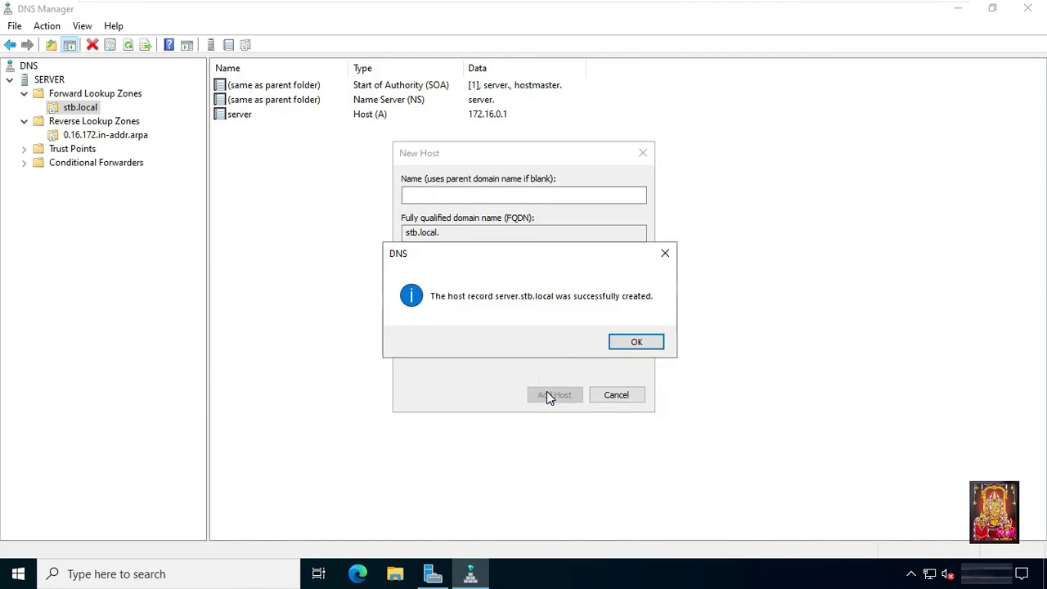
pyautogui.click(635, 342)
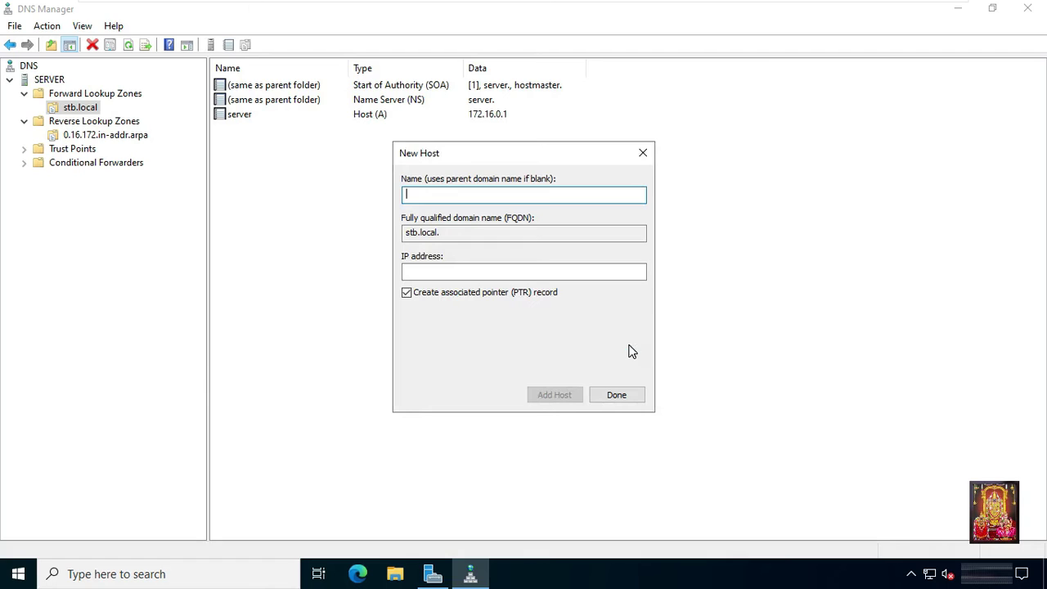
# Add a second stb.local host record named www with IP address 172.16.0.1 and an associated PTR record, then close the New Host dialog.
pyautogui.write('www')
pyautogui.click(419, 209)
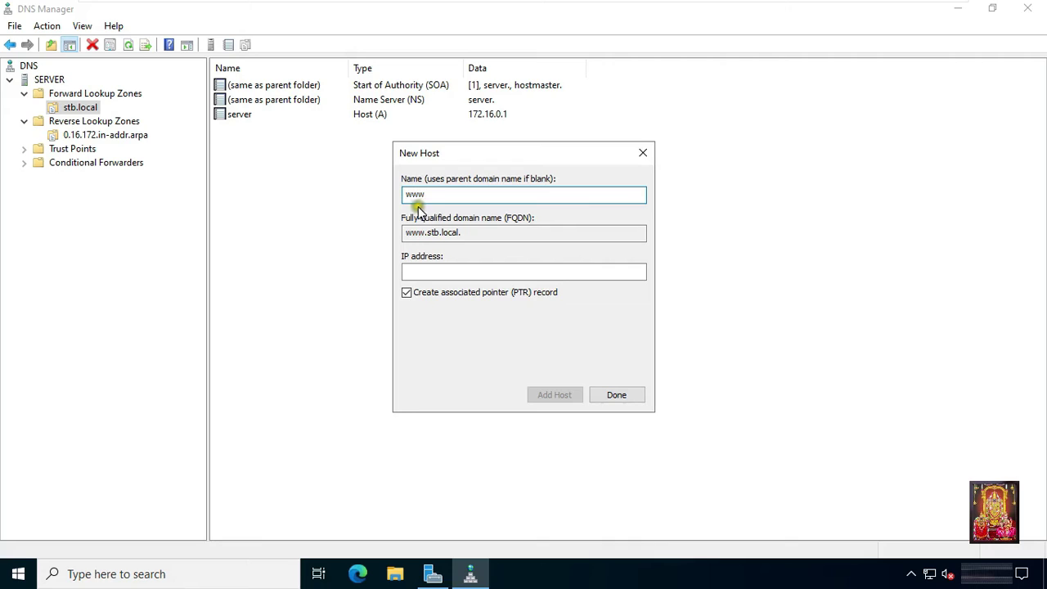
pyautogui.click(422, 271)
pyautogui.write('1')
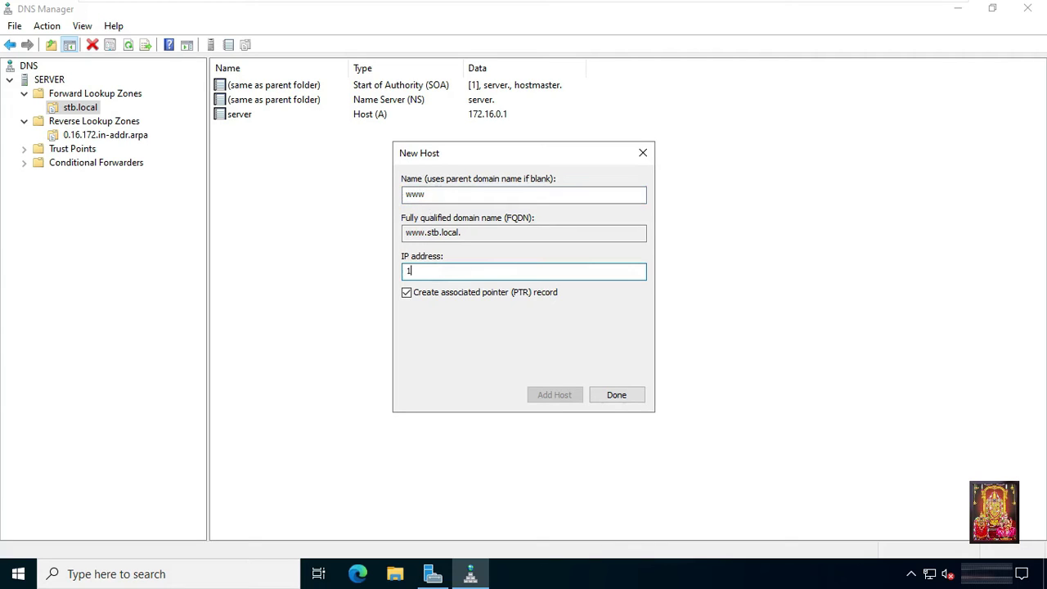
pyautogui.write('72.16.0.1')
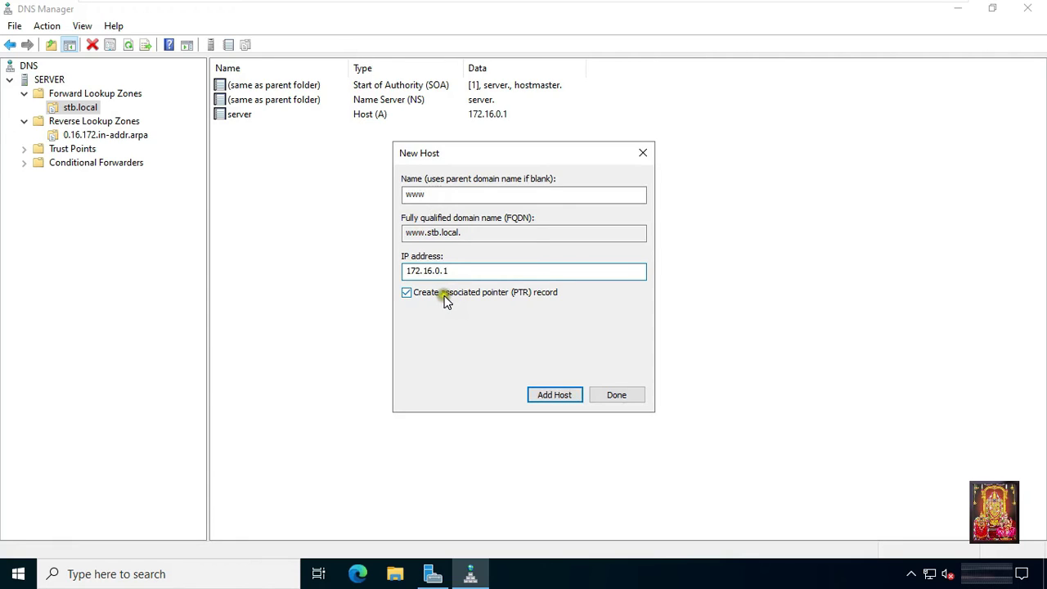
pyautogui.click(537, 392)
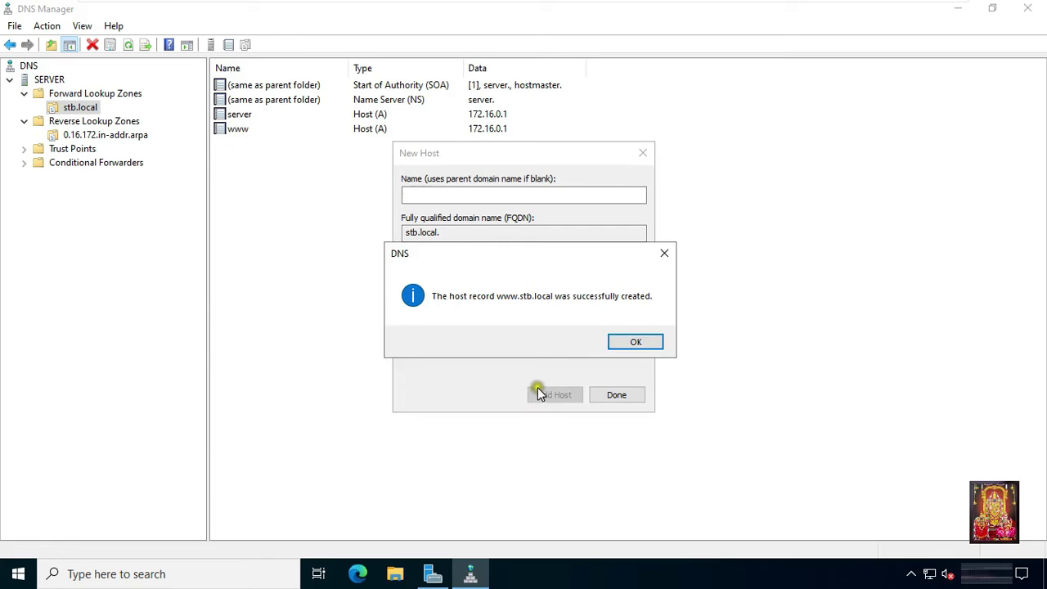
pyautogui.click(643, 344)
pyautogui.click(627, 397)
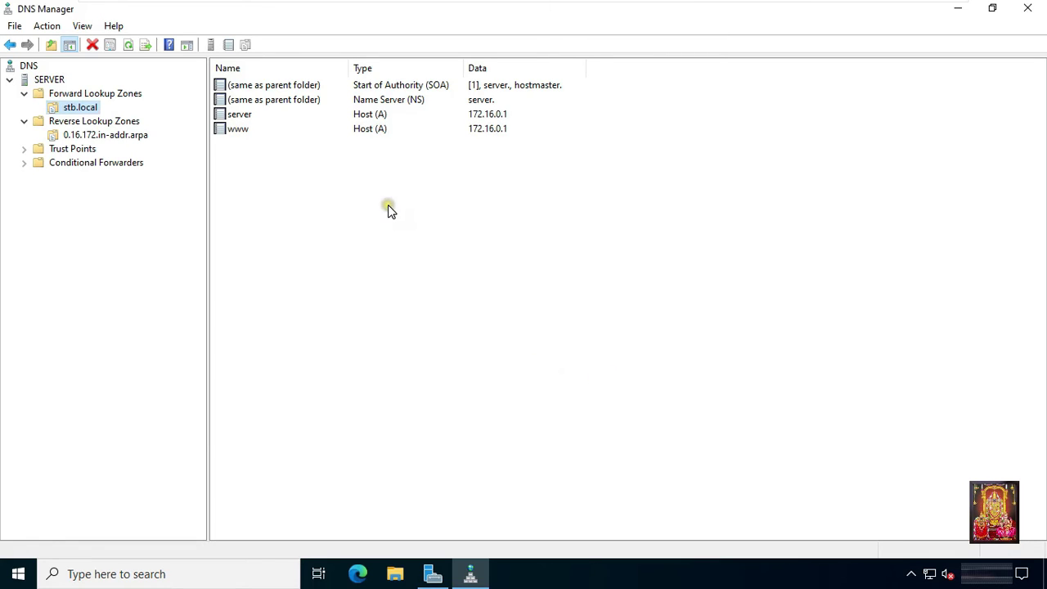
pyautogui.click(239, 131)
# Update the server data file of the 0.16.172.in-addr.arpa zone, refresh its record list, and check the pointer records.
pyautogui.click(141, 139)
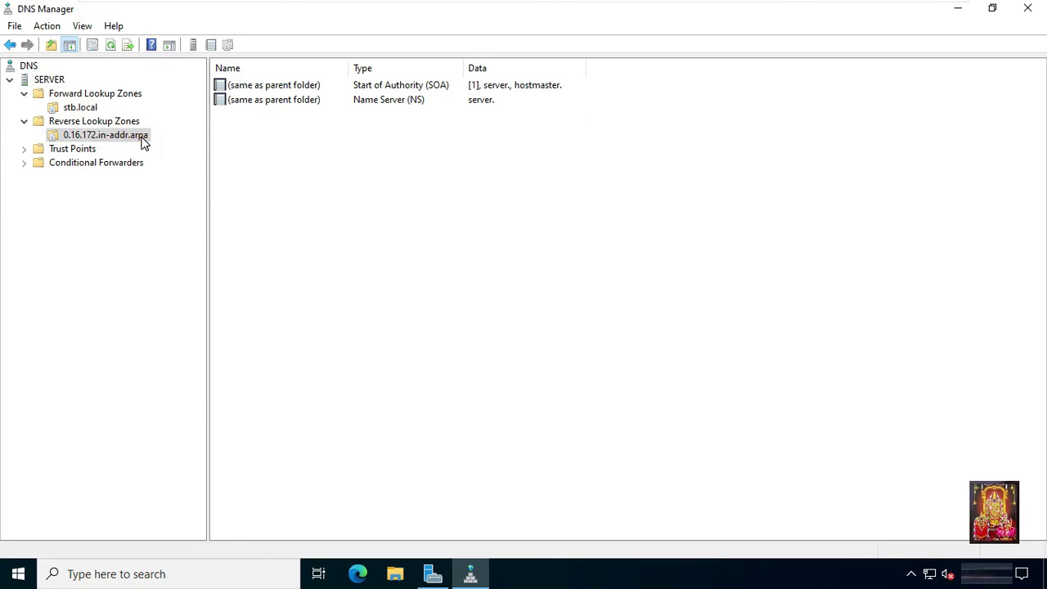
pyautogui.rightClick(142, 142)
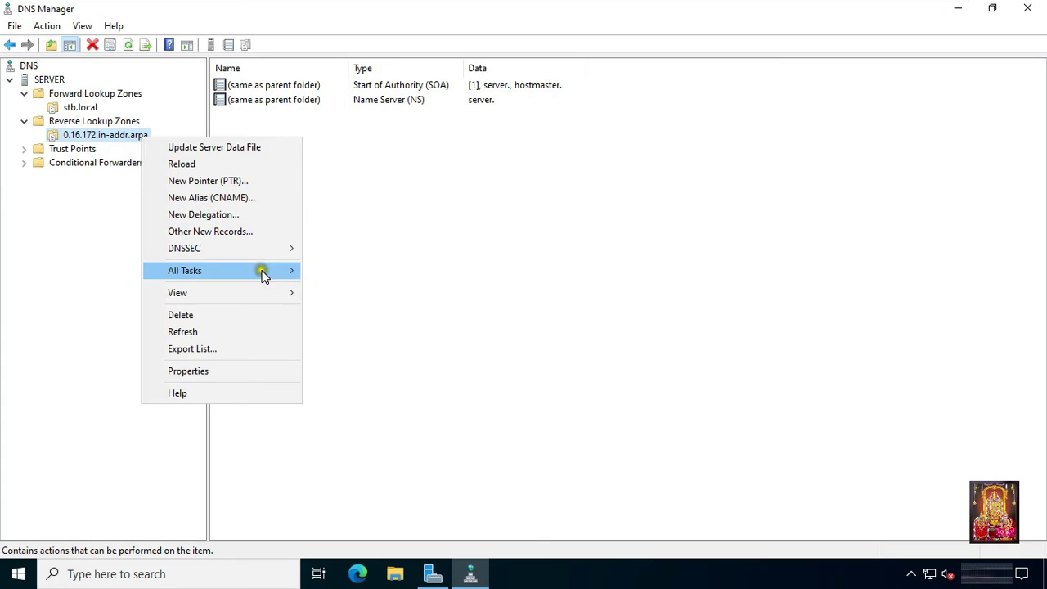
pyautogui.moveTo(264, 279)
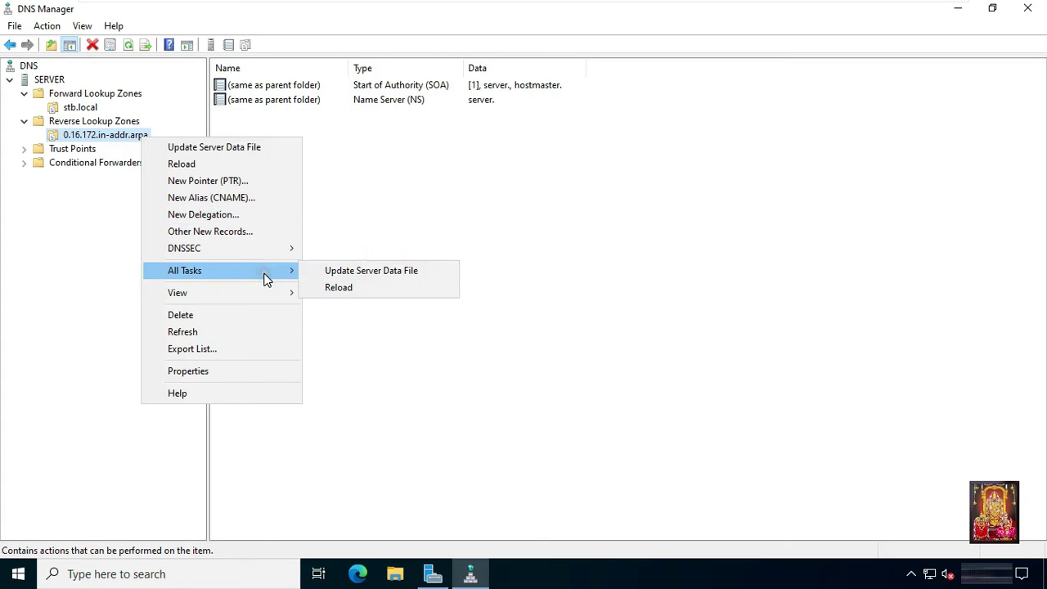
pyautogui.click(391, 272)
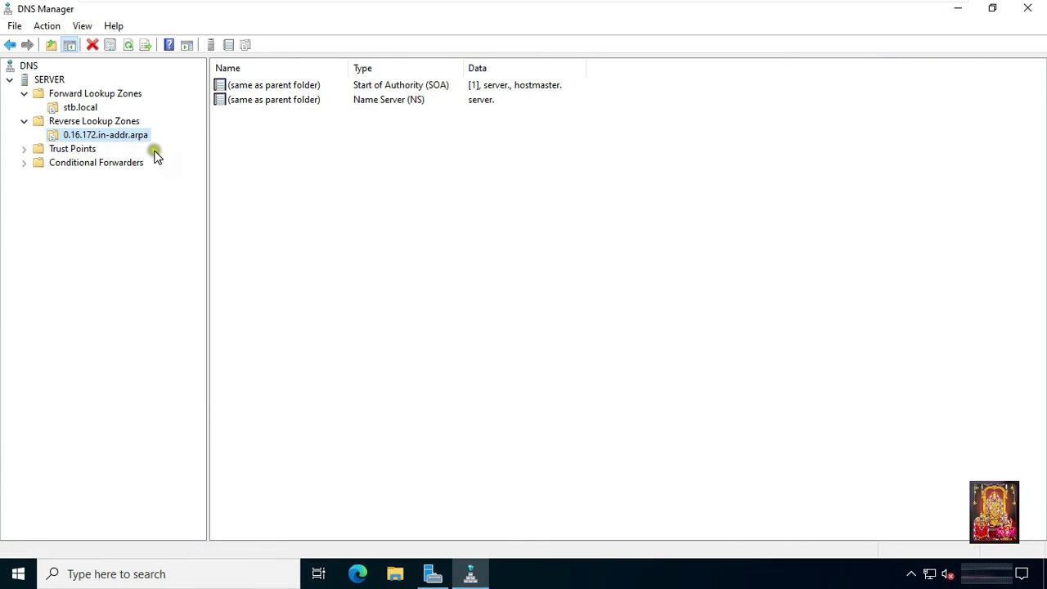
pyautogui.rightClick(295, 164)
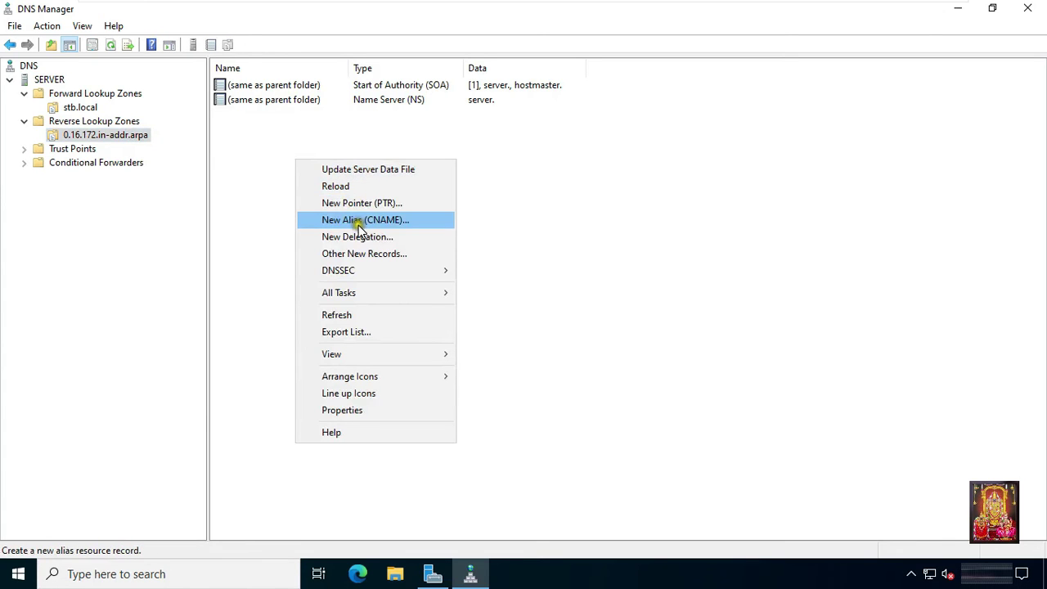
pyautogui.click(351, 313)
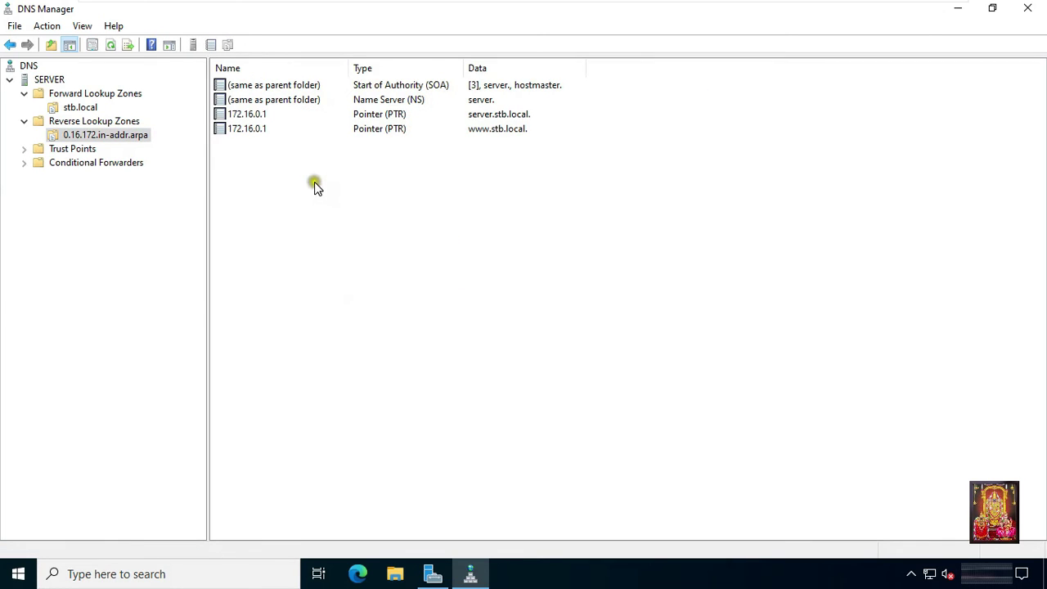
pyautogui.click(382, 115)
pyautogui.click(368, 129)
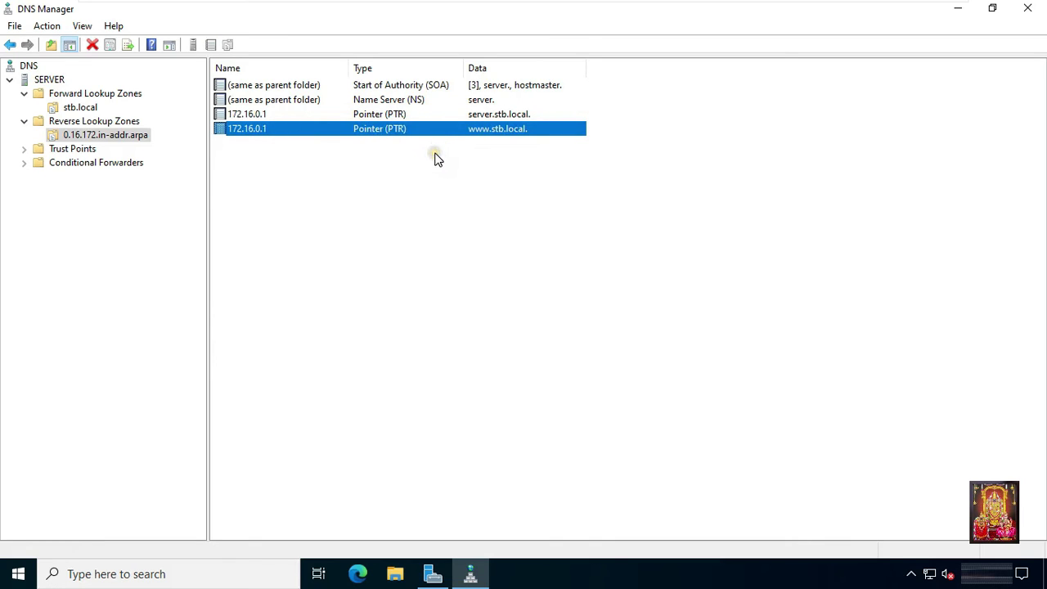
pyautogui.rightClick(18, 574)
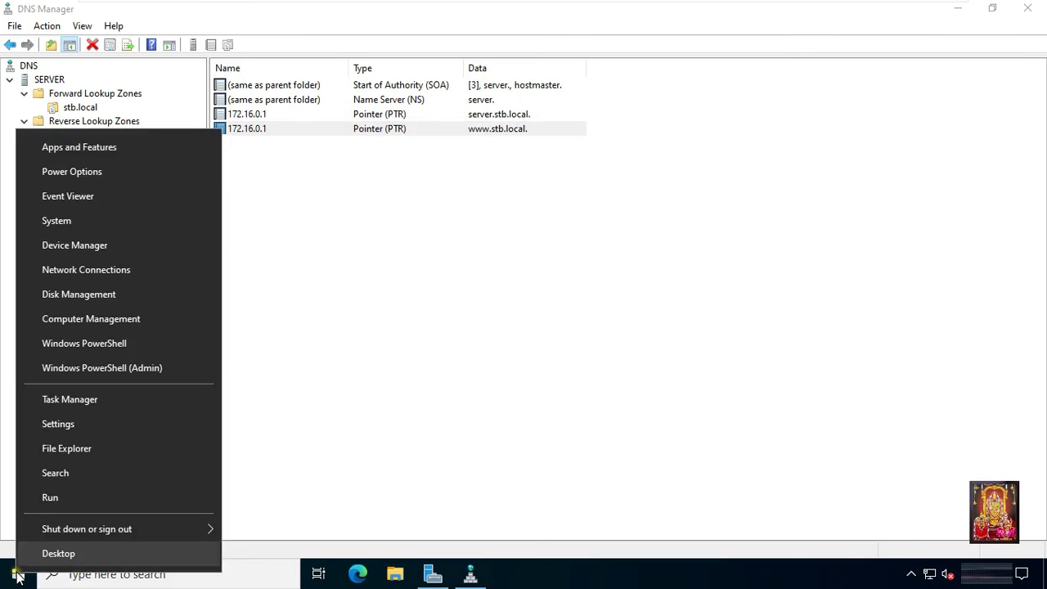
pyautogui.click(49, 495)
pyautogui.write('cmd')
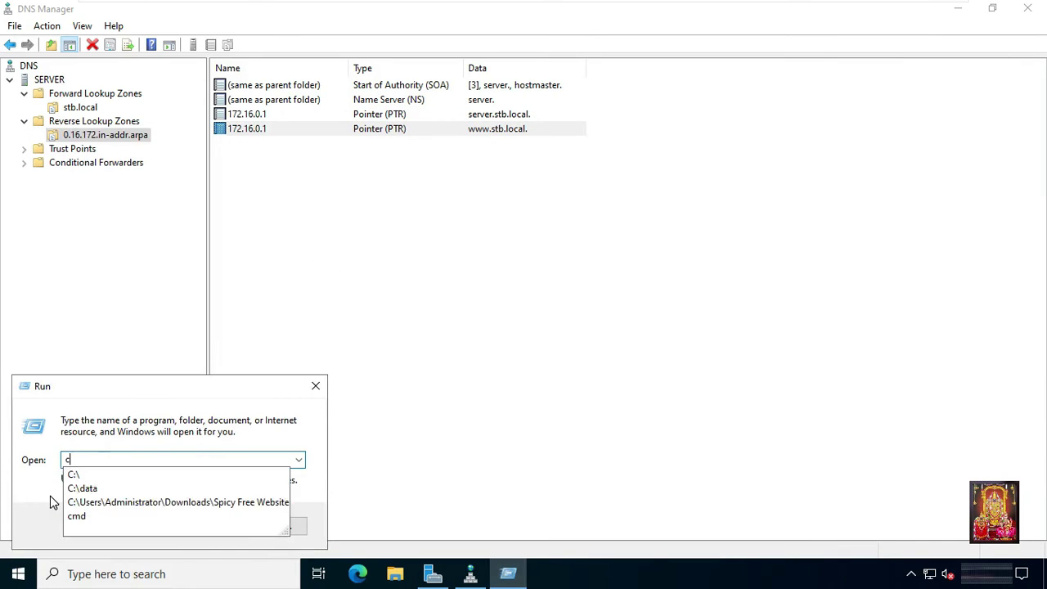
pyautogui.press('Return')
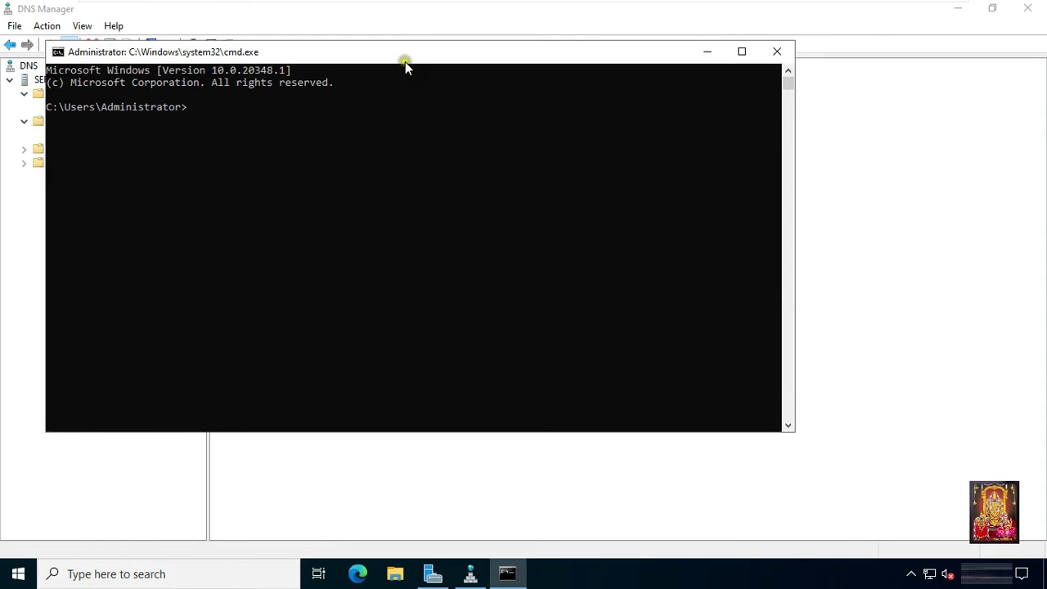
pyautogui.moveTo(404, 61); pyautogui.dragTo(555, 144)
pyautogui.write('ping www.stb')
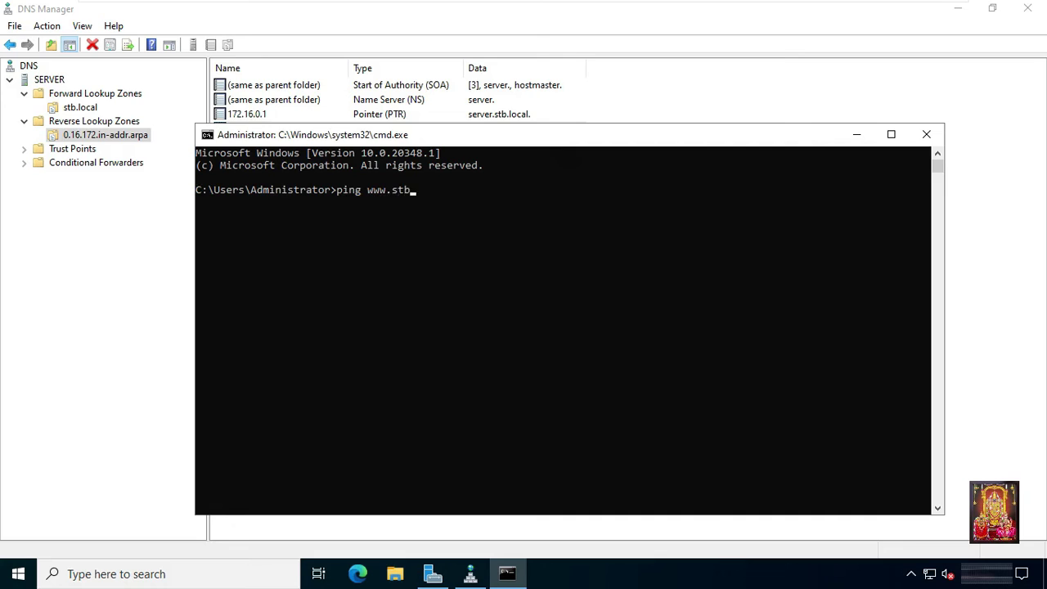
pyautogui.write('.local')
pyautogui.press('Return')
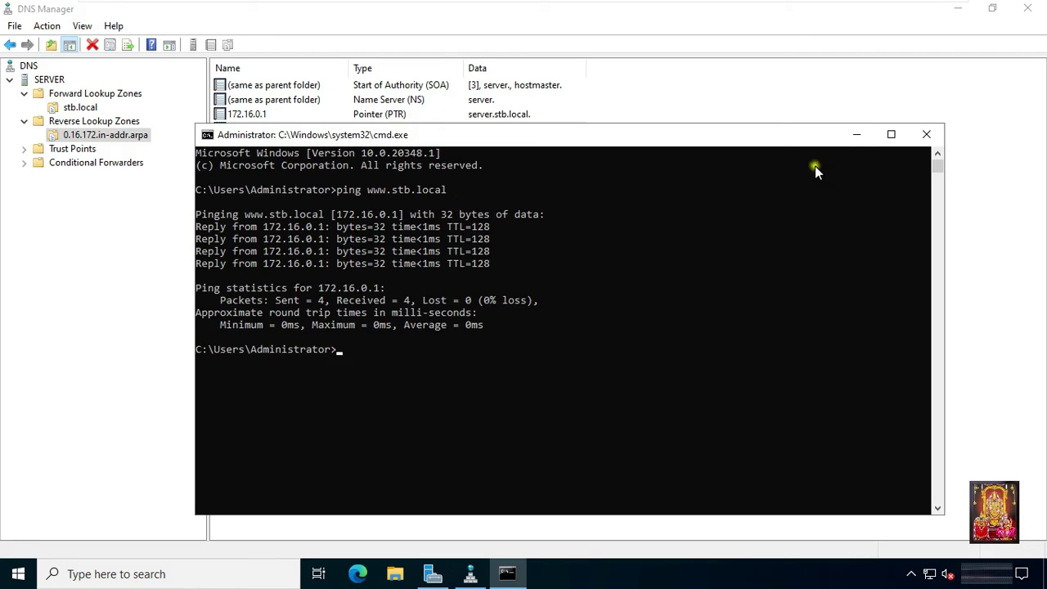
pyautogui.click(926, 135)
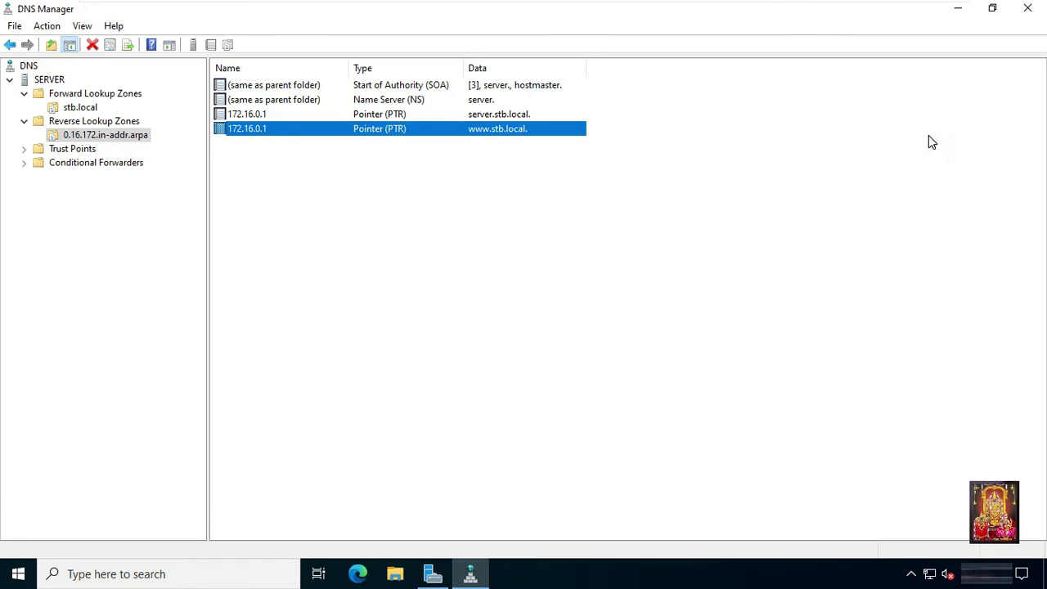
pyautogui.click(1025, 15)
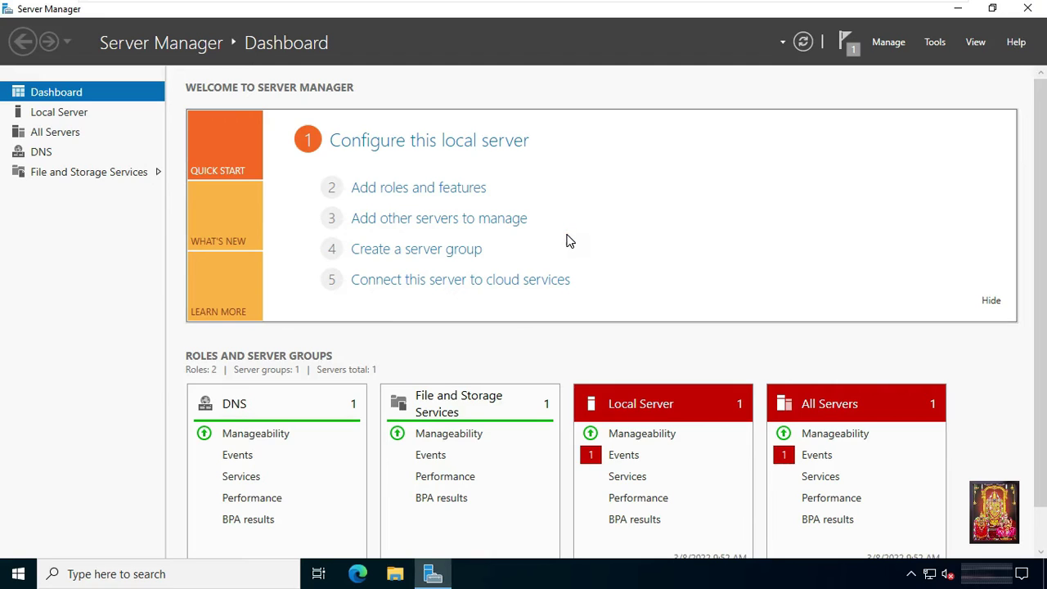
# Start adding a role with a role-based installation on server, selecting Web Server (IIS) with its management tools.
pyautogui.click(395, 191)
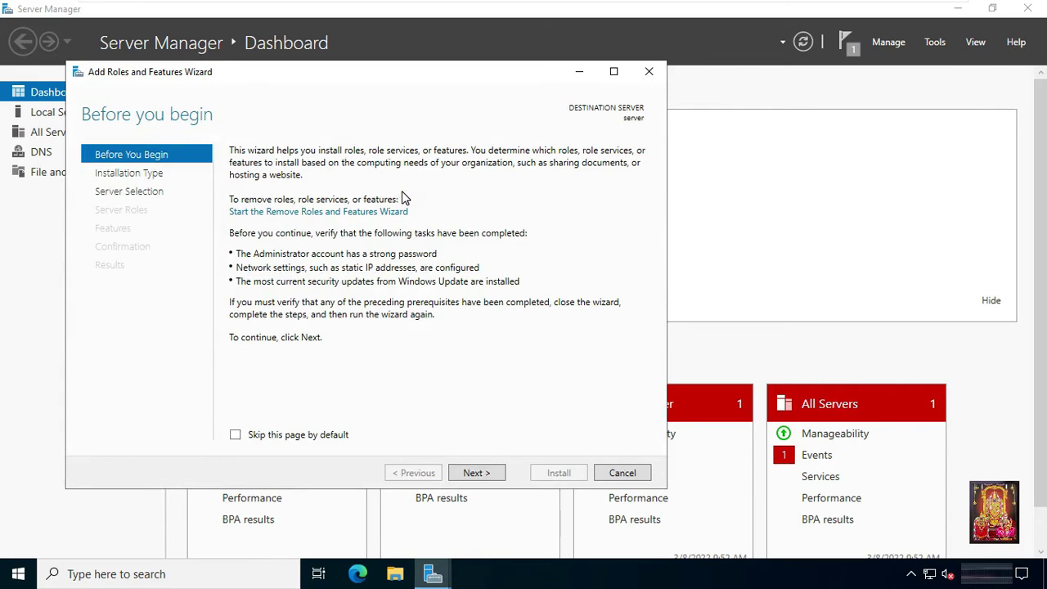
pyautogui.click(481, 472)
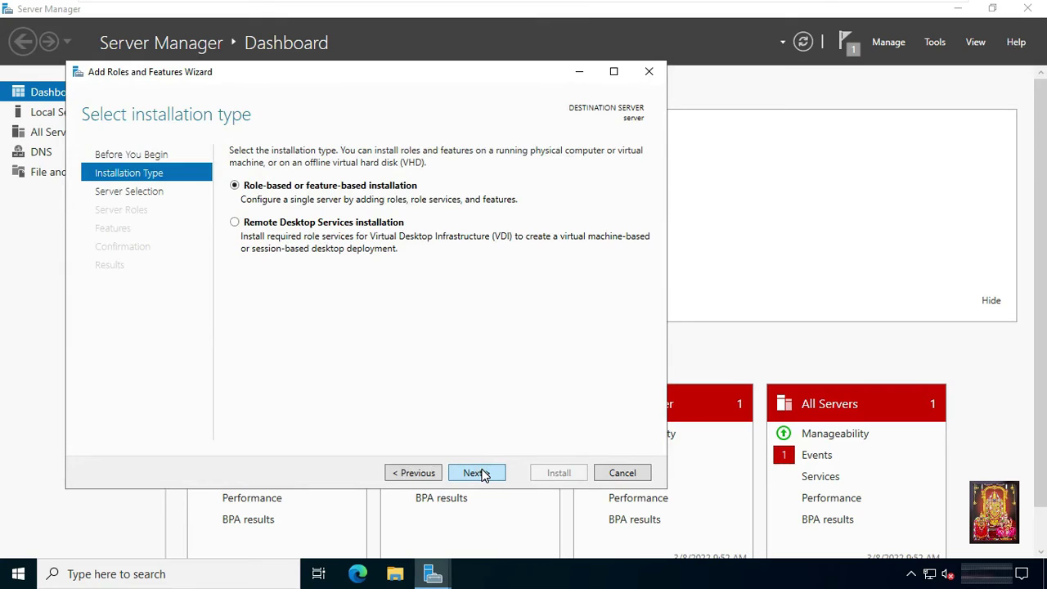
pyautogui.click(481, 473)
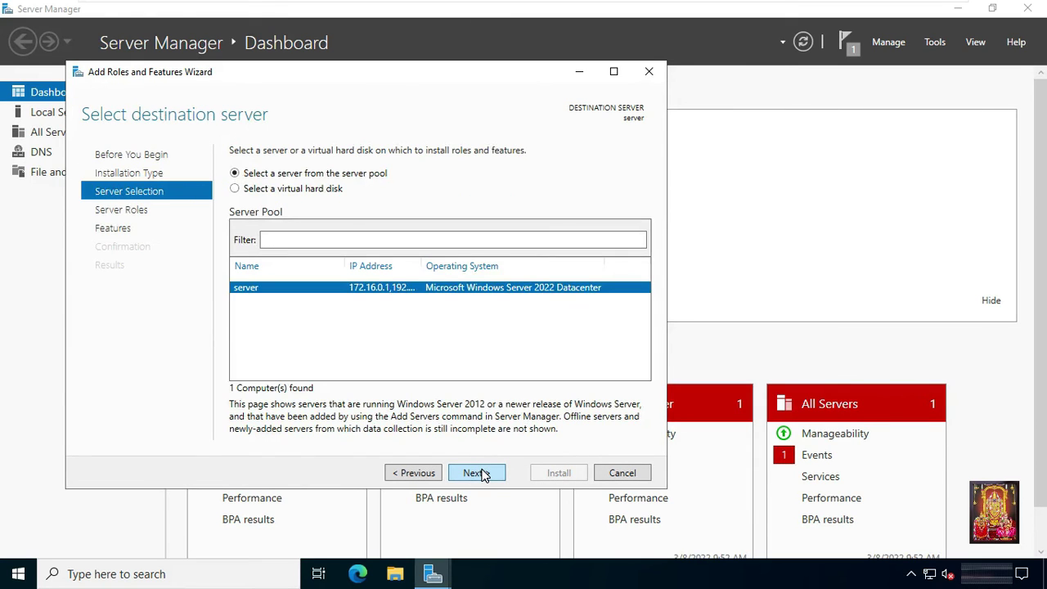
pyautogui.click(482, 473)
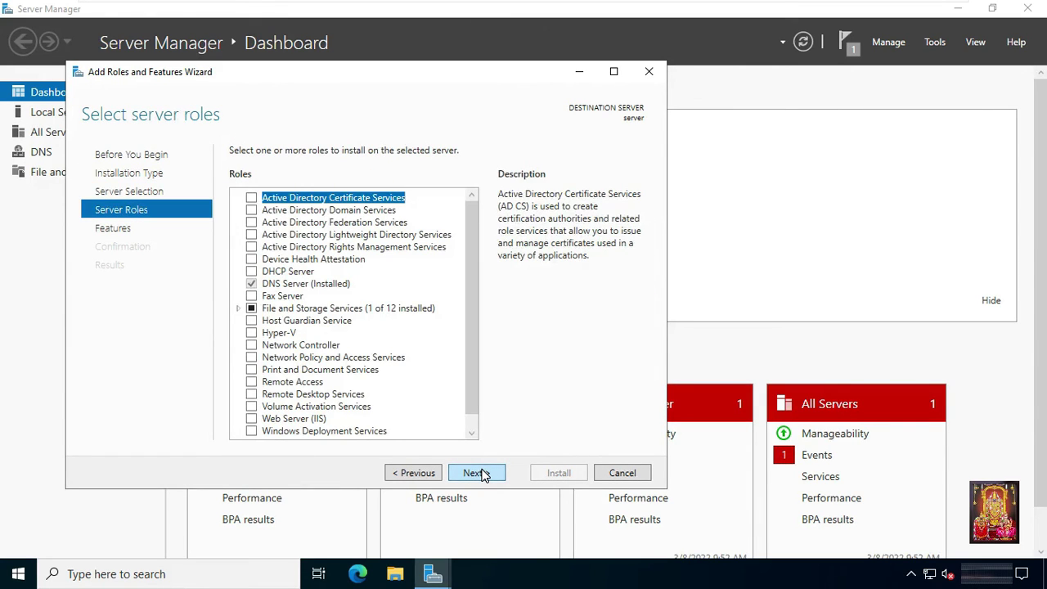
pyautogui.click(291, 419)
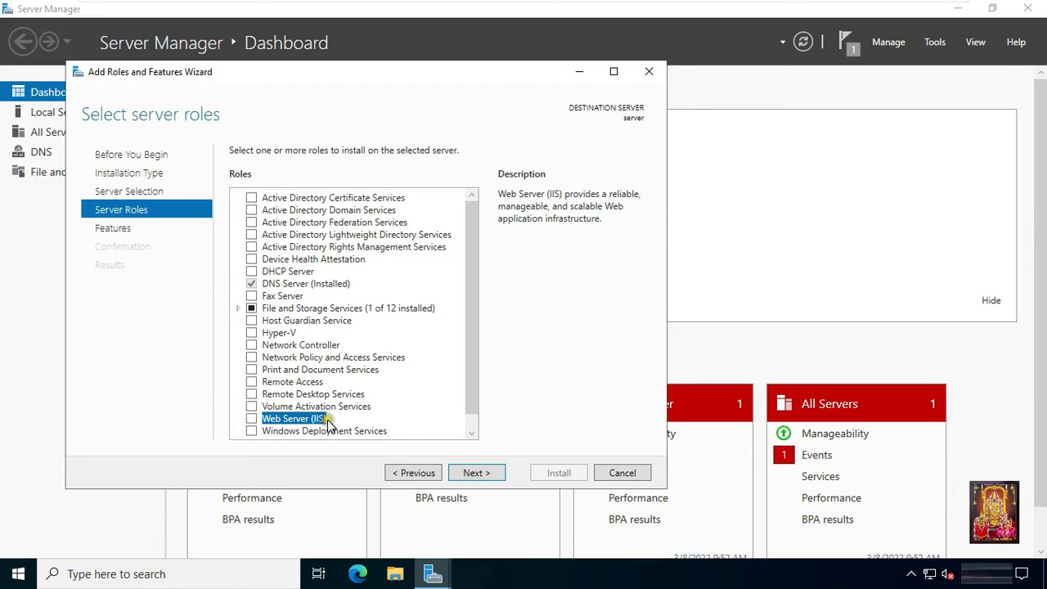
pyautogui.click(250, 418)
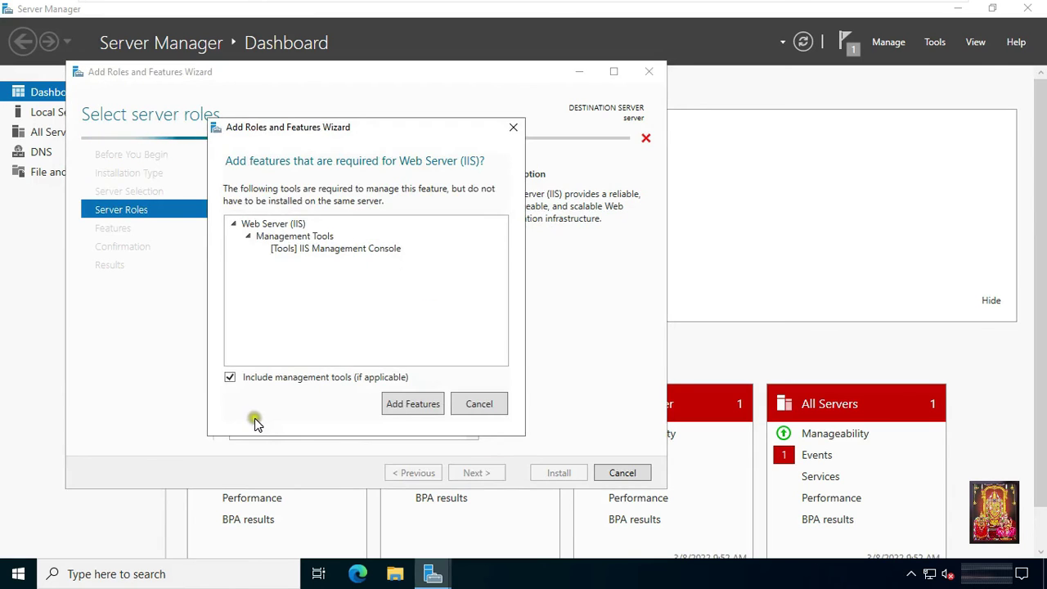
pyautogui.click(411, 404)
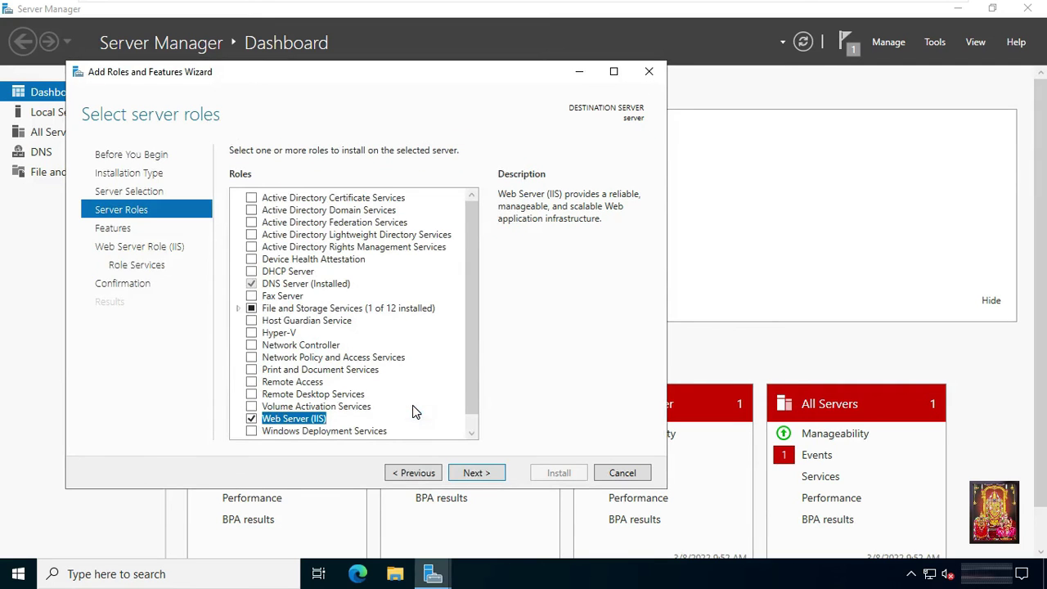
# Install the Web Server (IIS) role with default features and role services, allowing automatic restart, and close the wizard.
pyautogui.click(487, 477)
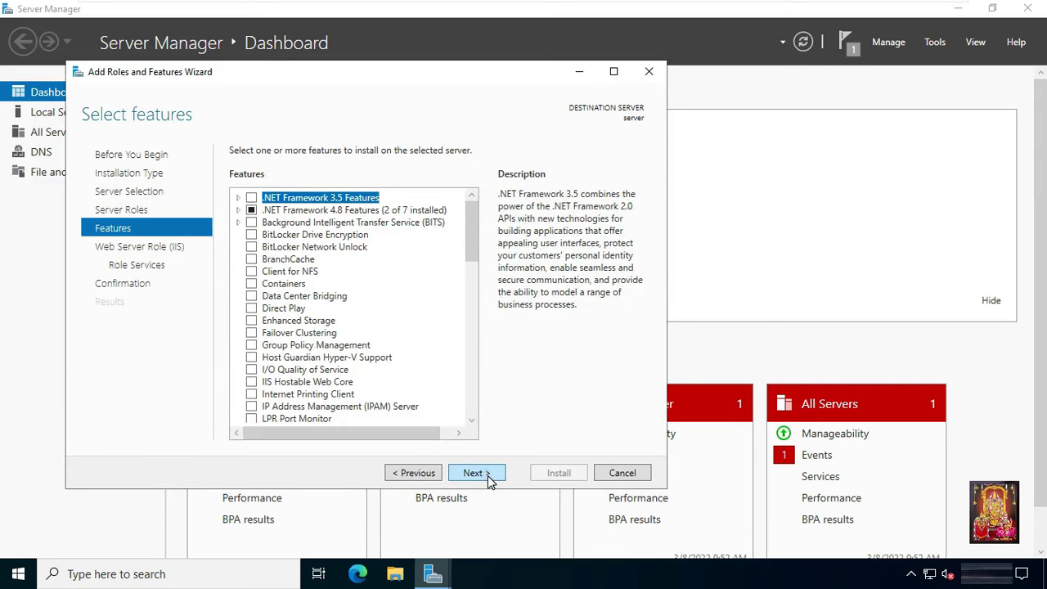
pyautogui.click(489, 481)
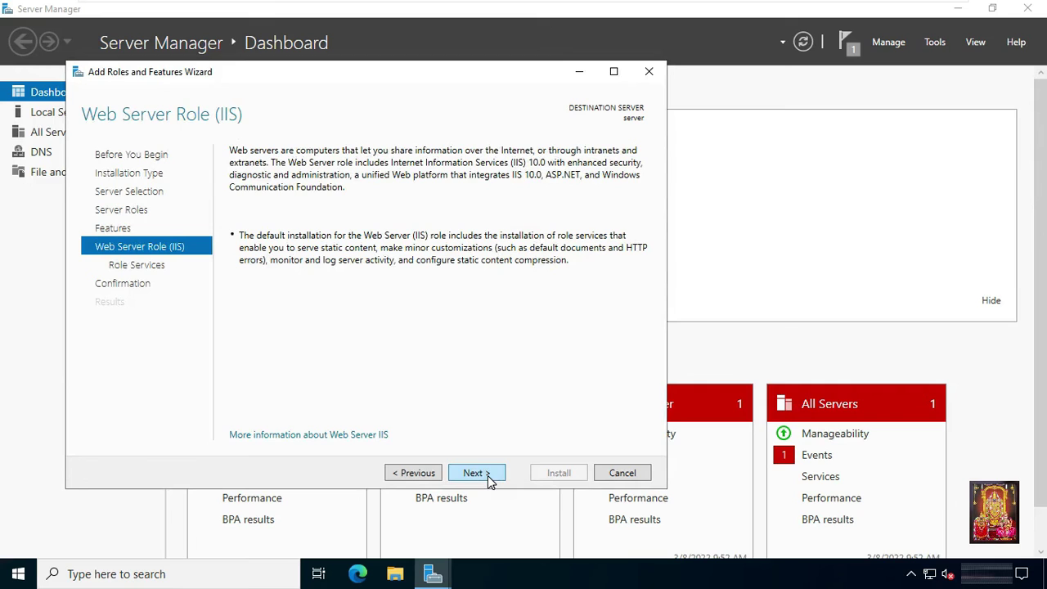
pyautogui.click(489, 481)
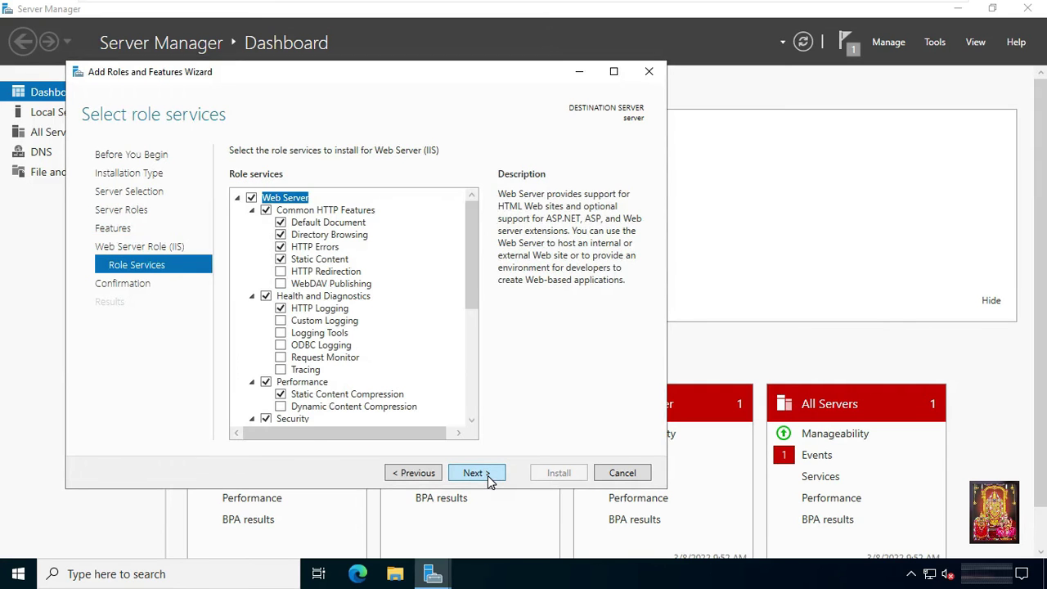
pyautogui.click(489, 481)
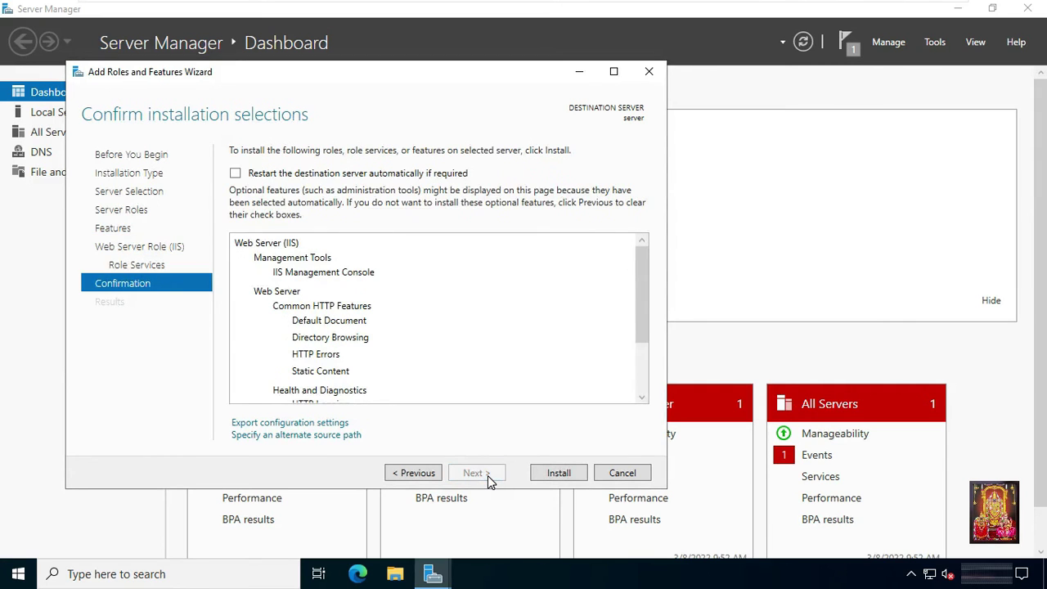
pyautogui.click(235, 173)
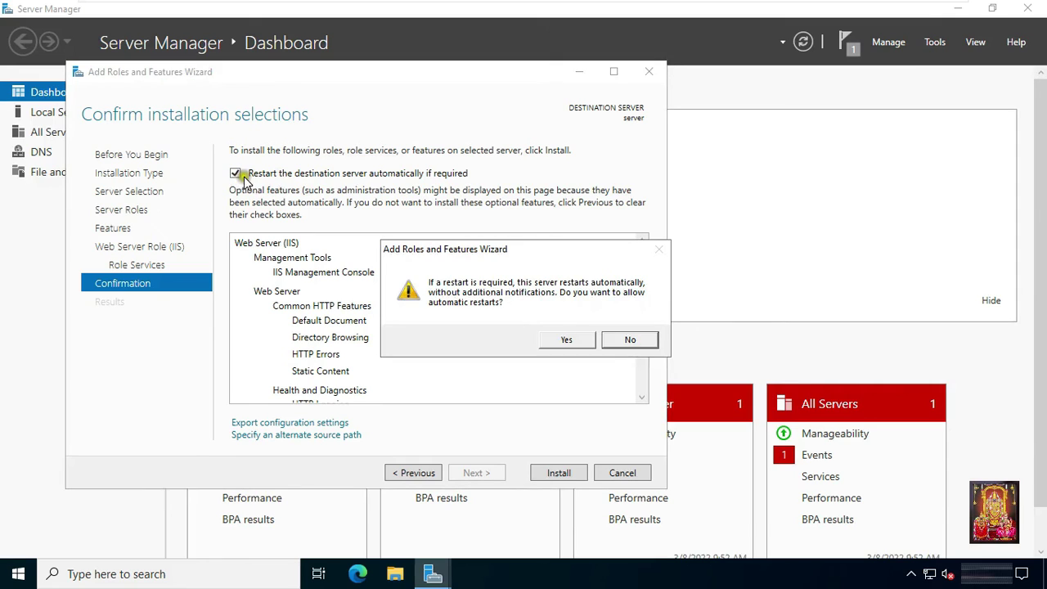
pyautogui.click(567, 339)
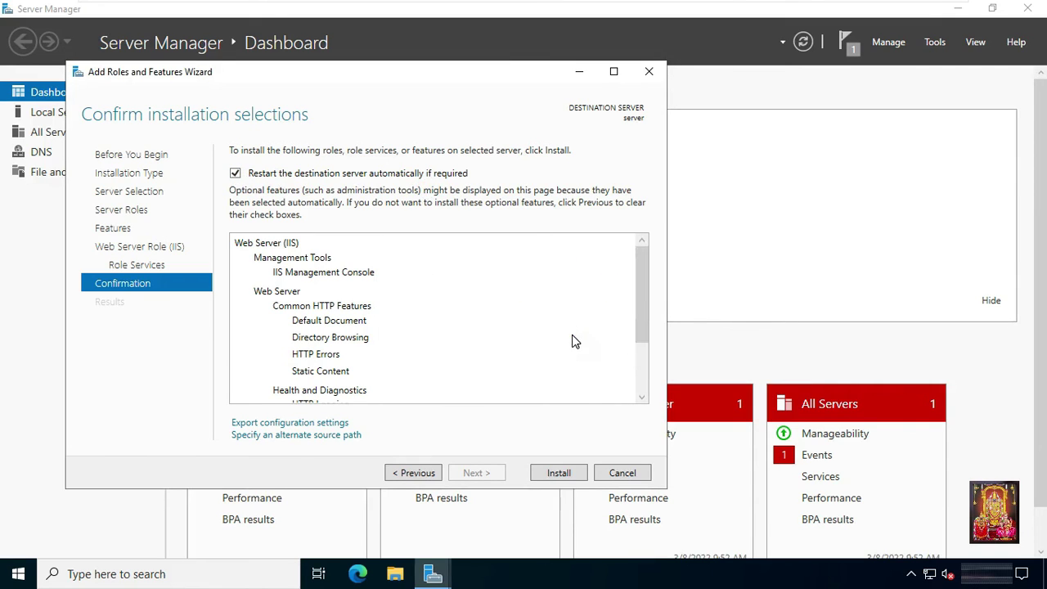
pyautogui.click(567, 474)
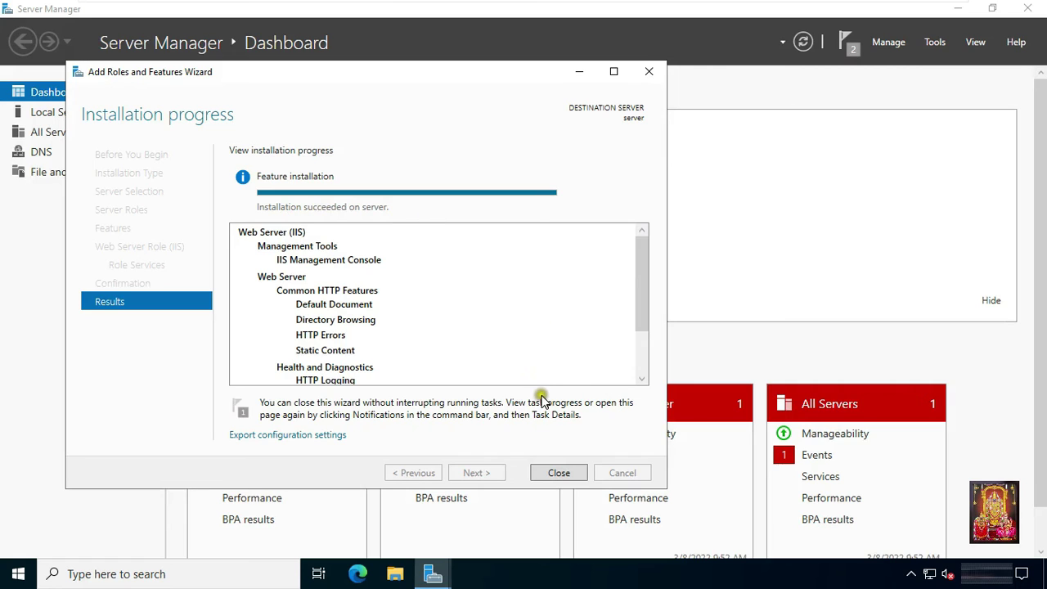
pyautogui.click(559, 474)
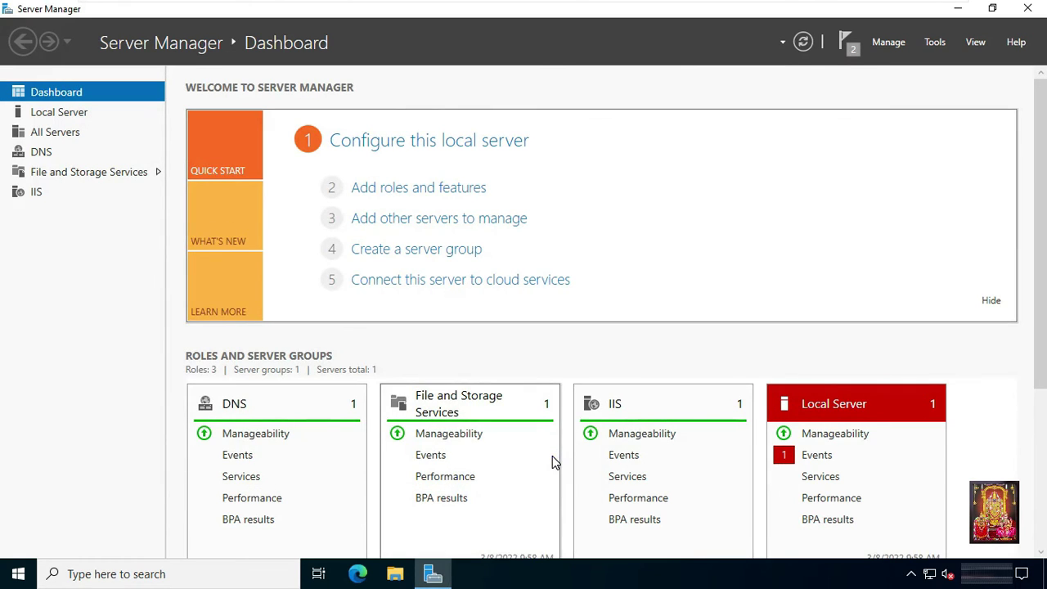
# Open Internet Information Services (IIS) Manager maximized, widen the connections tree, and display the Sites list under SERVER.
pyautogui.click(934, 43)
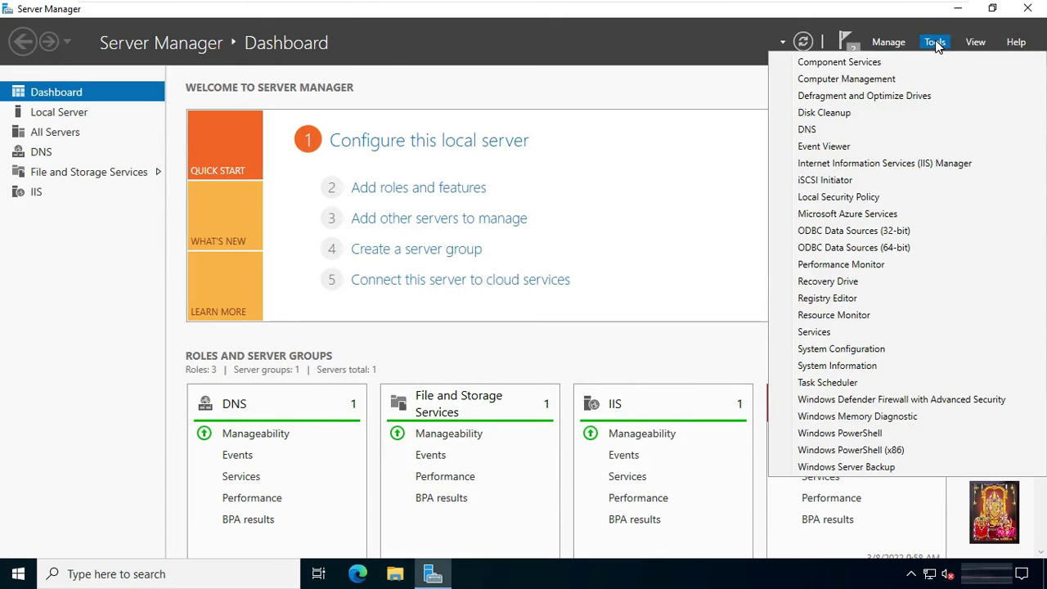
pyautogui.click(877, 164)
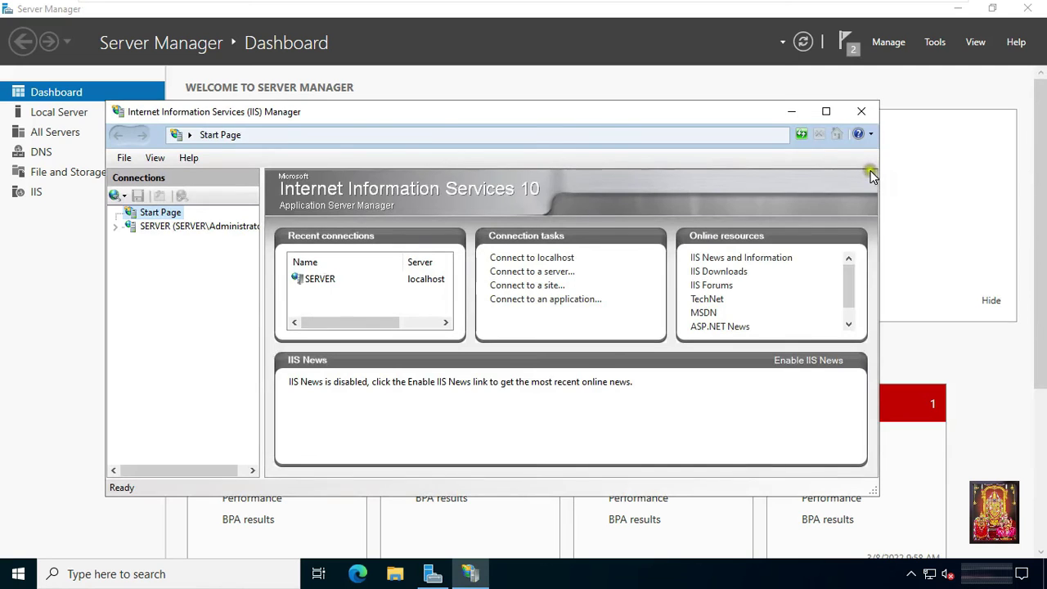
pyautogui.click(827, 112)
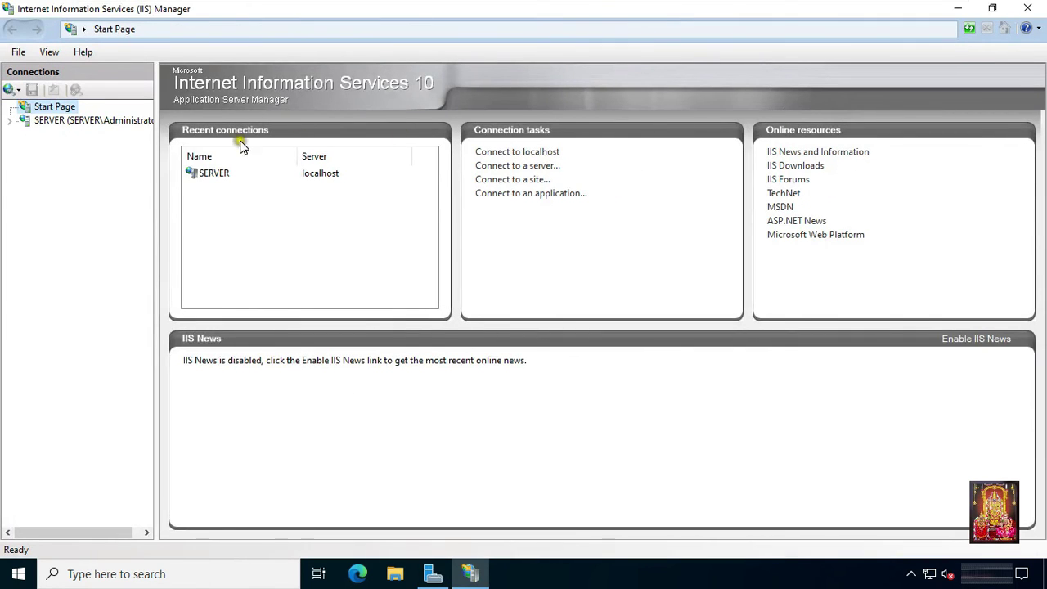
pyautogui.moveTo(154, 161); pyautogui.dragTo(219, 162)
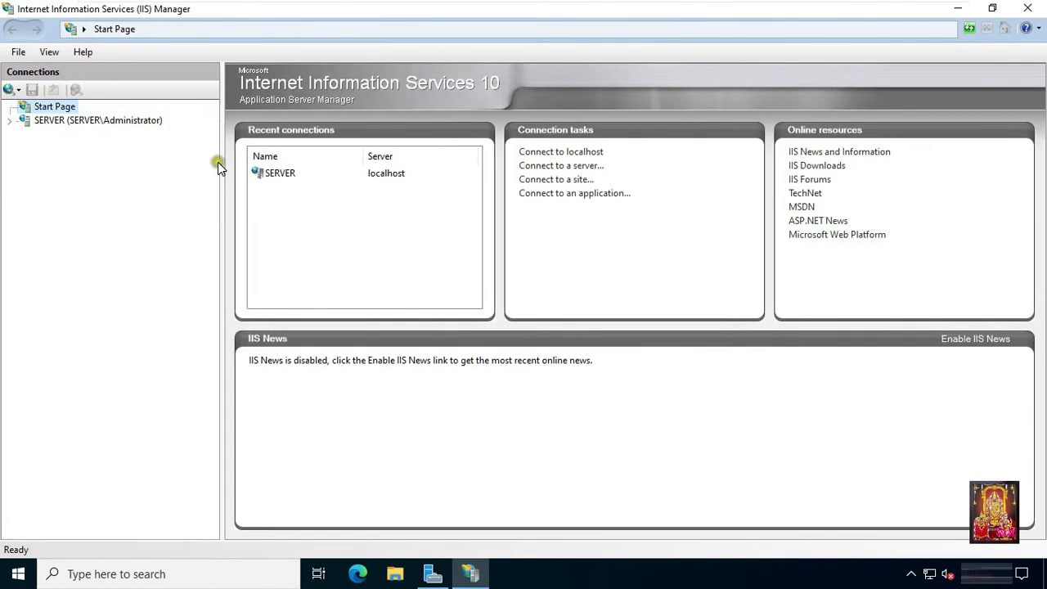
pyautogui.click(15, 121)
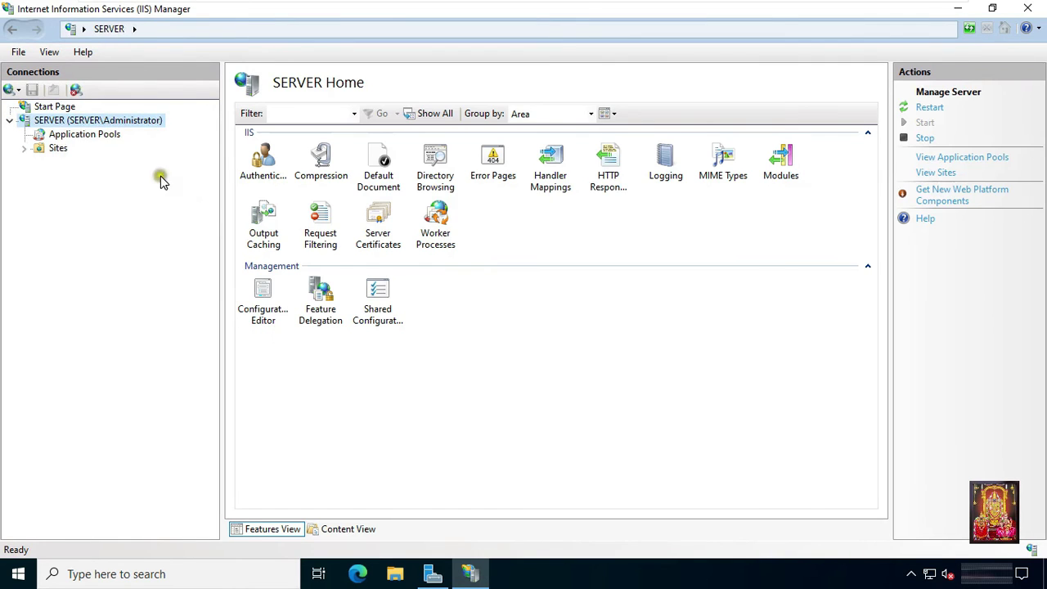
pyautogui.click(57, 147)
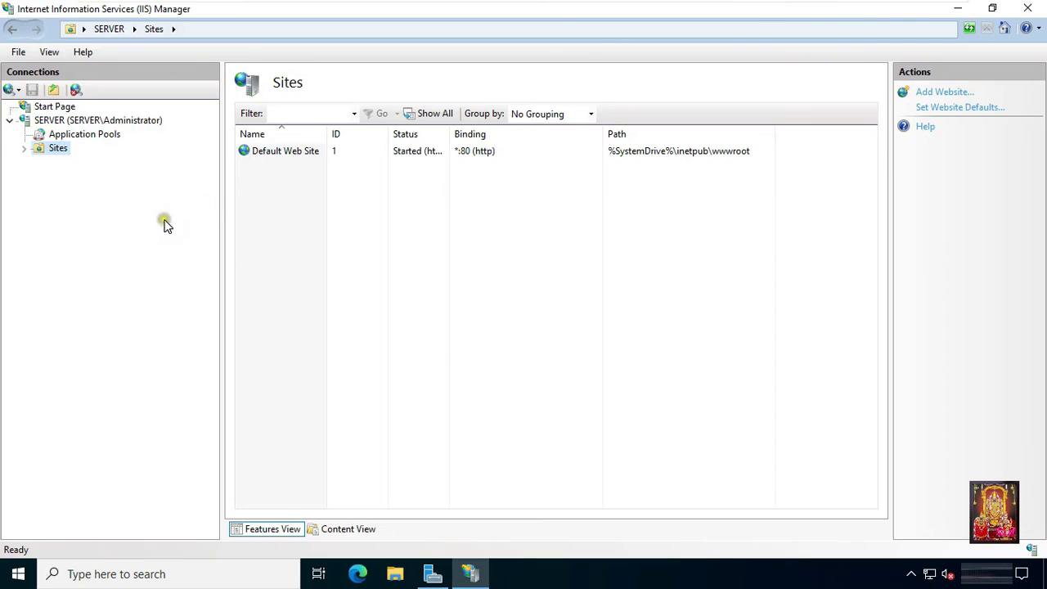
# Start adding a new website with the site name Spicy, keeping the Spicy application pool.
pyautogui.rightClick(63, 156)
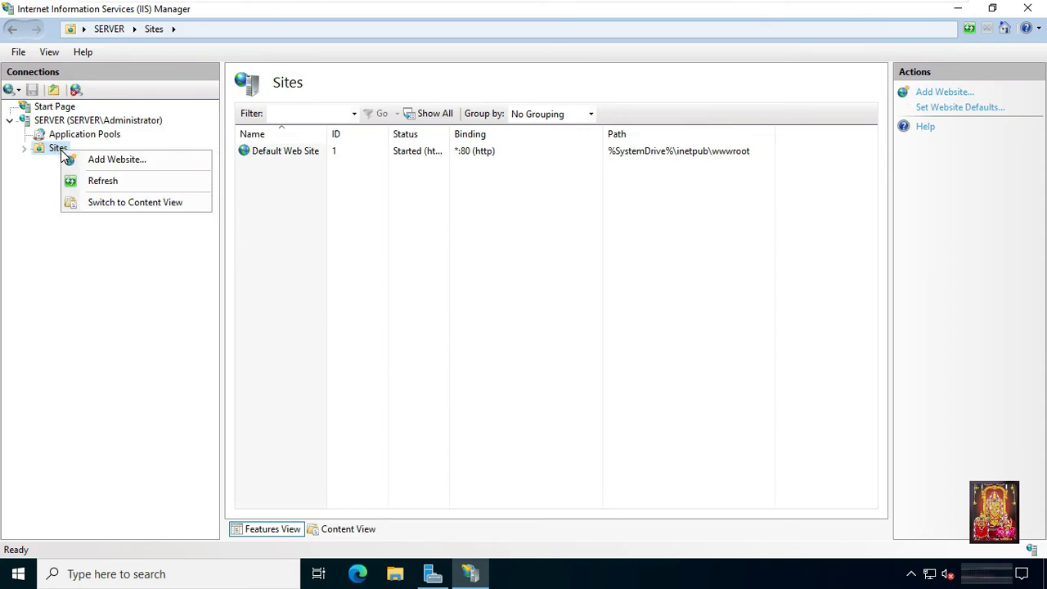
pyautogui.click(112, 159)
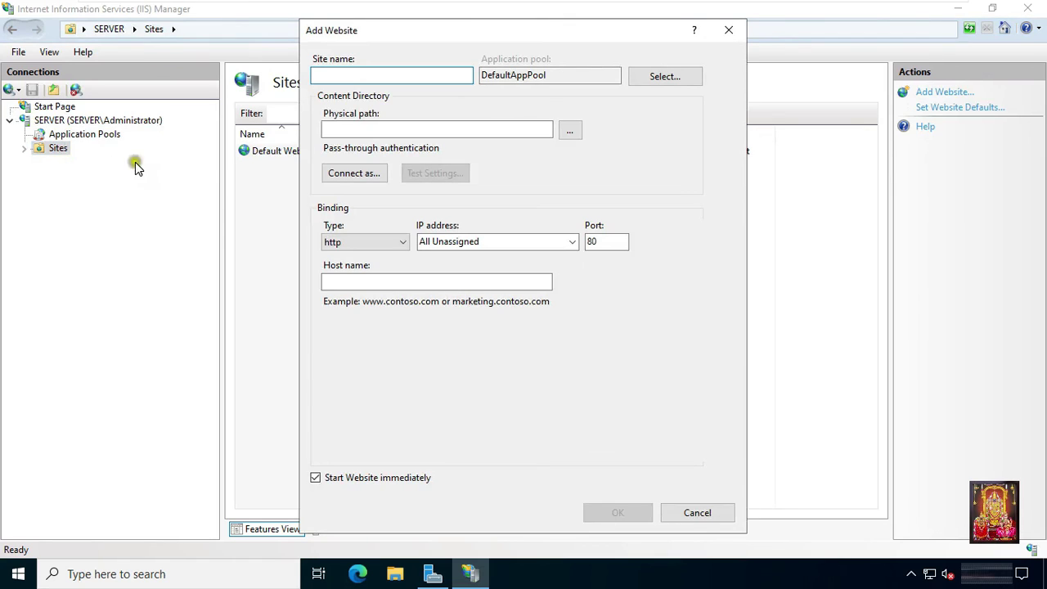
pyautogui.click(421, 75)
pyautogui.write('Spicy')
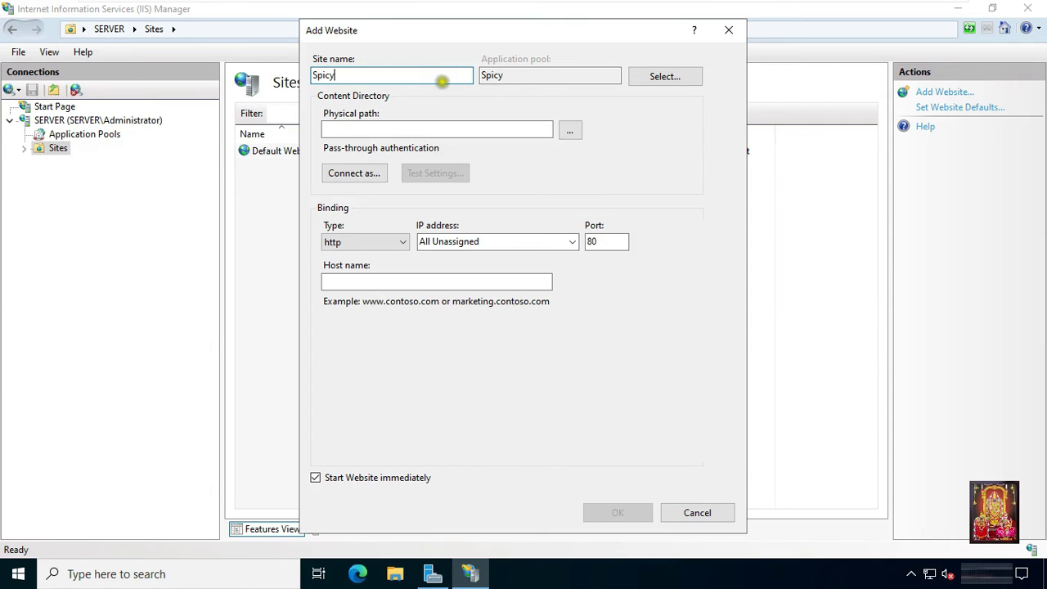
pyautogui.click(666, 81)
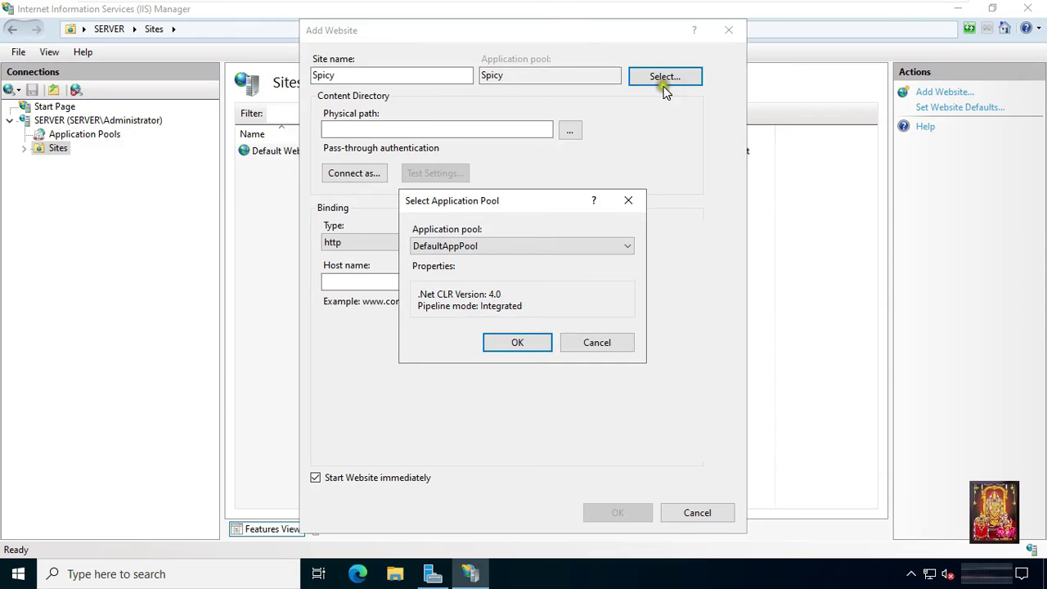
pyautogui.click(635, 201)
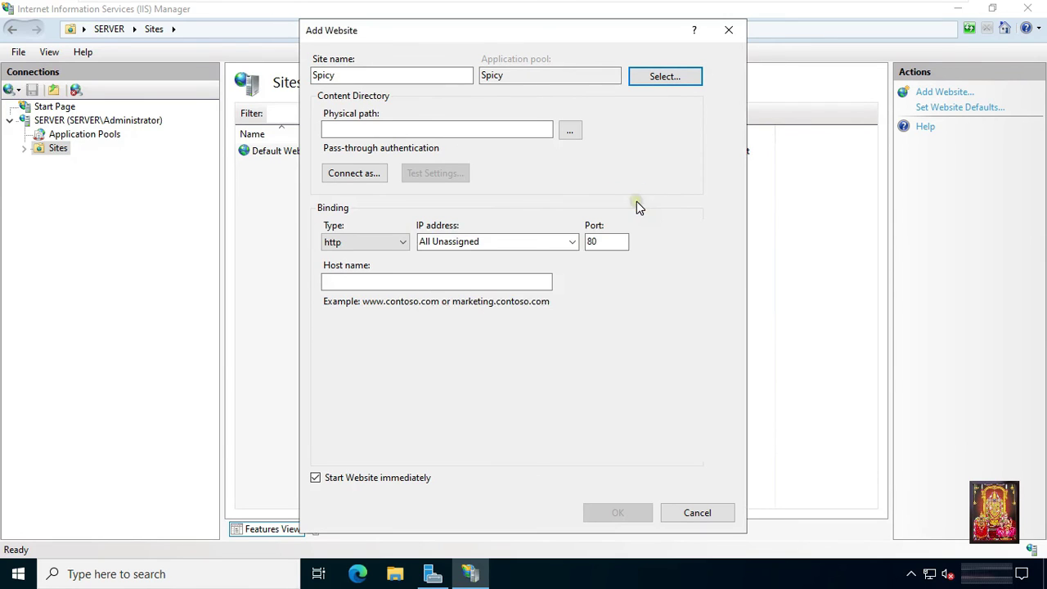
# Set the new website's physical path to the Website folder on Local Disk (C:).
pyautogui.click(570, 132)
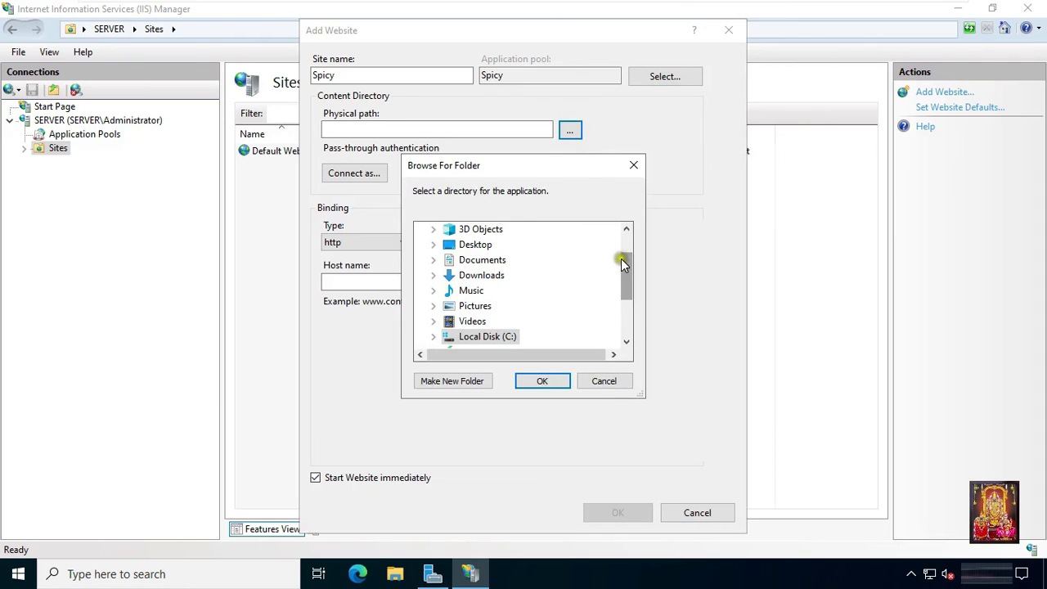
pyautogui.click(433, 336)
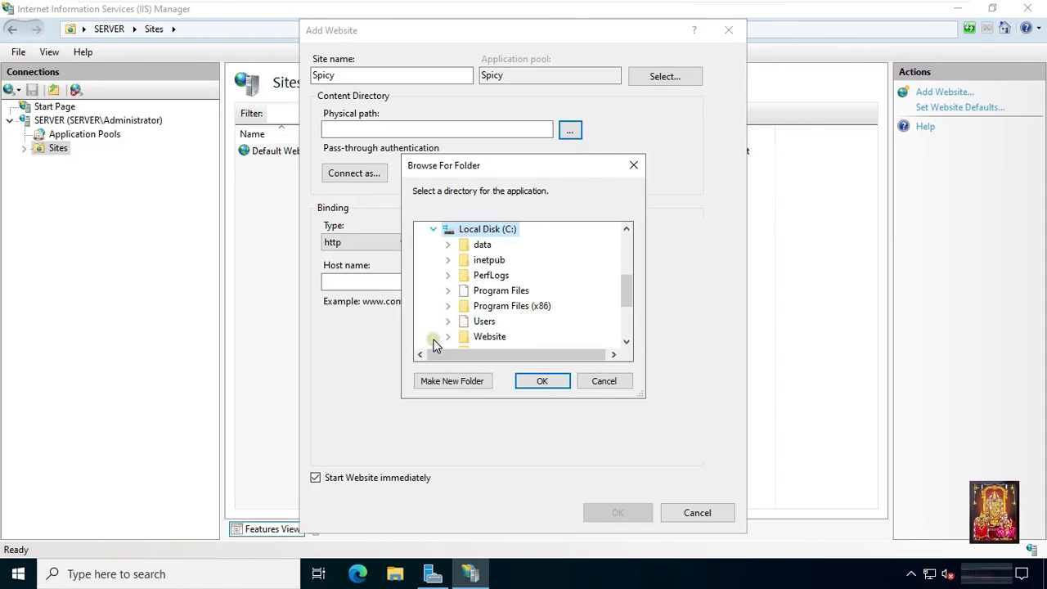
pyautogui.doubleClick(489, 336)
pyautogui.moveTo(628, 298); pyautogui.dragTo(631, 309)
pyautogui.click(553, 381)
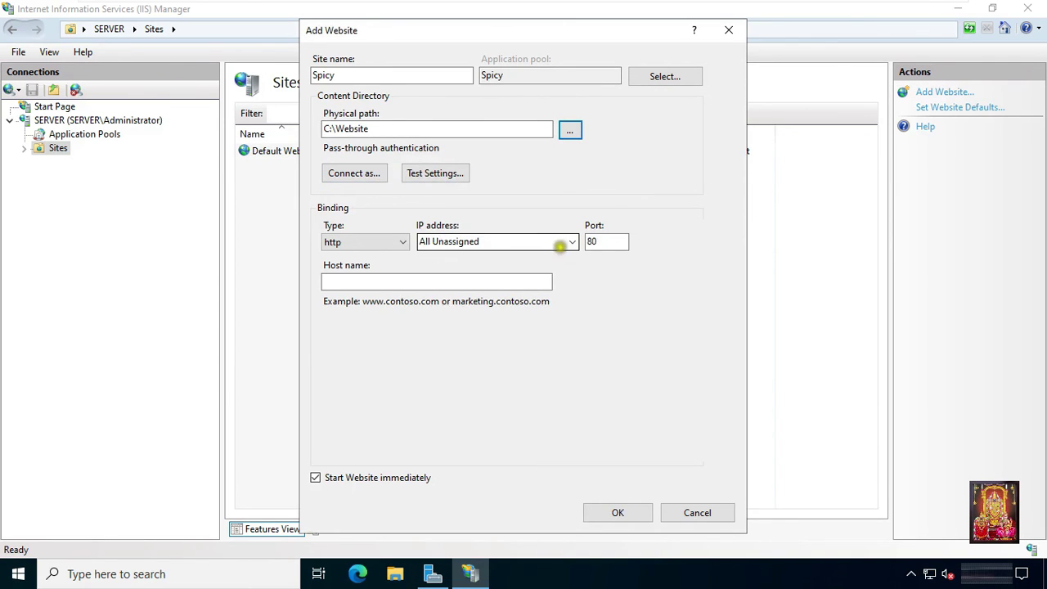
pyautogui.click(572, 243)
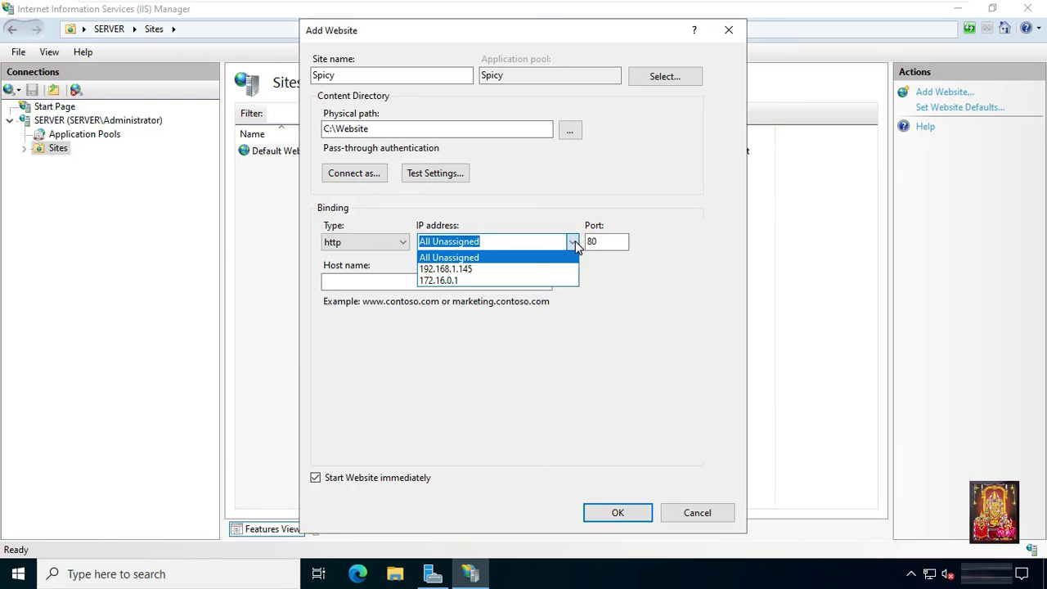
pyautogui.click(436, 280)
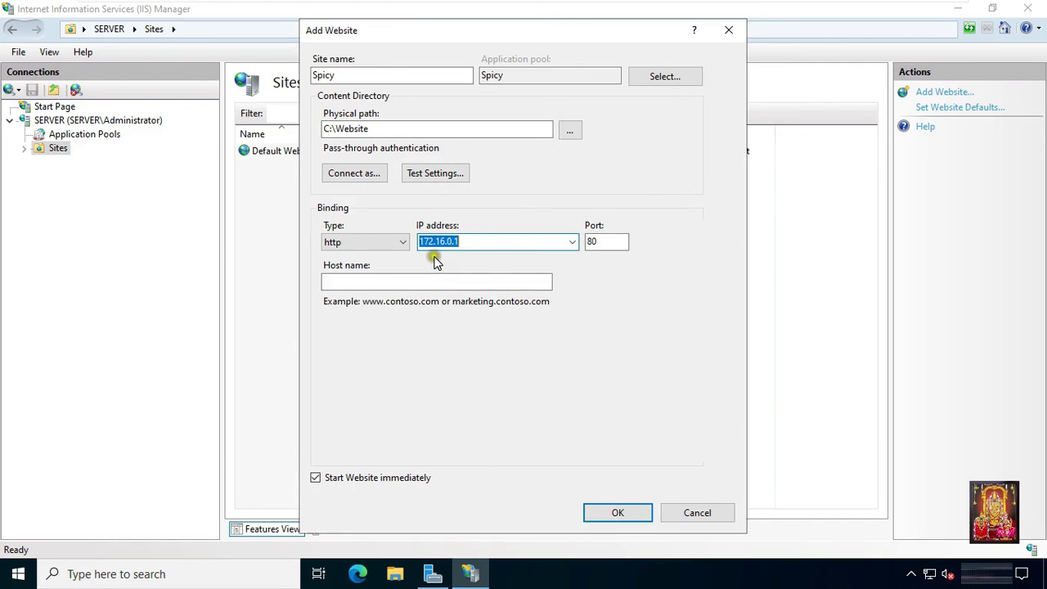
pyautogui.click(346, 280)
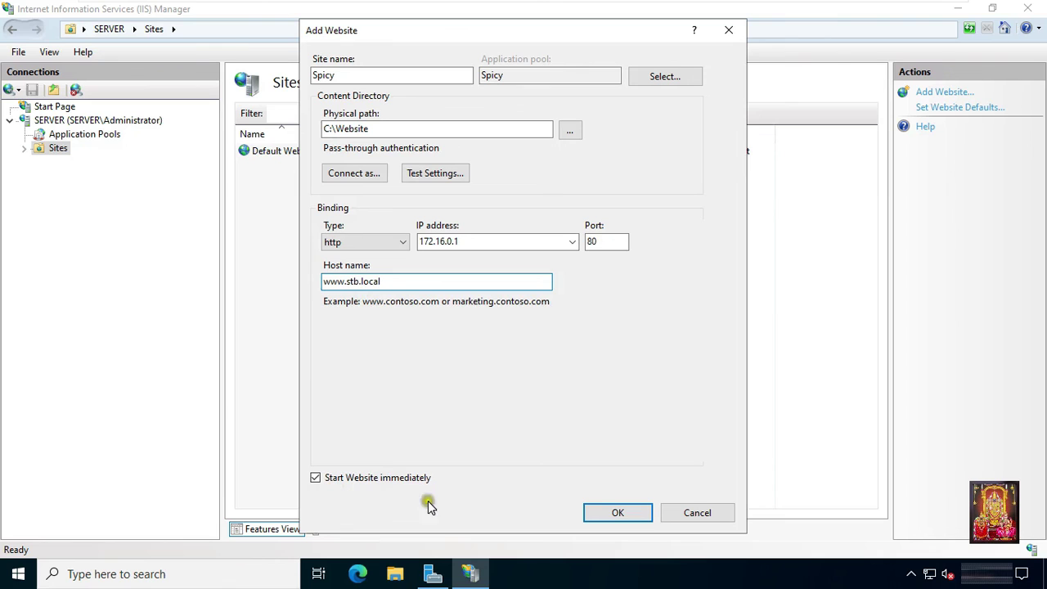
pyautogui.click(615, 512)
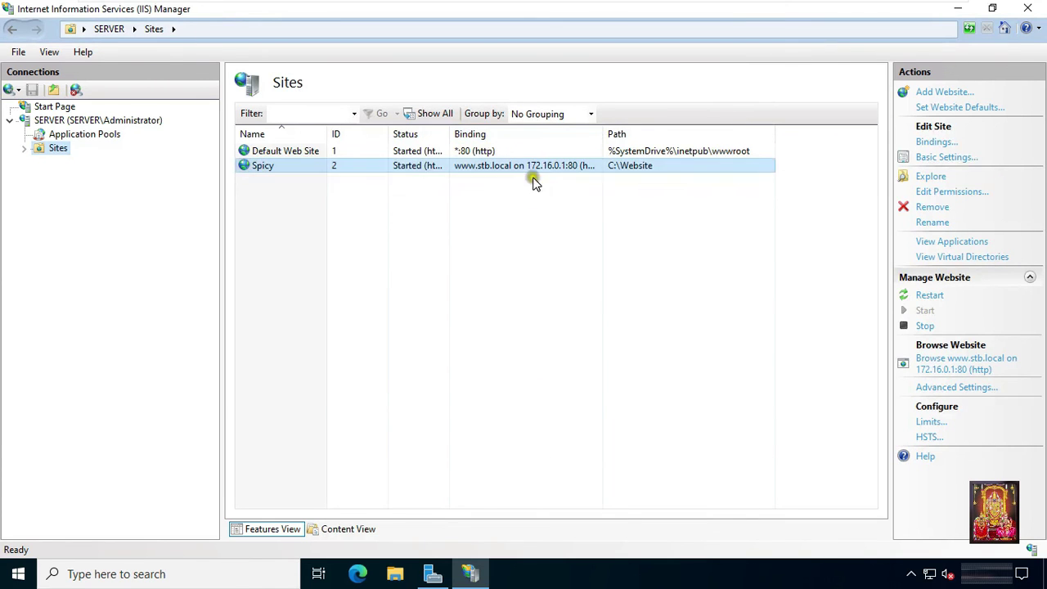
# Browse the Spicy site from IIS Manager in Microsoft Edge, close the extra tab, and exit the browser after viewing the page.
pyautogui.click(269, 166)
pyautogui.click(934, 364)
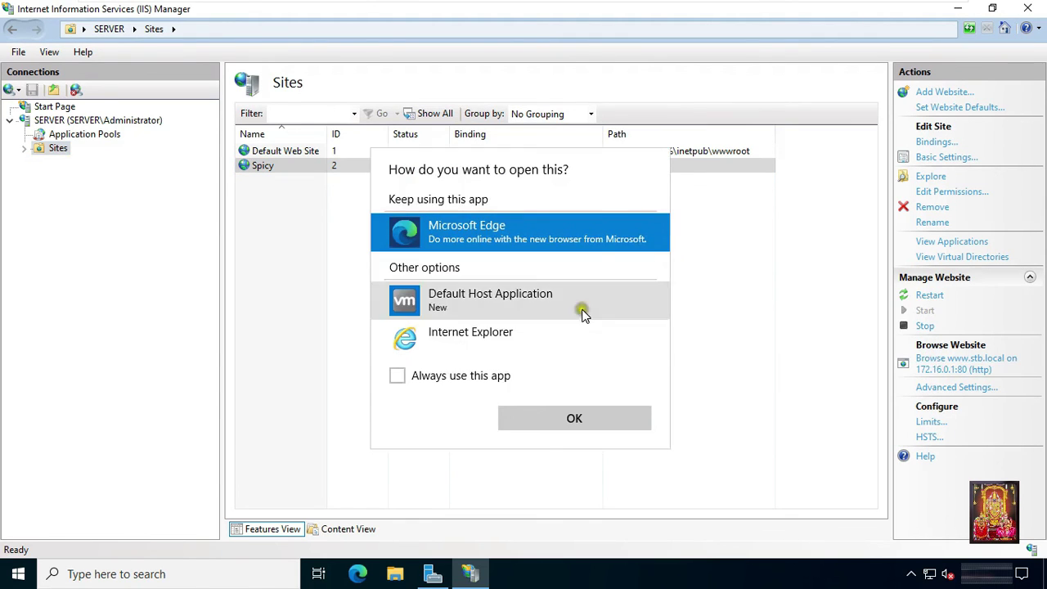
pyautogui.click(555, 418)
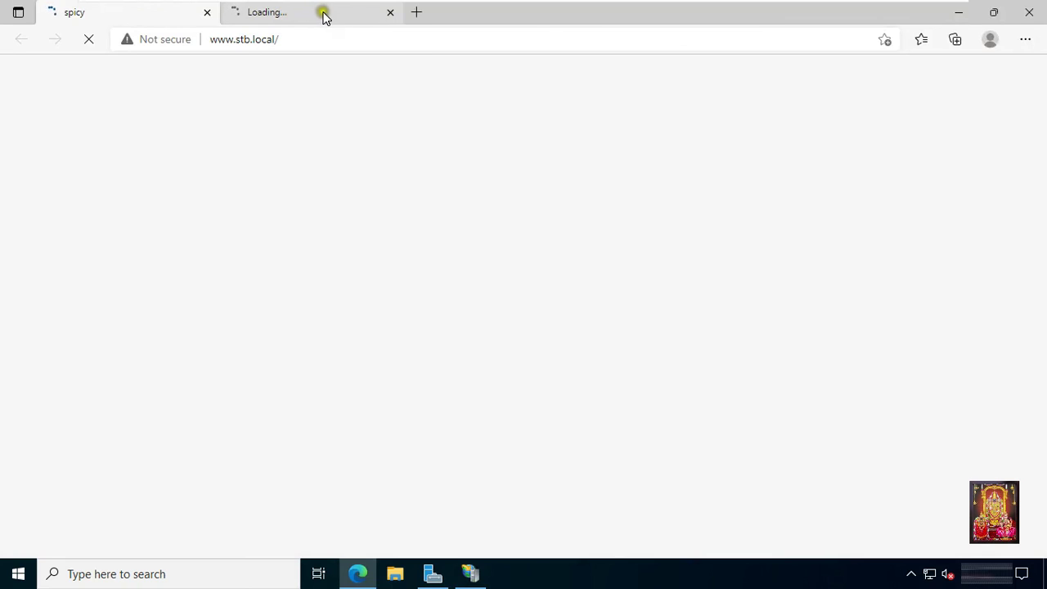
pyautogui.click(390, 13)
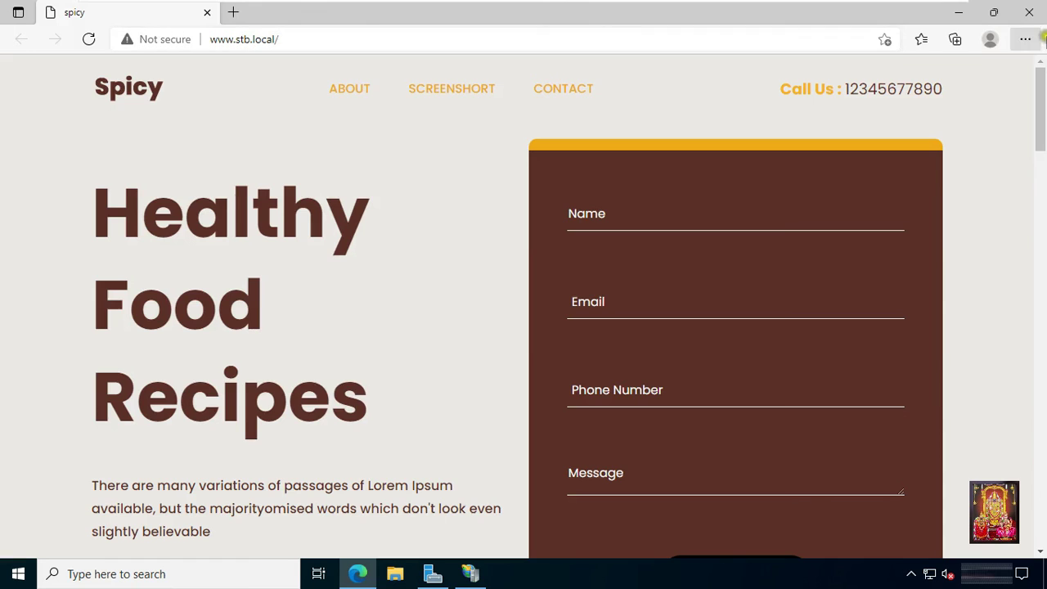
pyautogui.click(1029, 13)
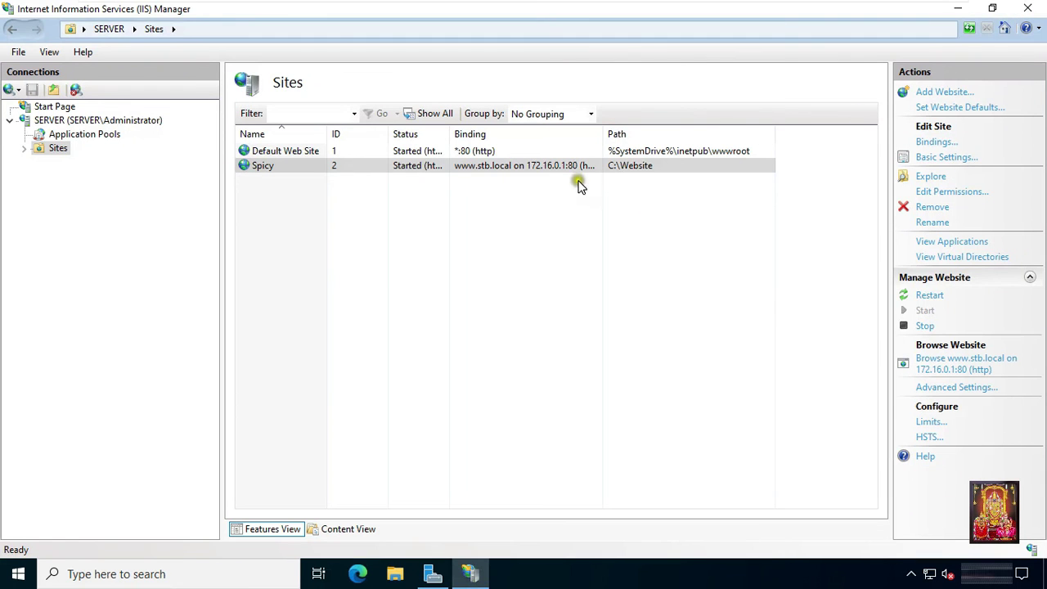
pyautogui.click(681, 172)
pyautogui.click(1029, 9)
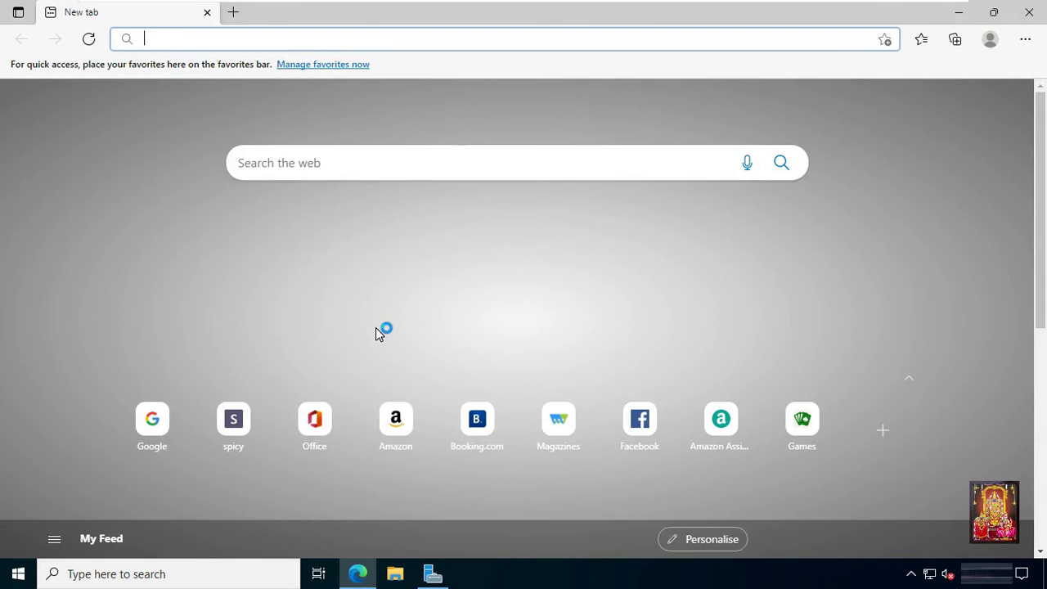
pyautogui.write('www.stb.local/')
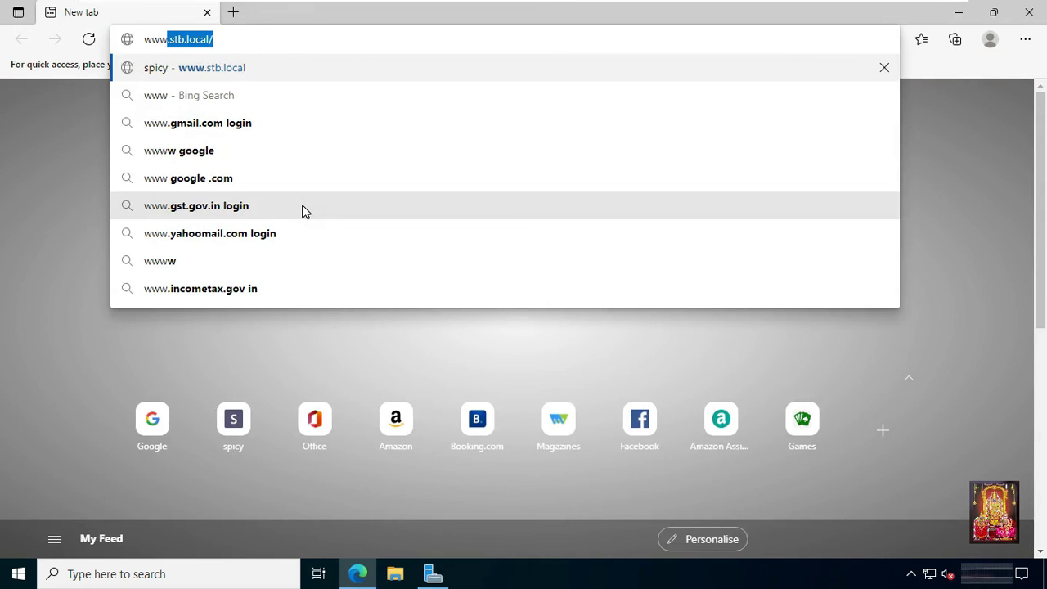
pyautogui.click(195, 50)
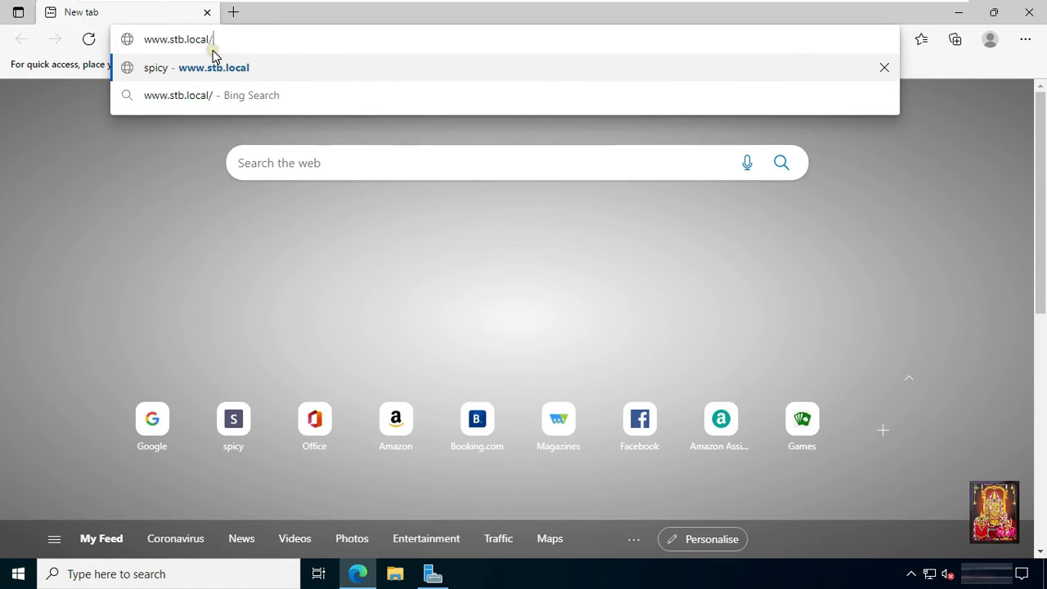
pyautogui.press('Return')
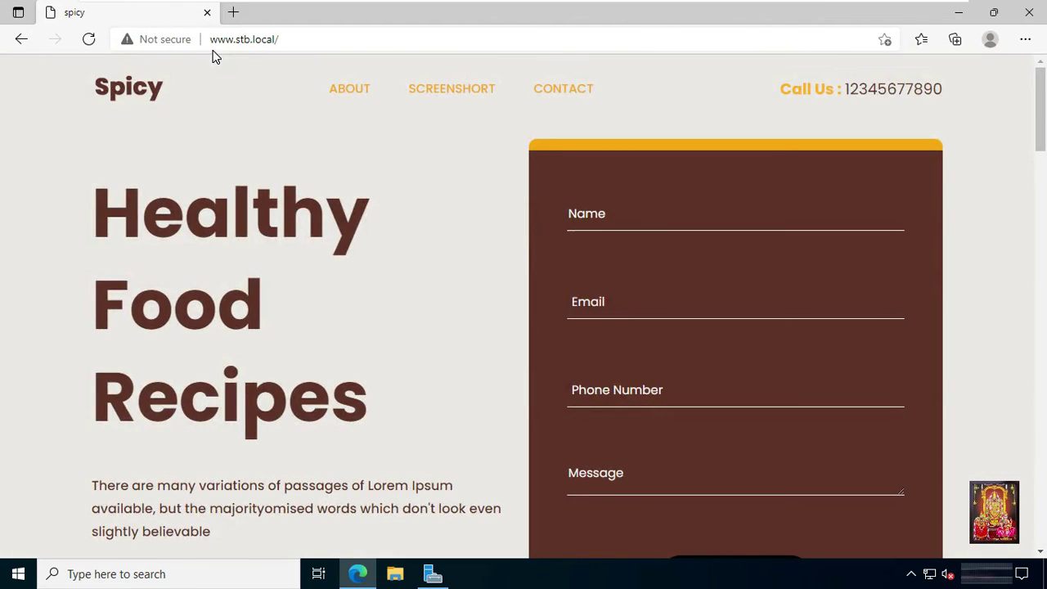
pyautogui.click(424, 221)
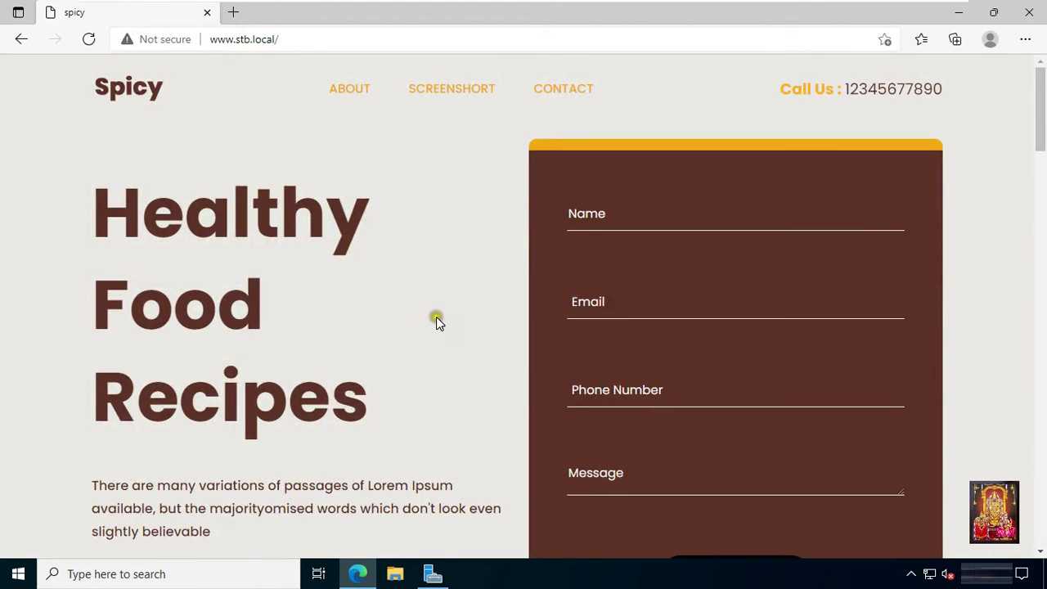